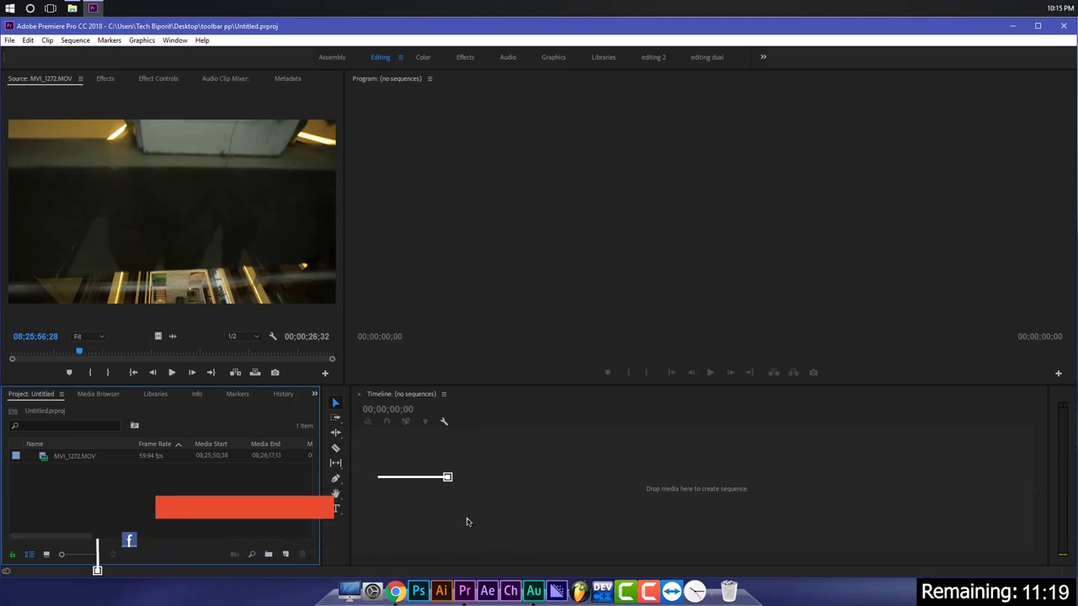
- Drag MVI_1272.MOV onto the empty Timeline to create the MVI_1272 sequence, and zoom in on the clip
left_click(343, 393)
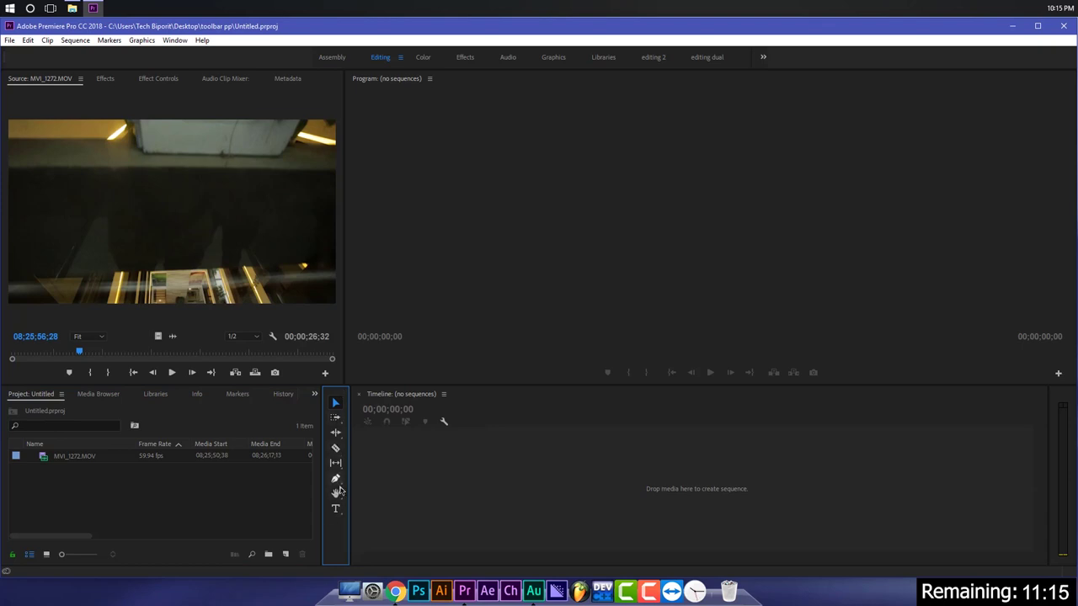
left_click(133, 483)
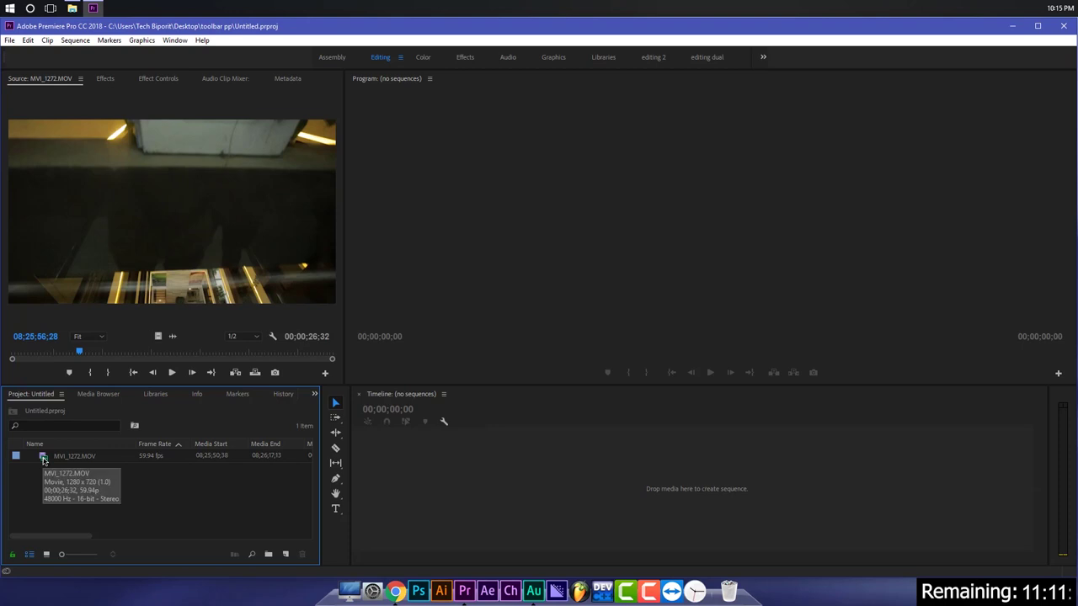
left_click_drag(44, 460, 381, 421)
left_click_drag(420, 485, 419, 485)
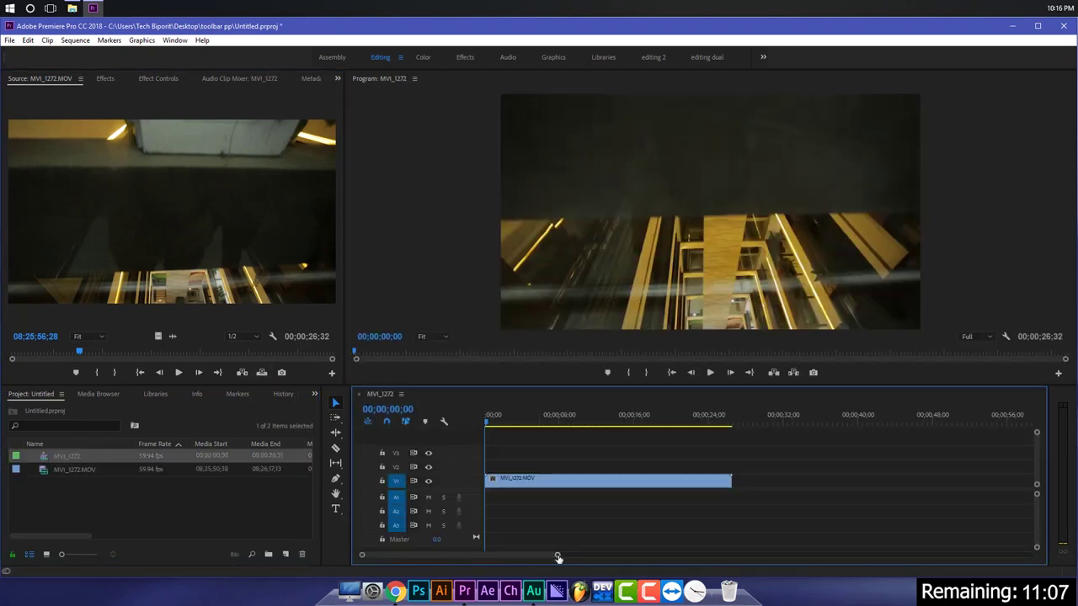
left_click_drag(557, 555, 515, 555)
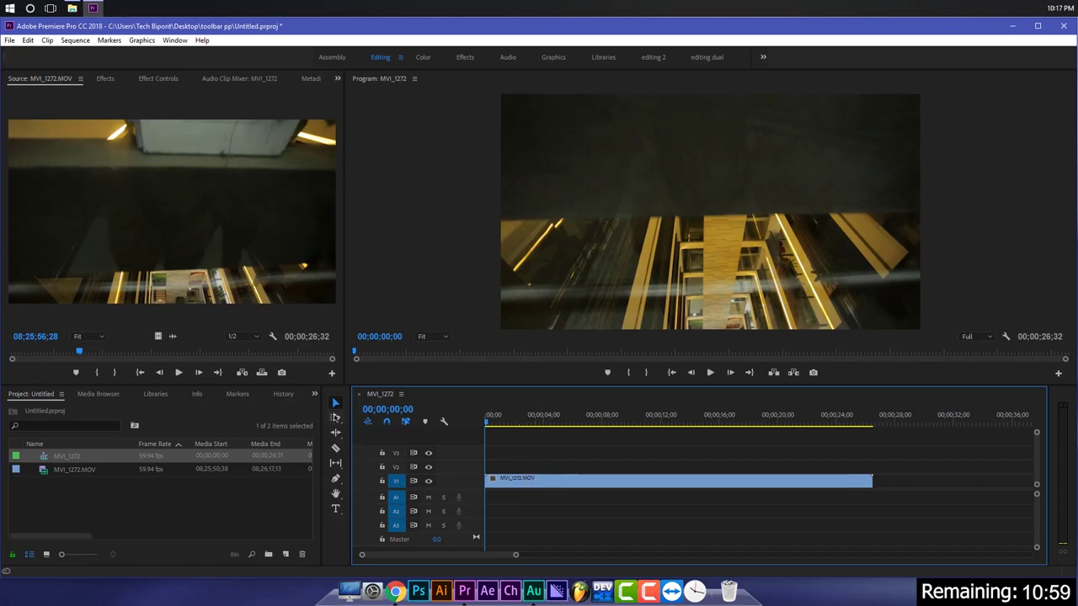
left_click(336, 403)
mouse_move(573, 482)
left_mouse_down()
mouse_move(615, 490)
mouse_move(491, 495)
left_mouse_up()
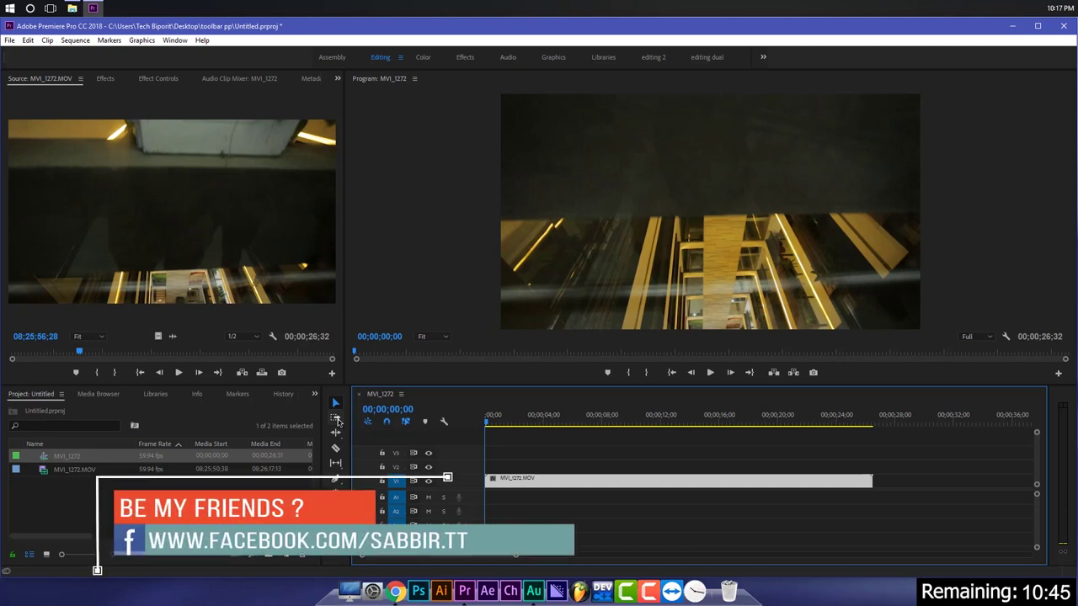
- Choose the Track Select Forward Tool from the track-selection tool choices
left_click(336, 420)
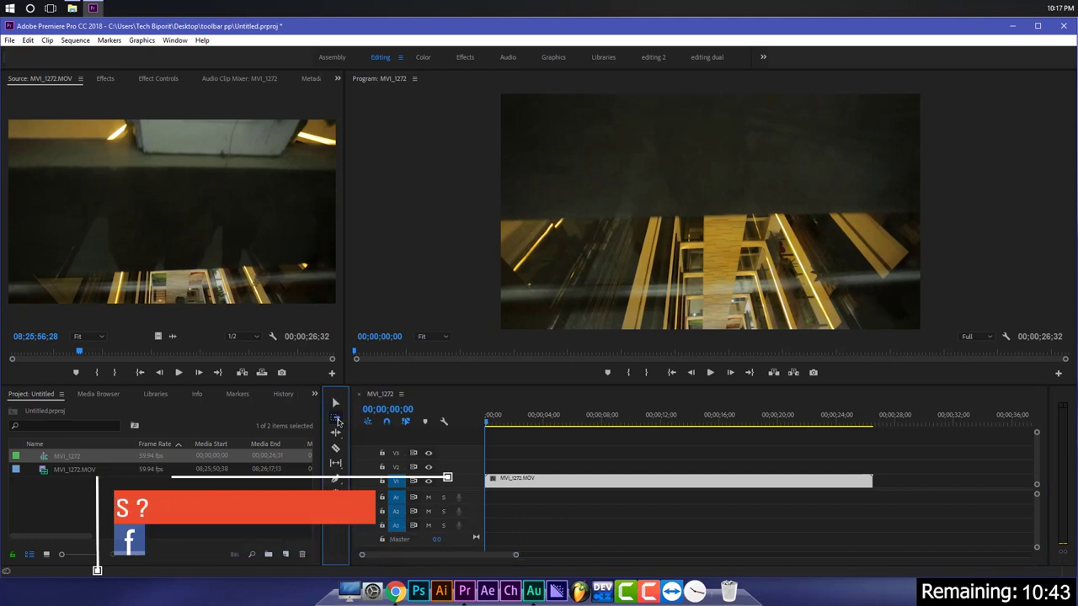
left_click(336, 419)
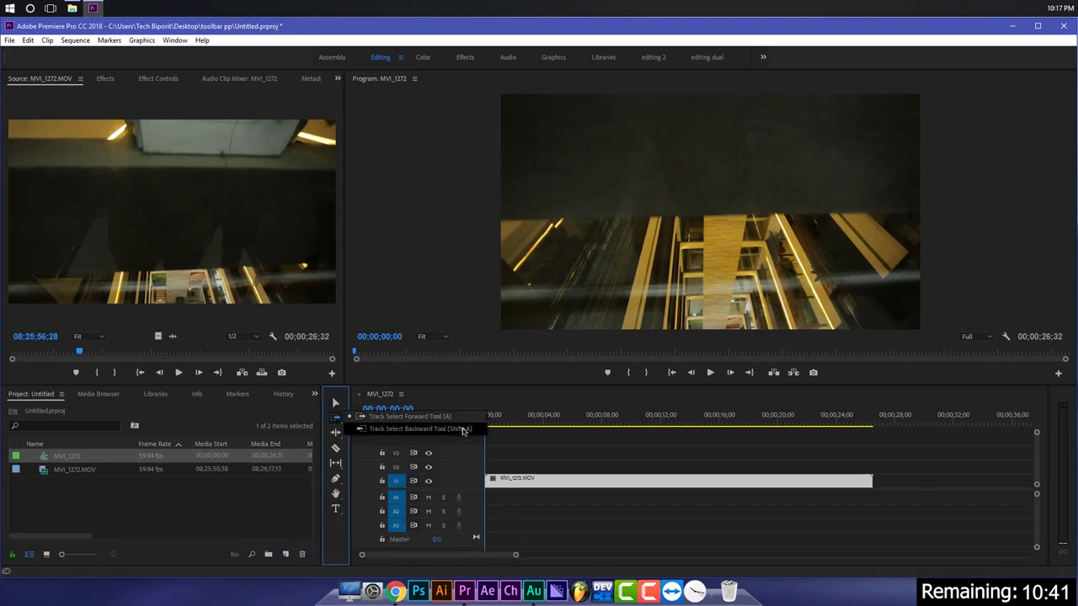
left_click(336, 417)
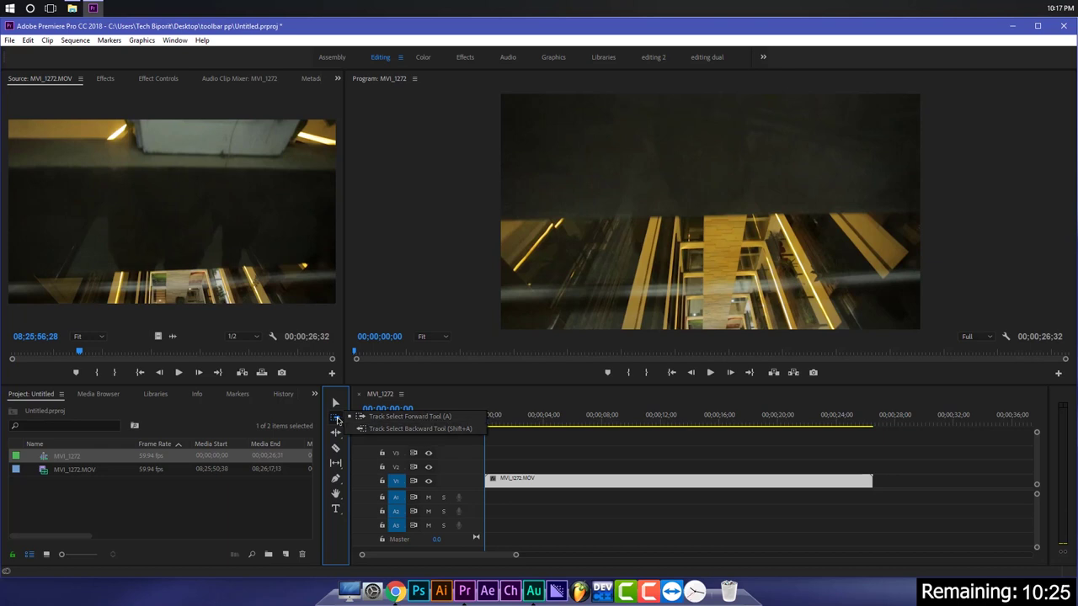
left_click(337, 419)
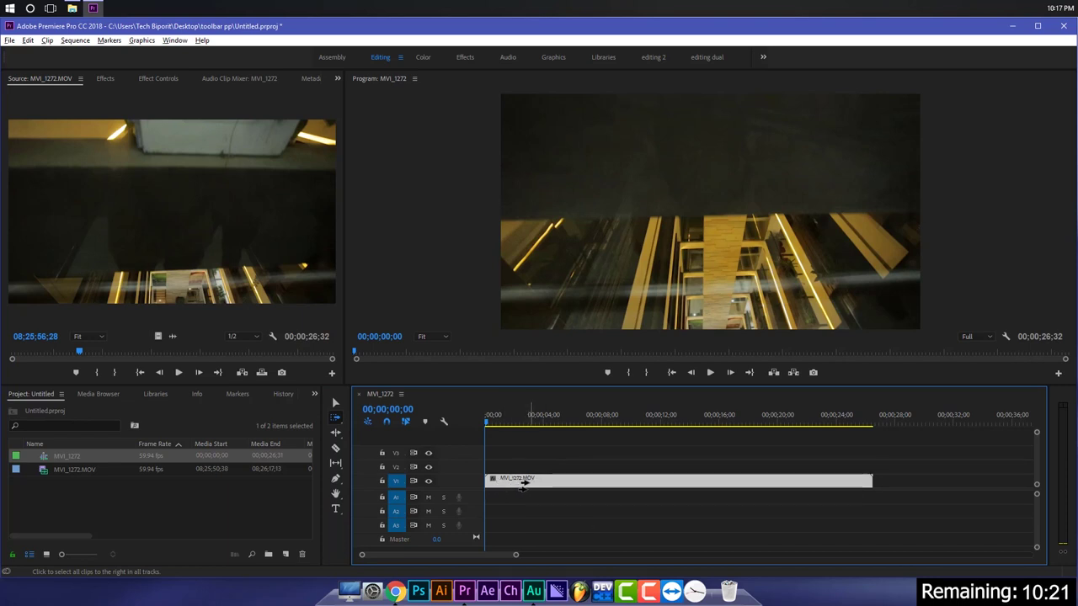
- Drag both V1 clips about 32 seconds later, leaving an empty gap at the start
left_click_drag(520, 480, 916, 495)
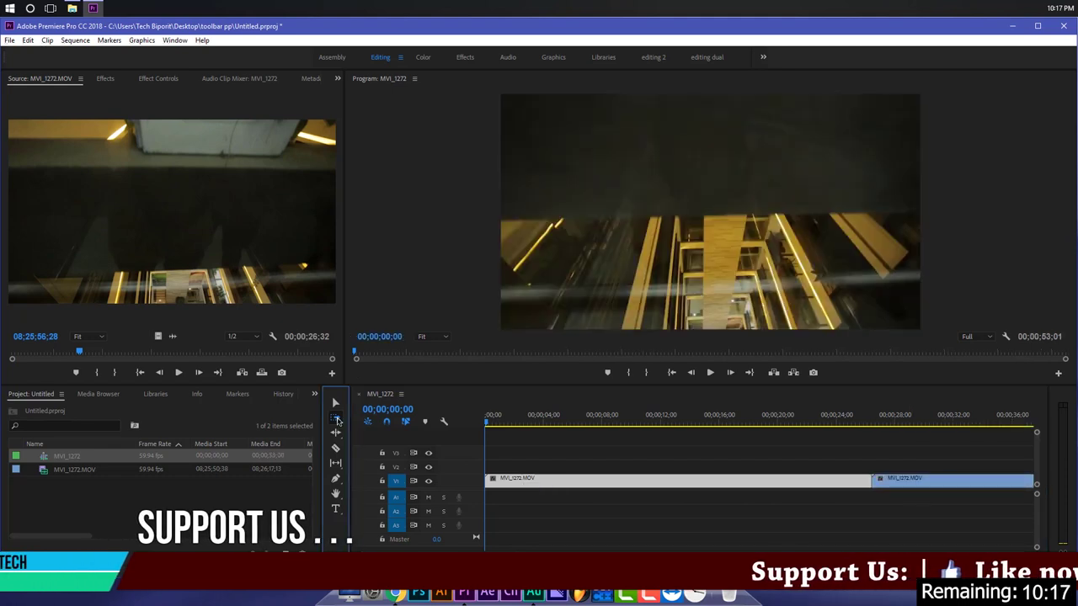
left_click(337, 418)
left_click(370, 417)
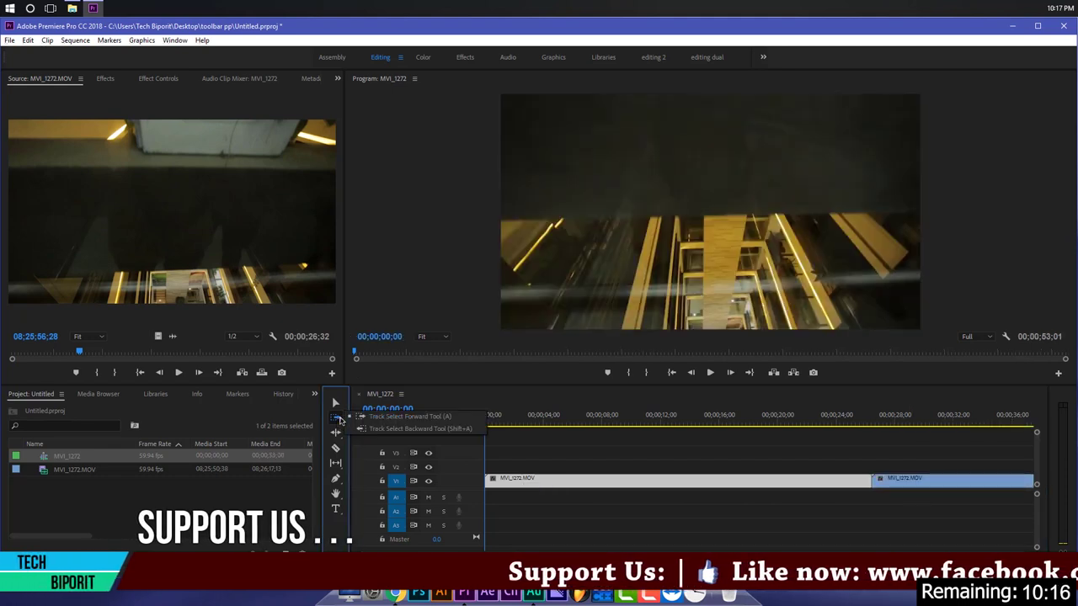
left_click(516, 480)
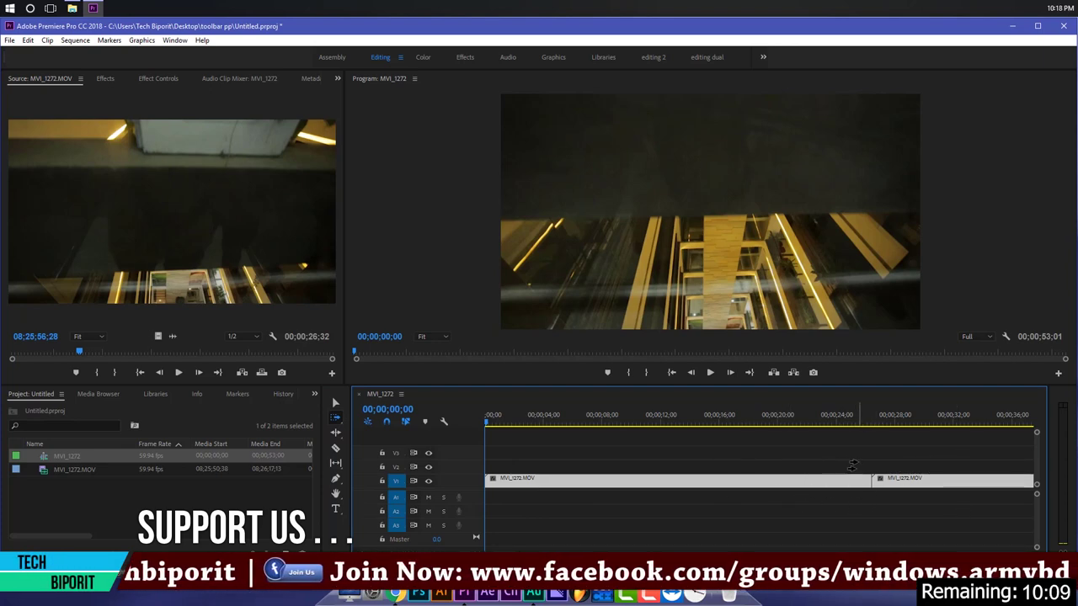
key("minus")
key("ctrl+z")
key("minus")
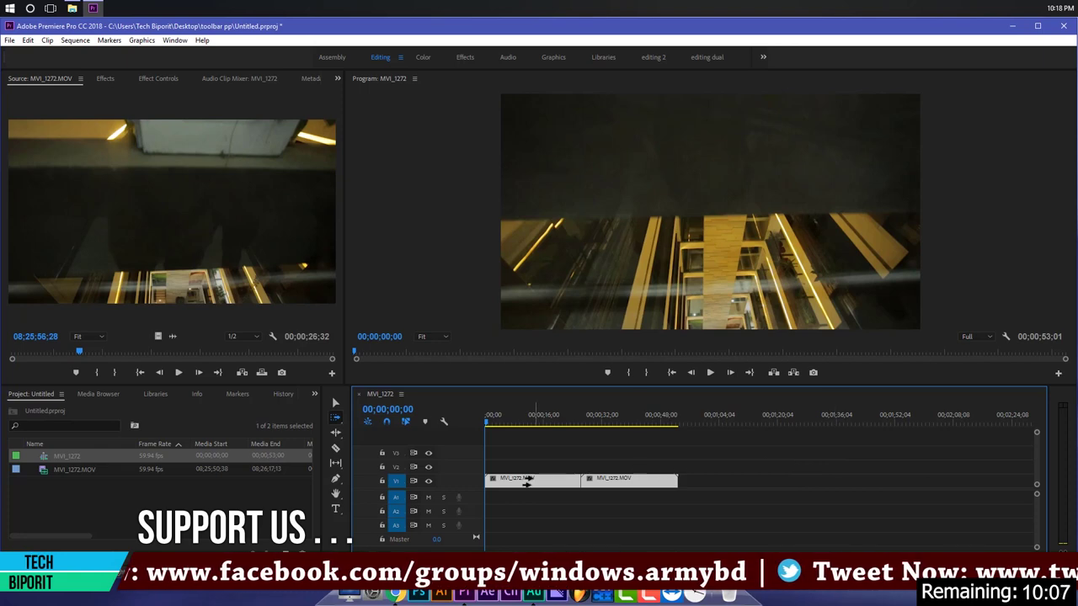
left_click_drag(510, 478, 635, 488)
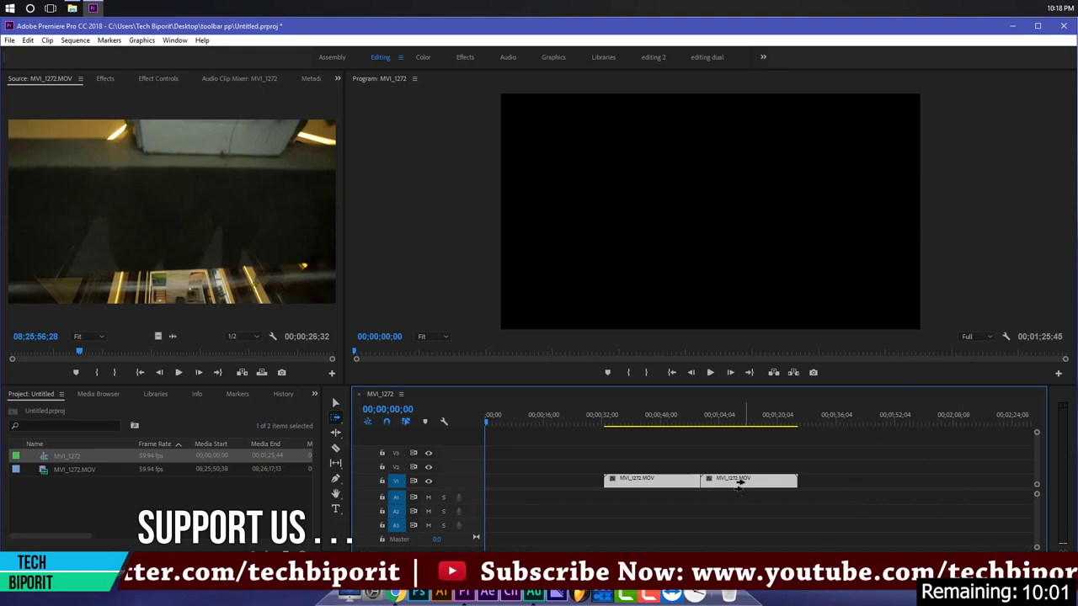
left_click(339, 417)
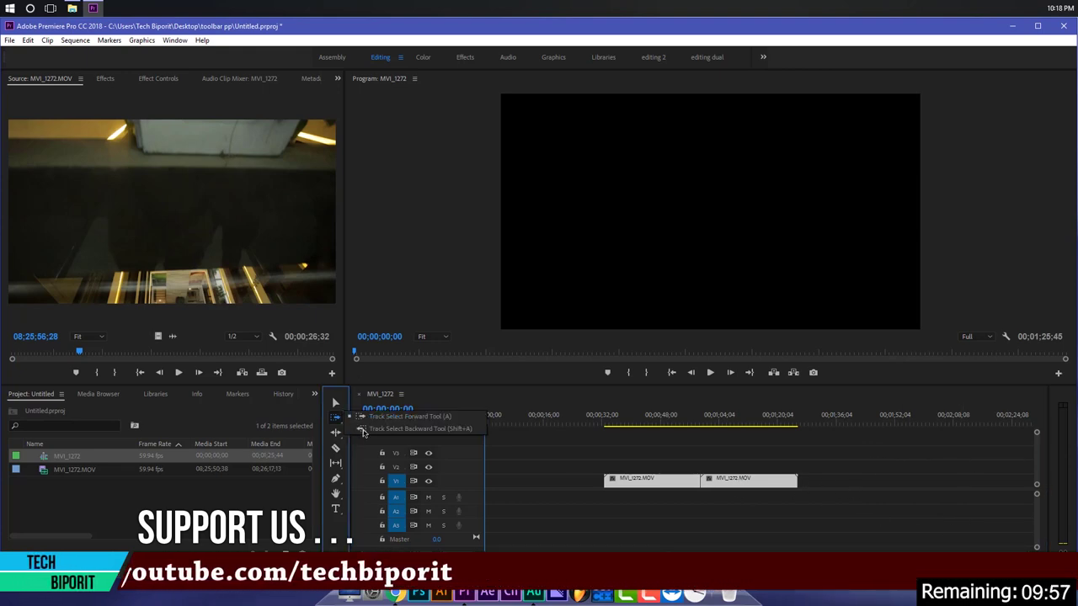
- With the Track Select Backward Tool, drag both V1 clips left so they start at 00;00
left_click_drag(339, 418, 379, 435)
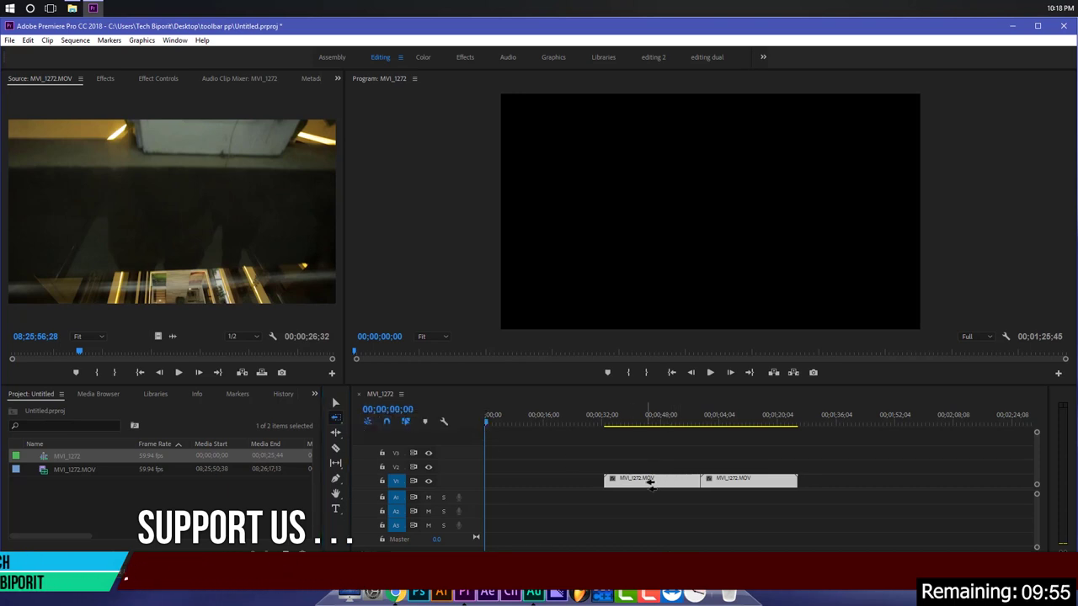
mouse_move(661, 480)
left_mouse_down()
mouse_move(571, 478)
mouse_move(662, 481)
left_mouse_up()
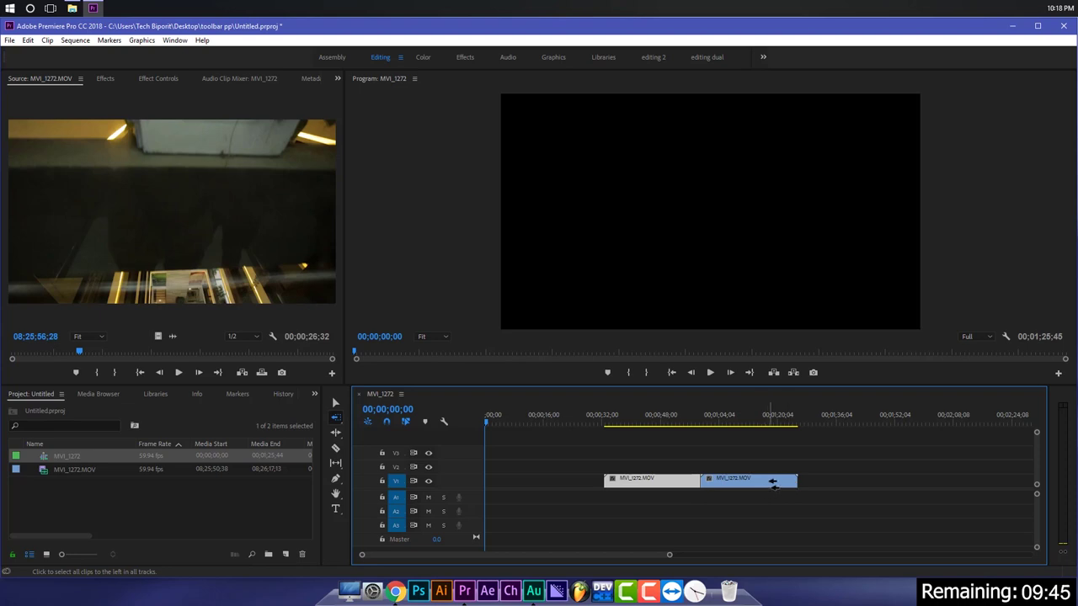
left_click(772, 482)
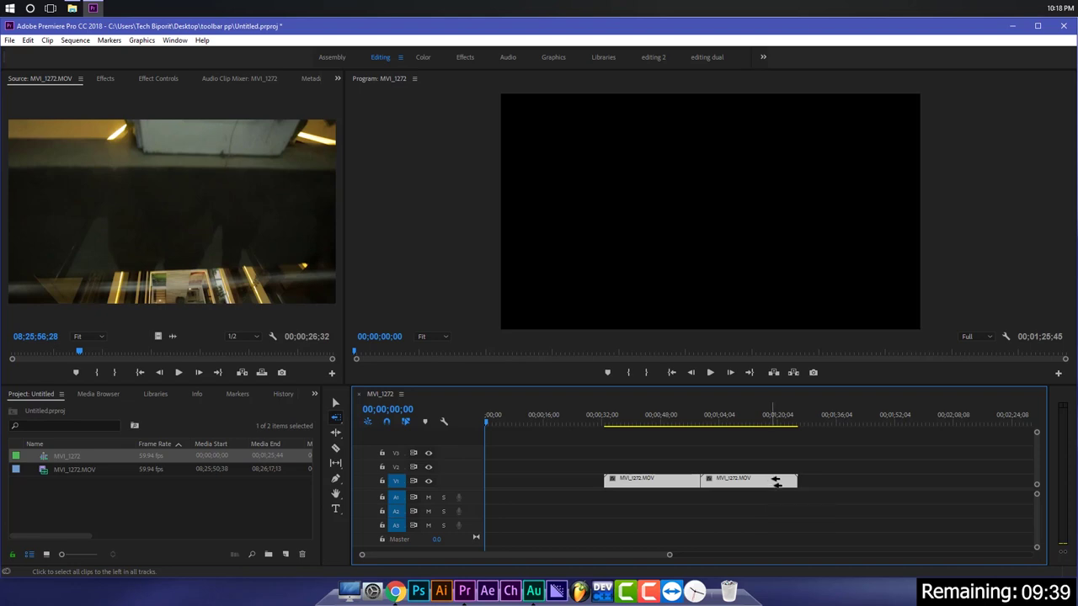
left_click_drag(776, 482, 657, 482)
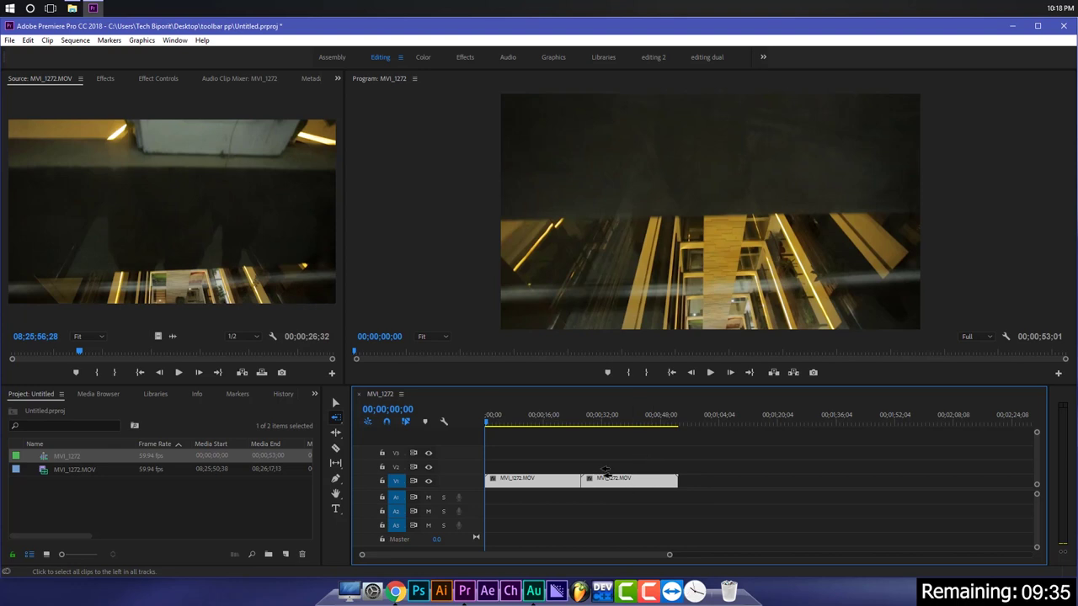
- Marquee-select both V1 clips, drag them later, then undo the move
left_click(336, 403)
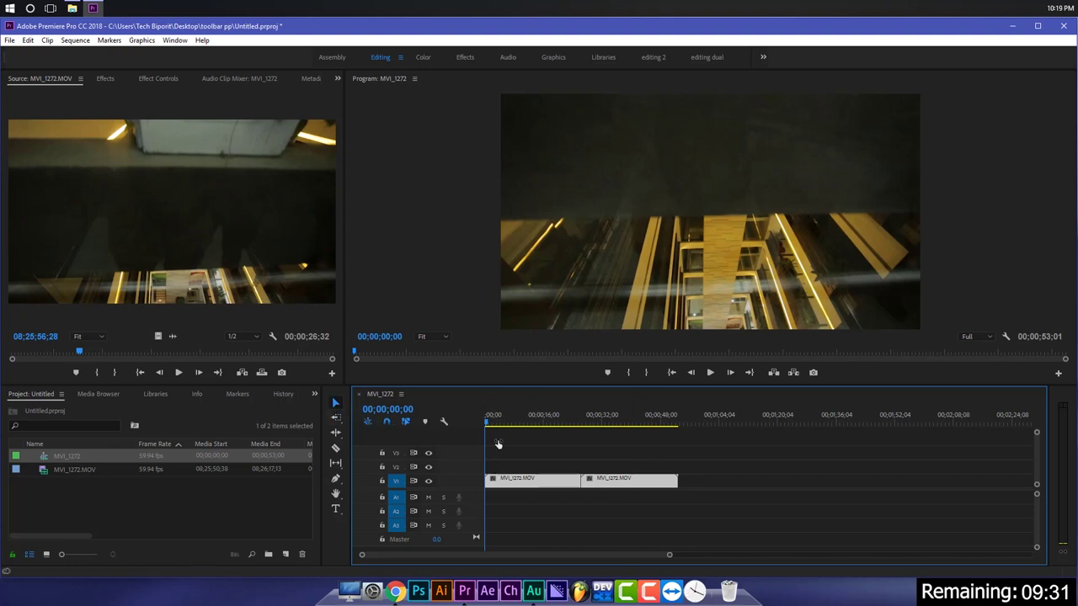
key("ctrl+a")
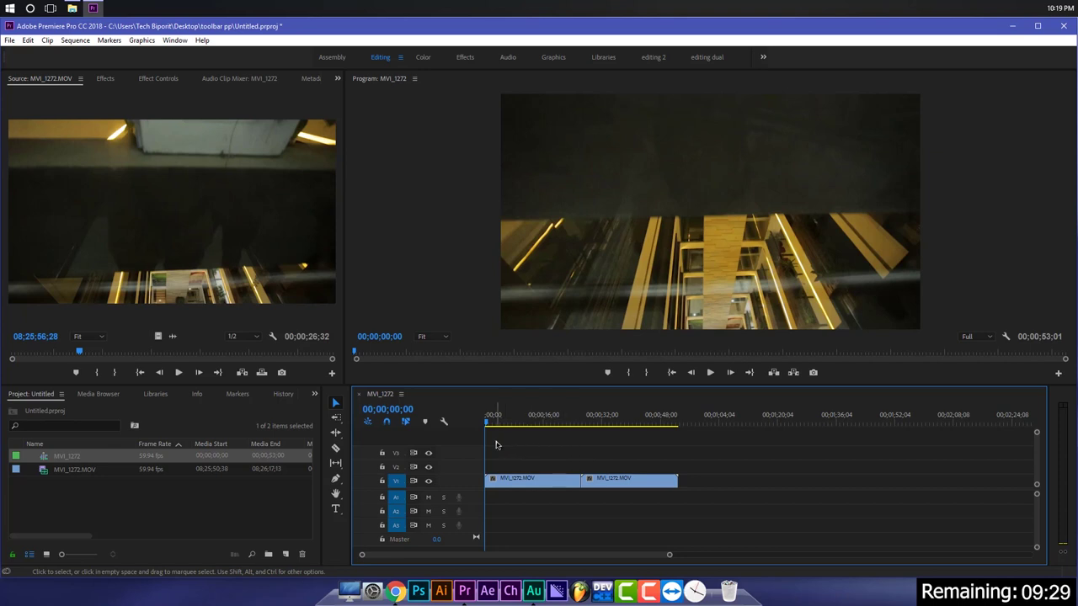
left_click_drag(494, 436, 623, 481)
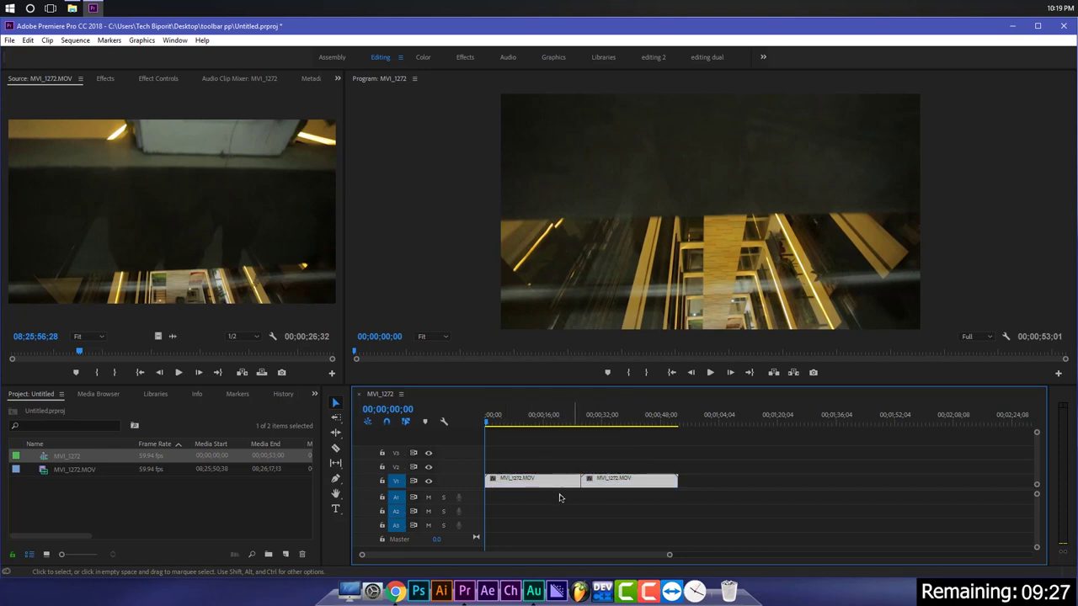
left_click_drag(532, 486, 589, 490)
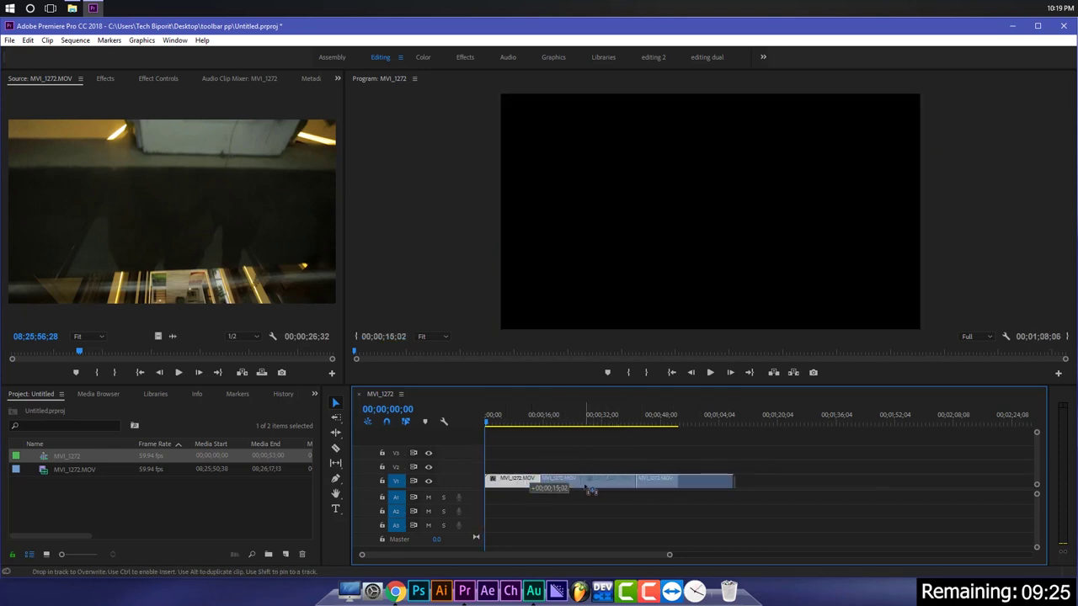
key("ctrl+z")
left_click(522, 457)
- Move the first clip about 14 seconds later and undo it, then zoom in and show the trimming tools
left_click(538, 484)
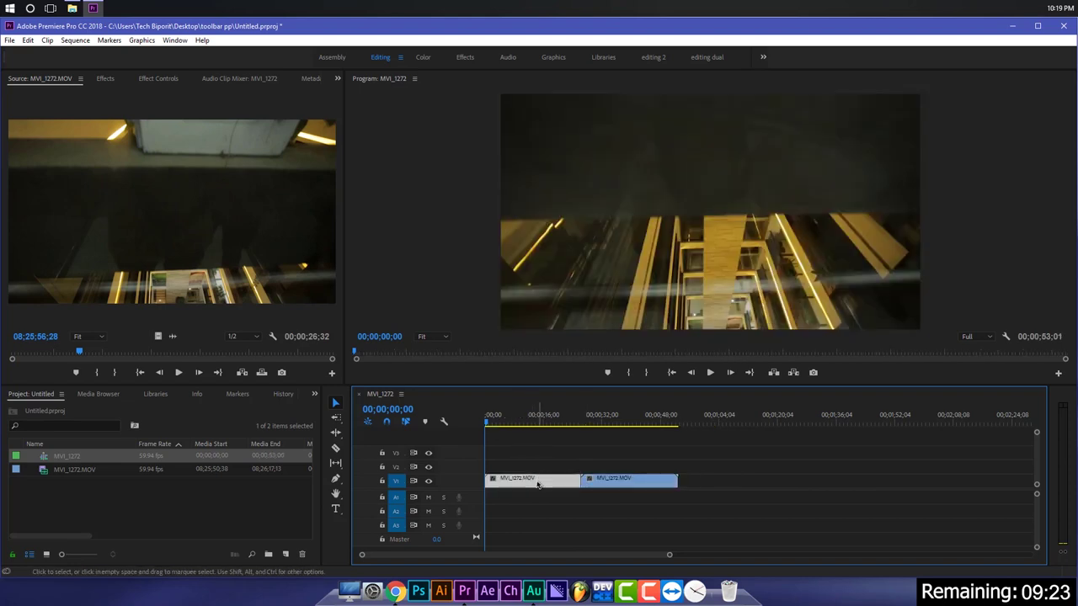
left_click_drag(521, 484, 577, 485)
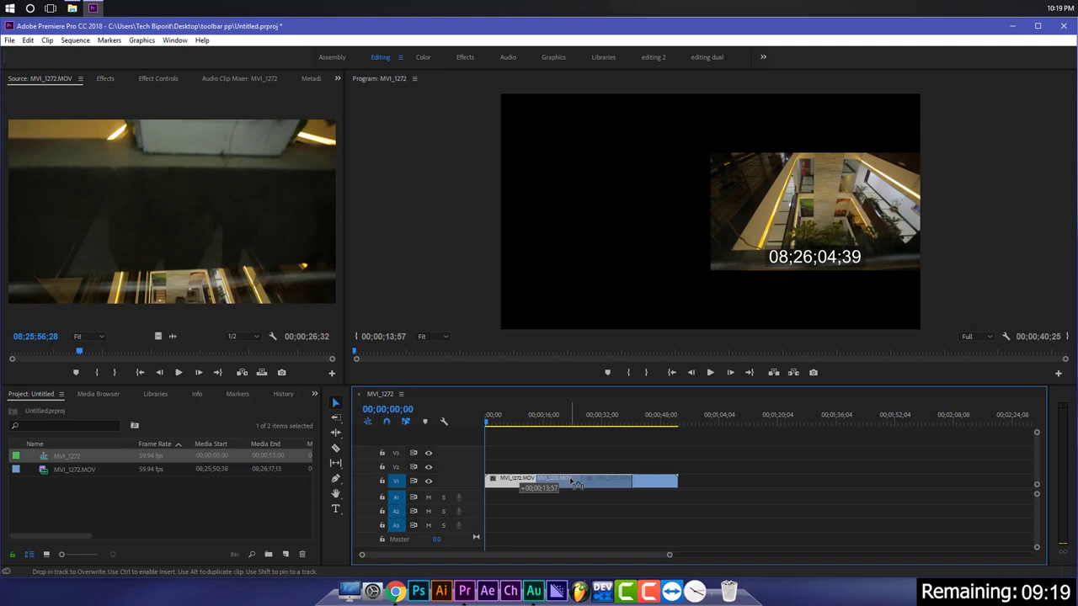
left_click_drag(577, 484, 577, 484)
key("ctrl+z")
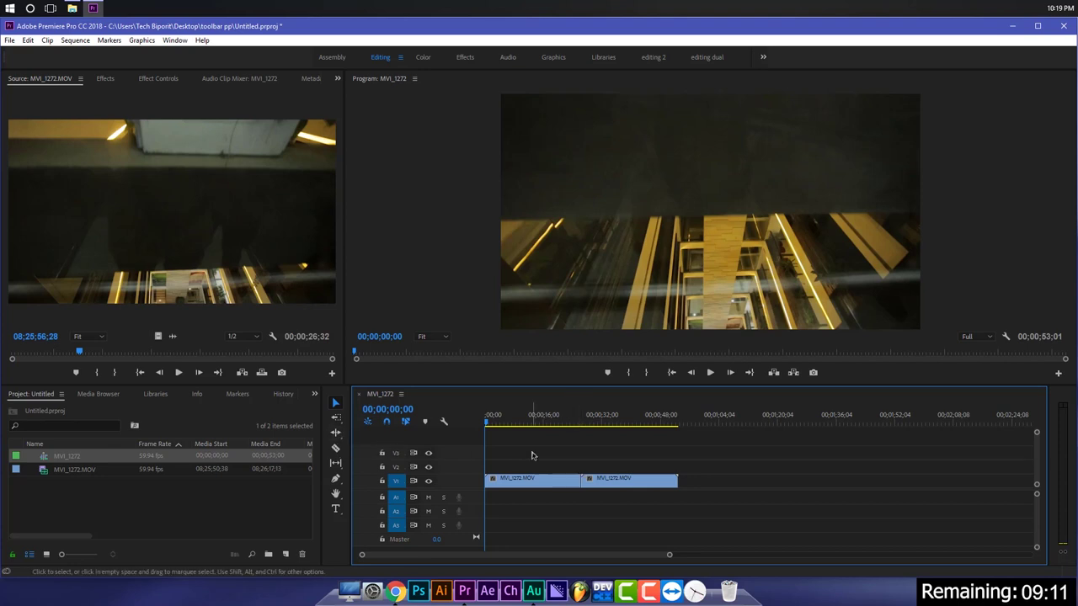
key("equal")
left_click(339, 433)
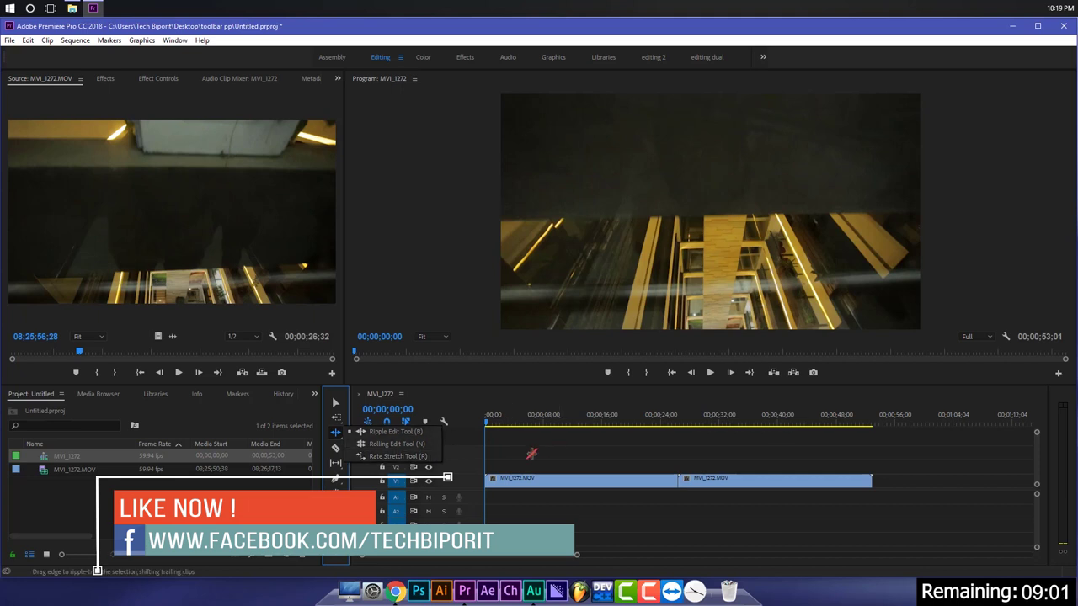
left_click(588, 479)
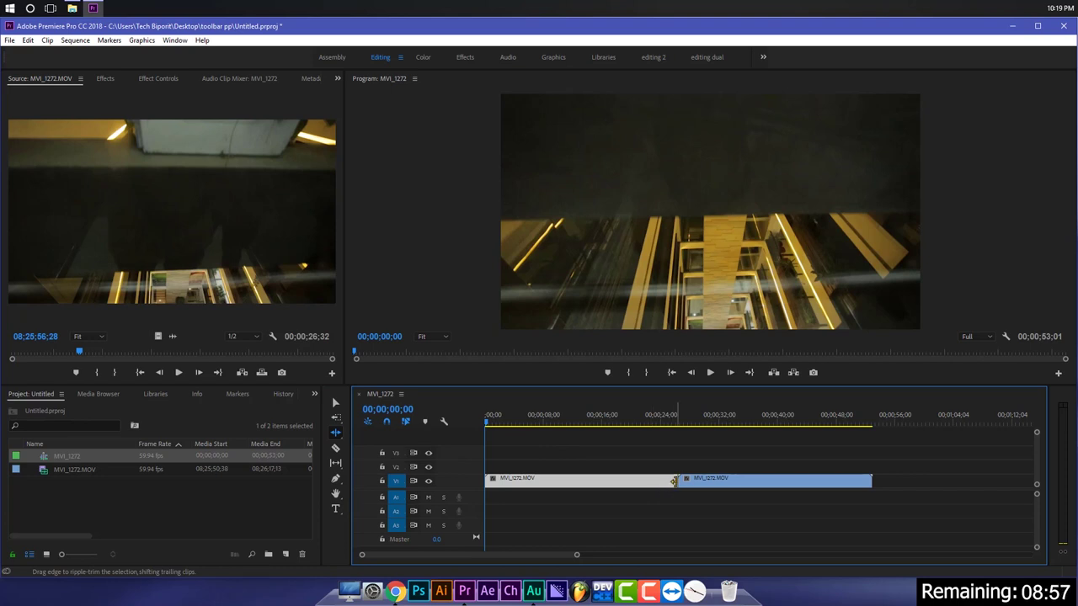
left_click_drag(488, 478, 585, 482)
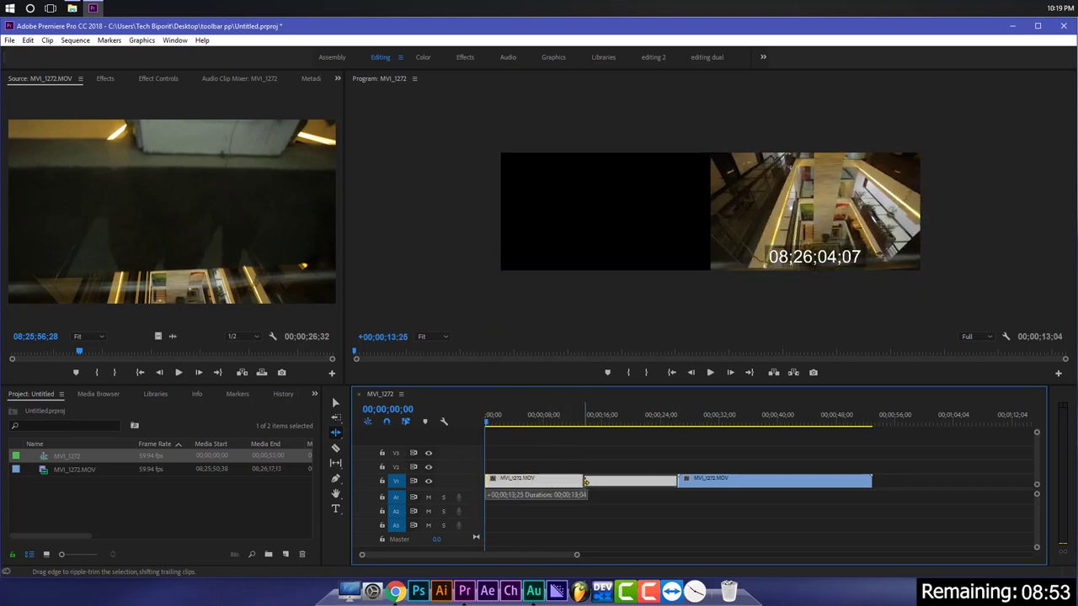
left_click_drag(584, 482, 586, 482)
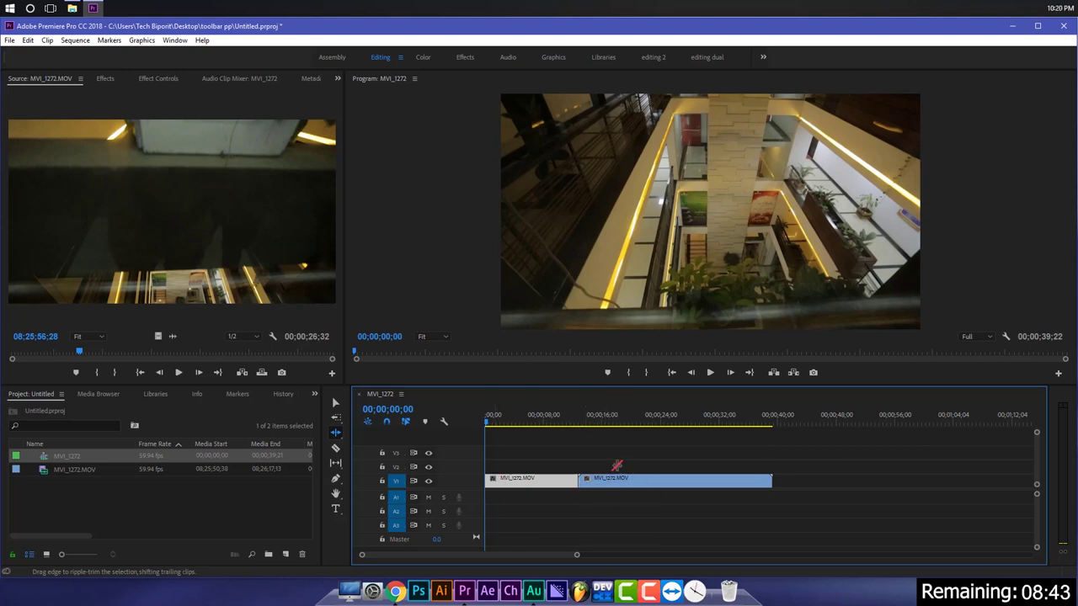
left_click_drag(574, 485, 678, 485)
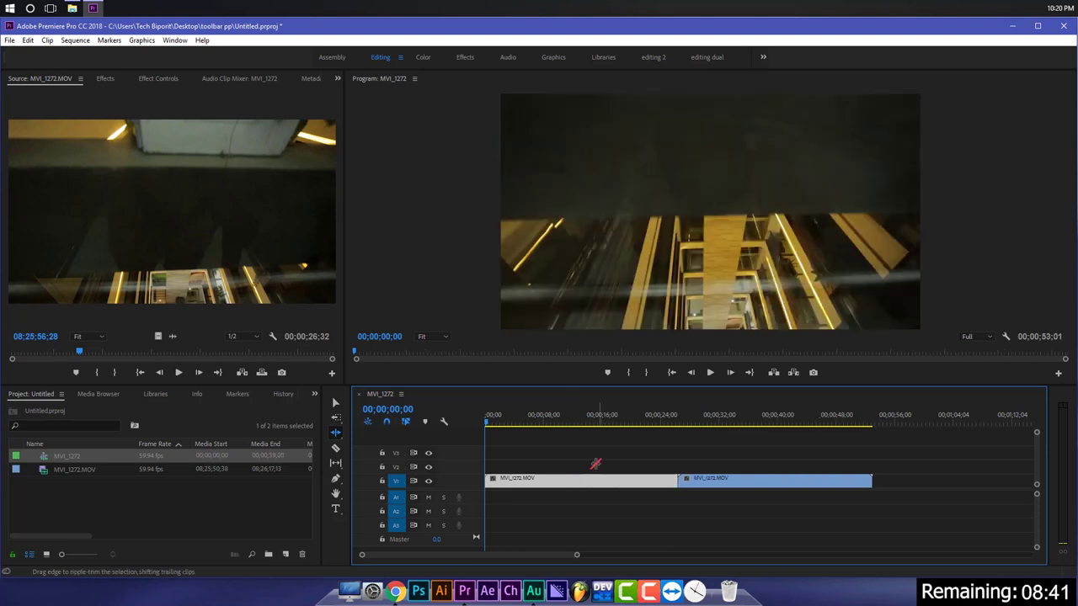
key("c")
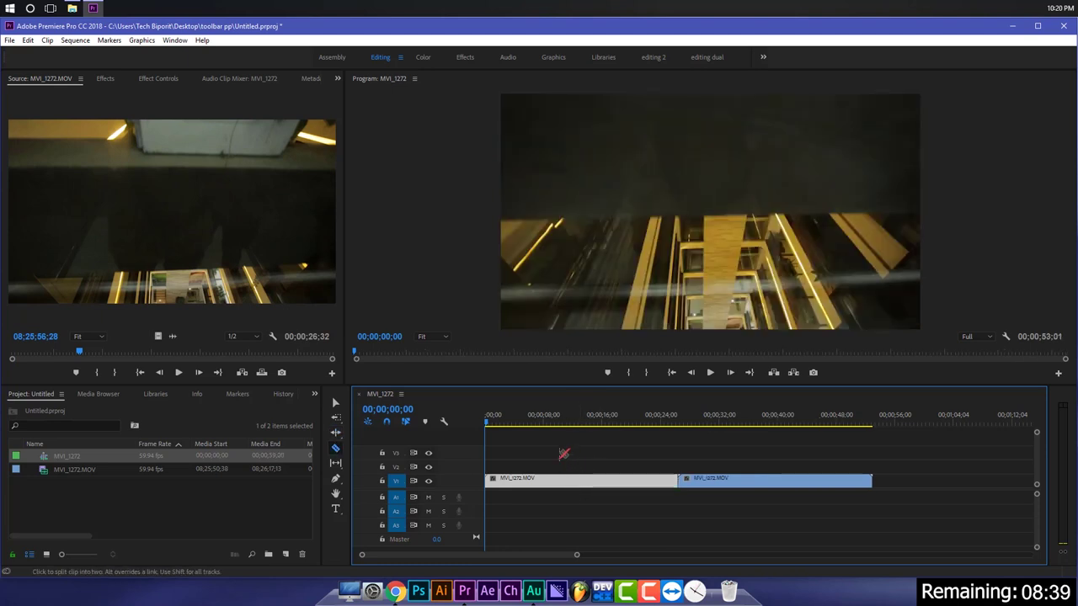
- Razor-split the first clip, delete a piece and close the gap, then undo back to the unsplit clips
left_click(573, 478)
key("v")
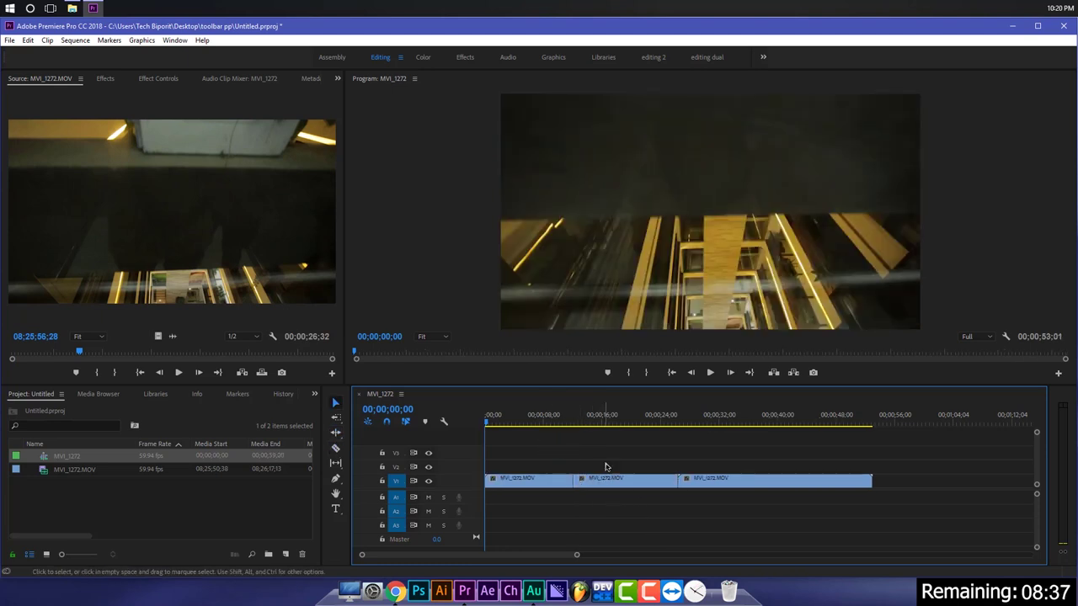
left_click_drag(594, 451, 633, 496)
left_click(518, 484)
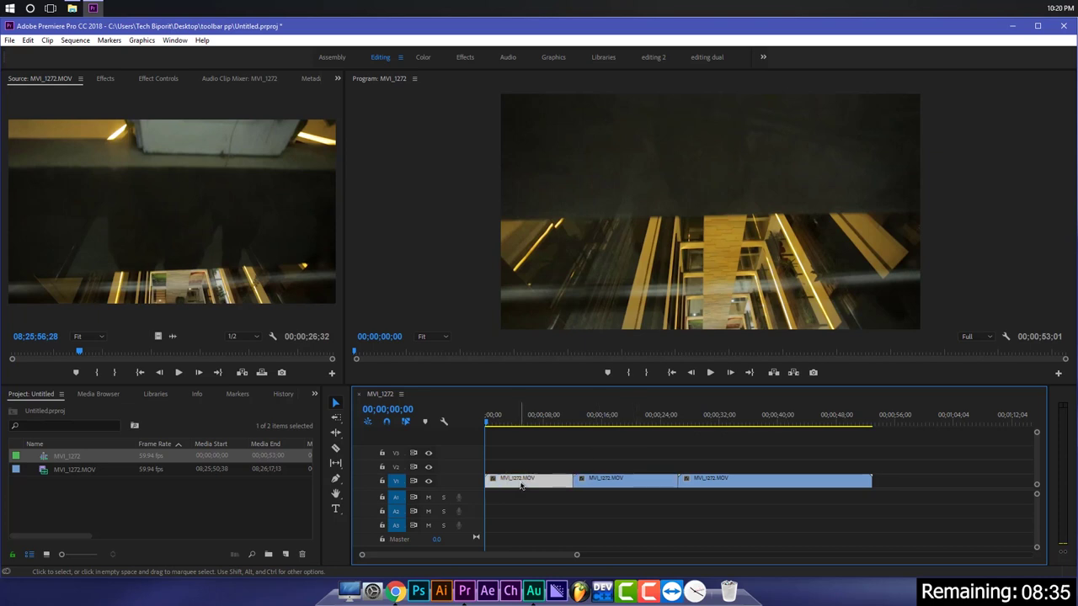
key("Delete")
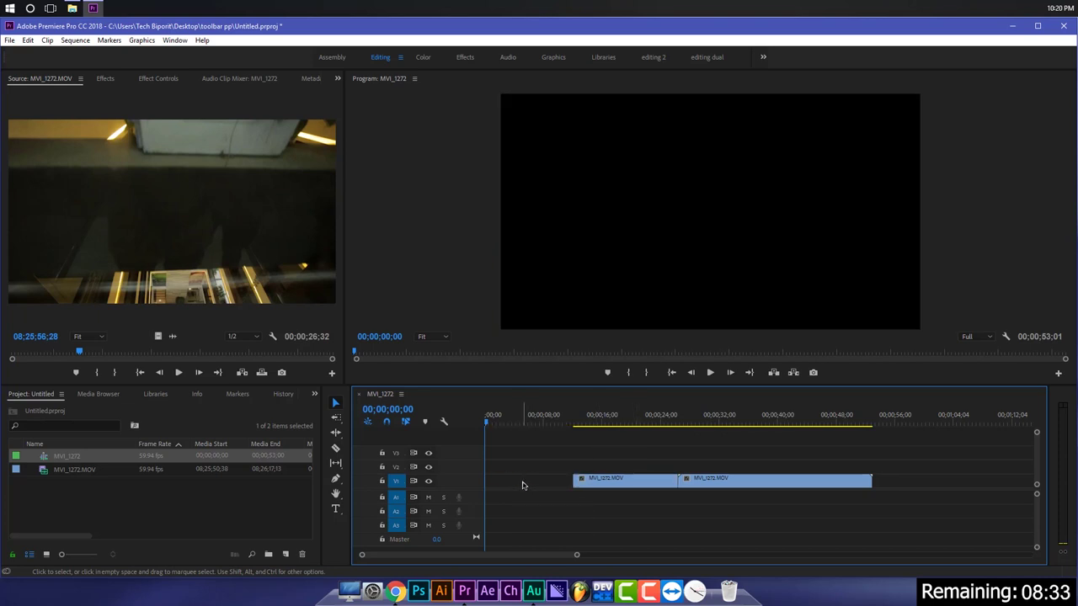
right_click(515, 485)
left_click(539, 493)
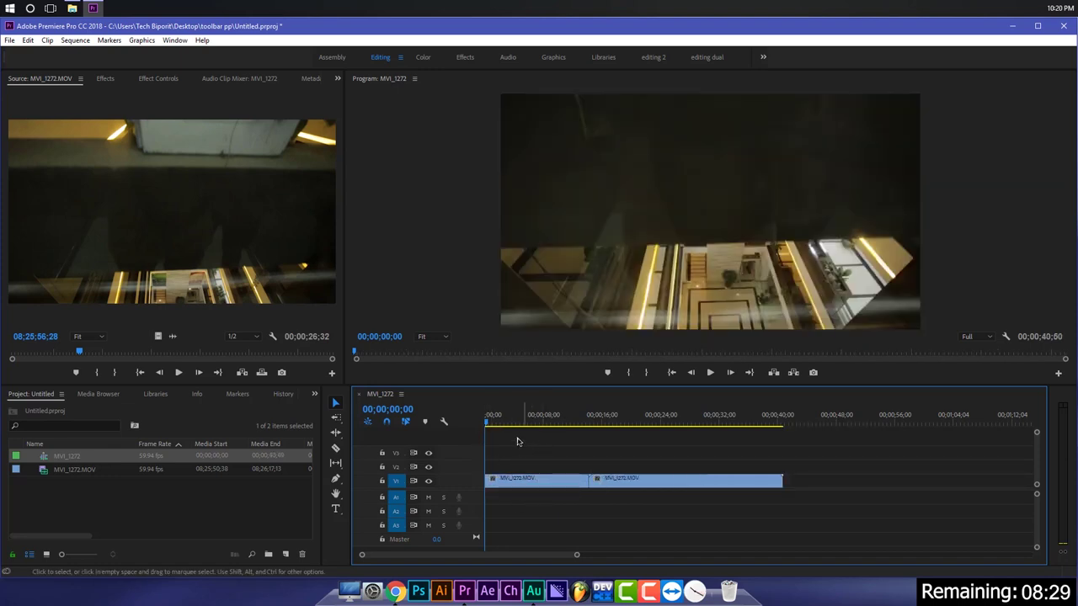
key("ctrl+z")
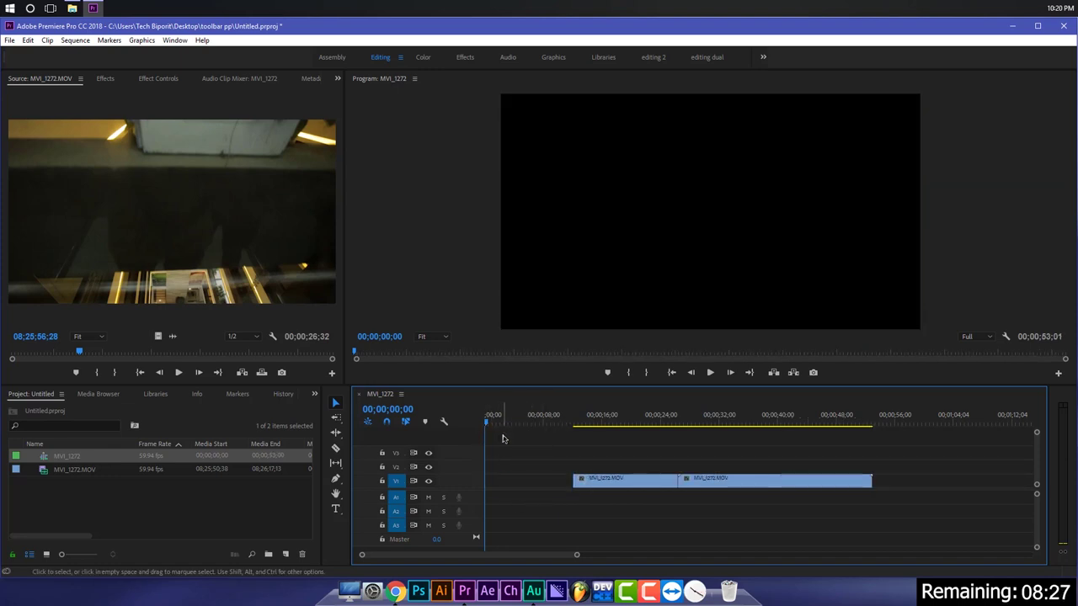
key("ctrl+z")
key("ctrl+z")
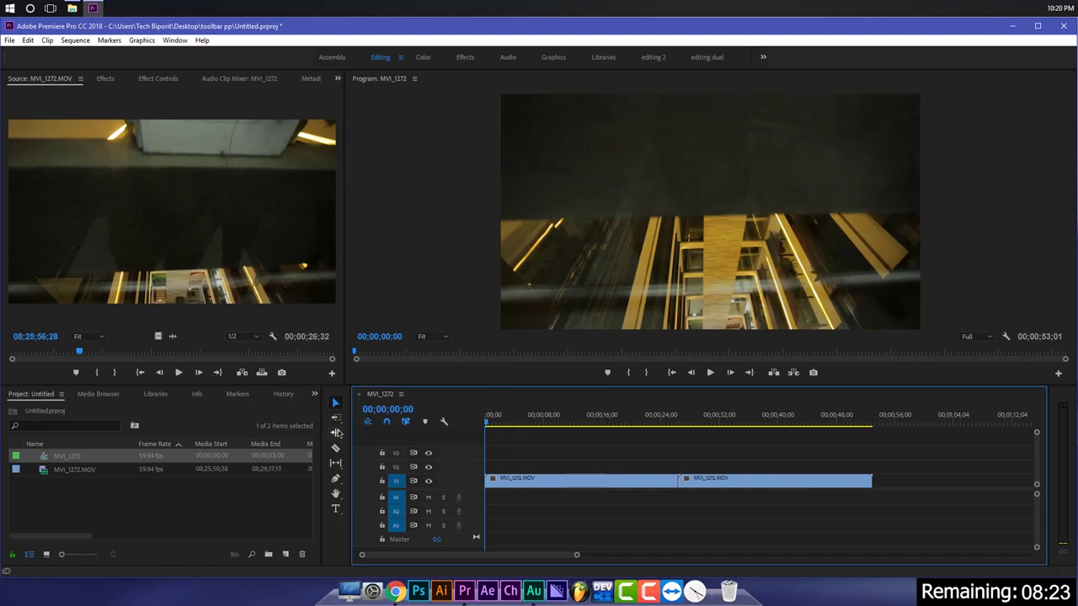
- With the Ripple Edit Tool, trim the second clip's end so the sequence runs 00;00;47;18
left_click(335, 432)
left_click(412, 433)
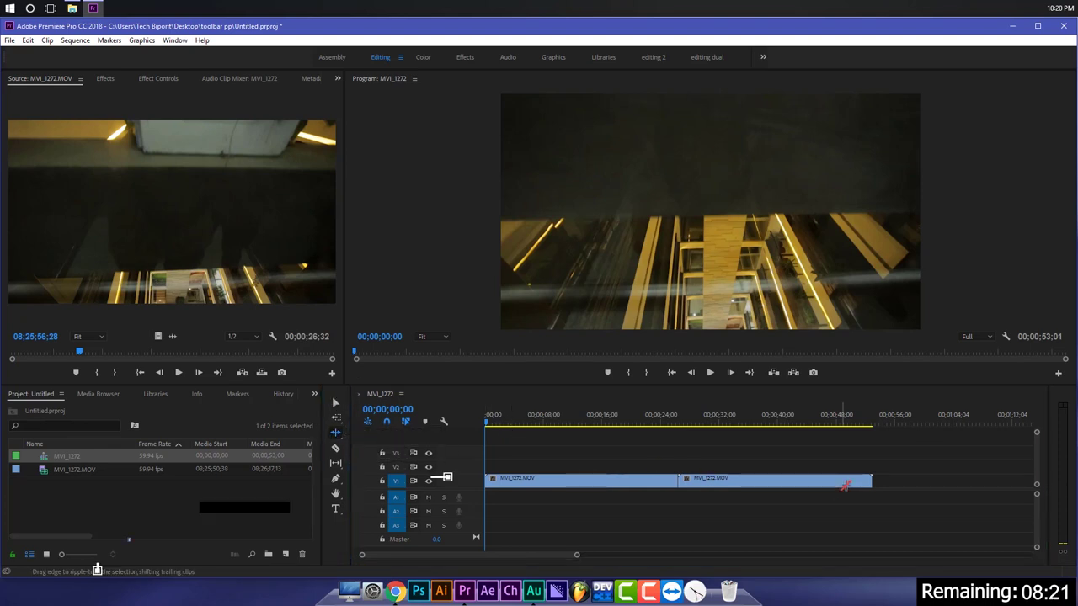
left_click_drag(870, 480, 828, 480)
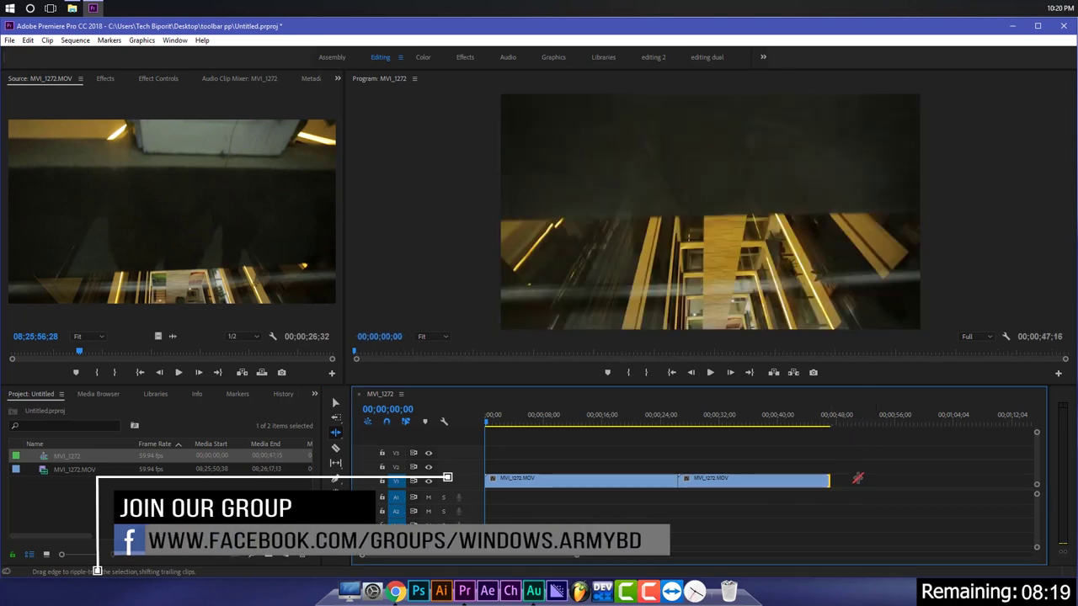
- Undo the end trim and ripple-trim the second clip's start by about 13 seconds, making the sequence 00;00;39;41
key("ctrl+z")
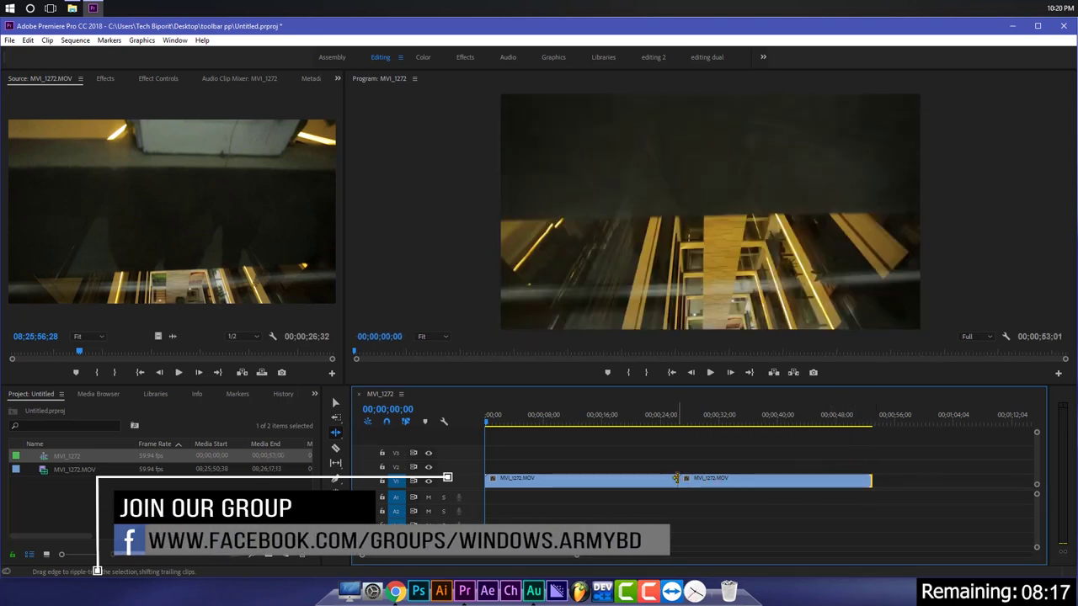
left_click_drag(675, 478, 776, 486)
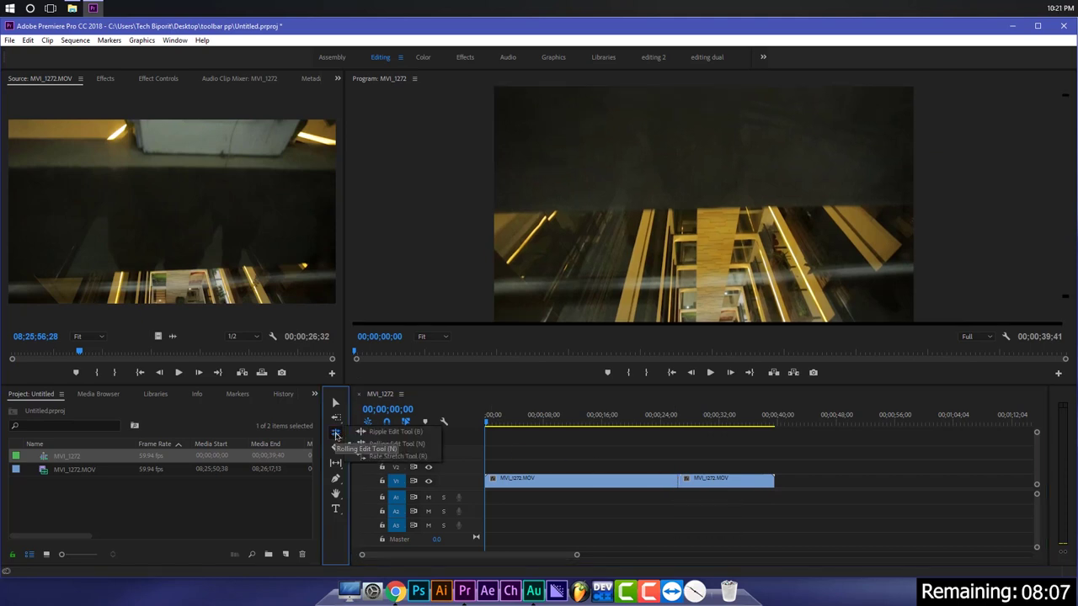
- Add a marker at the sequence end, 00;00;39;41
left_click_drag(337, 434, 370, 444)
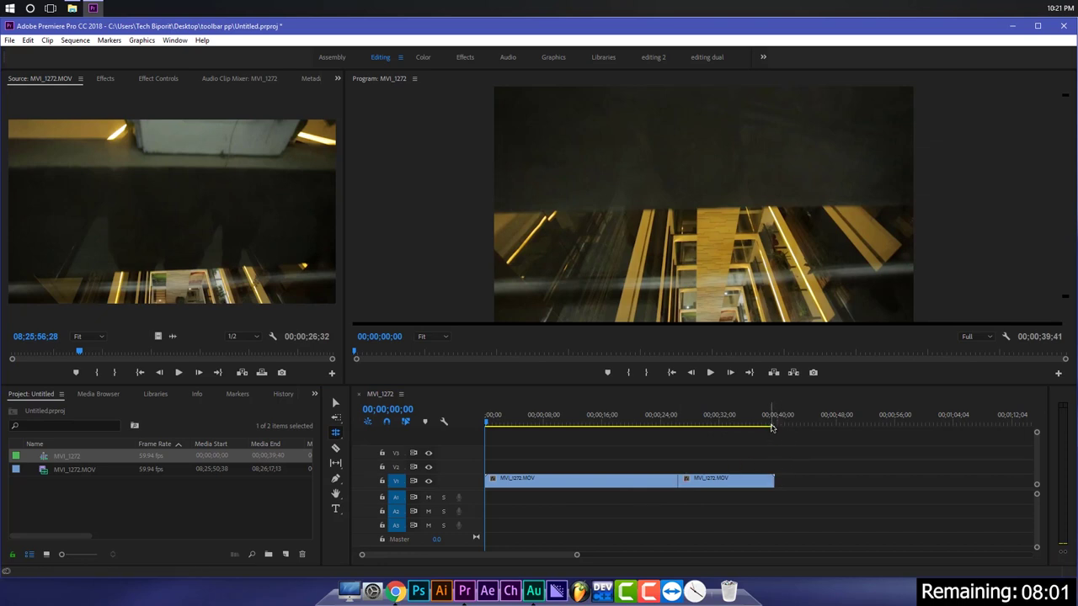
left_click(776, 427)
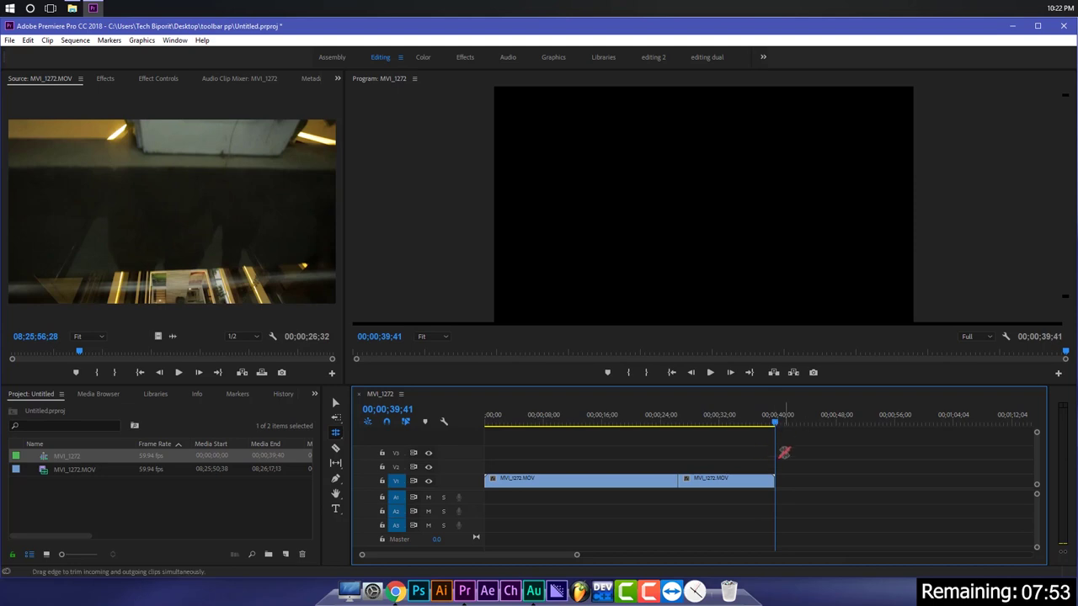
key("m")
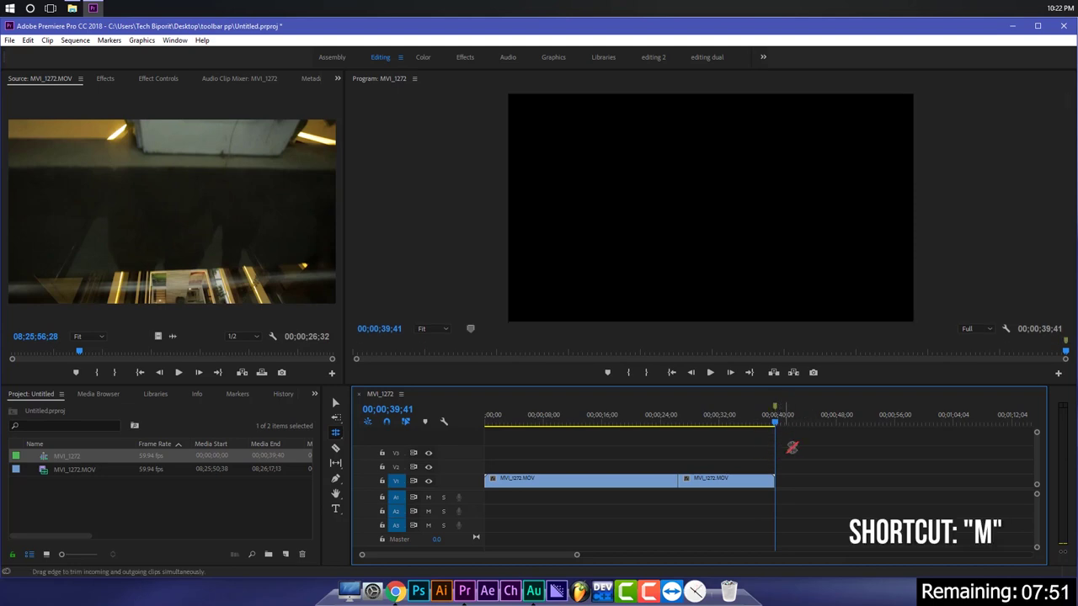
- Roll the cut between the clips earlier to about 16 seconds, play it back, then roll it back to about 00;00;26;18
left_click(675, 482)
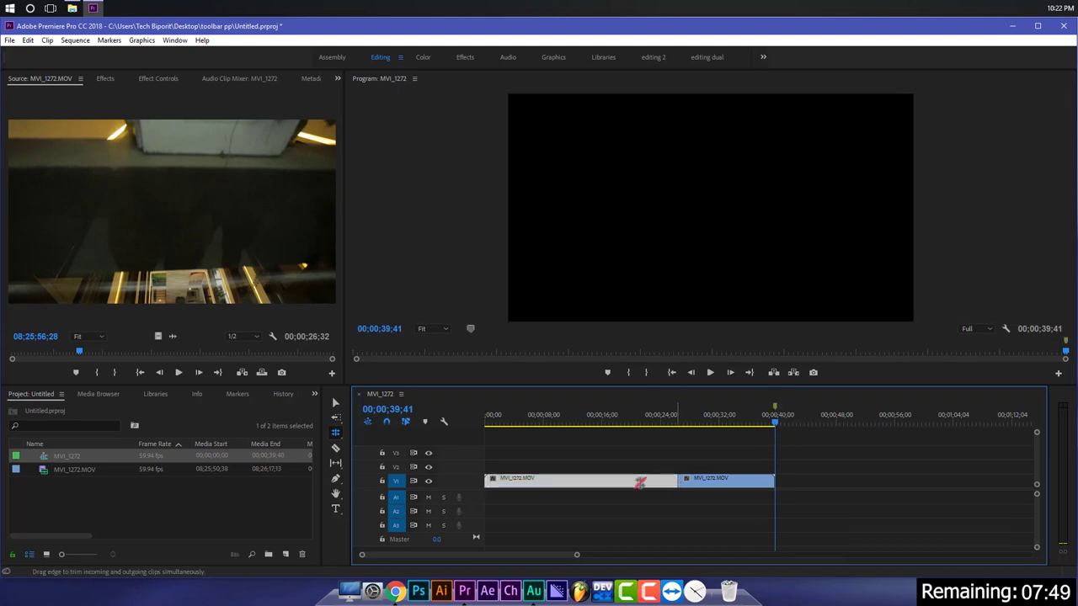
left_click(333, 436)
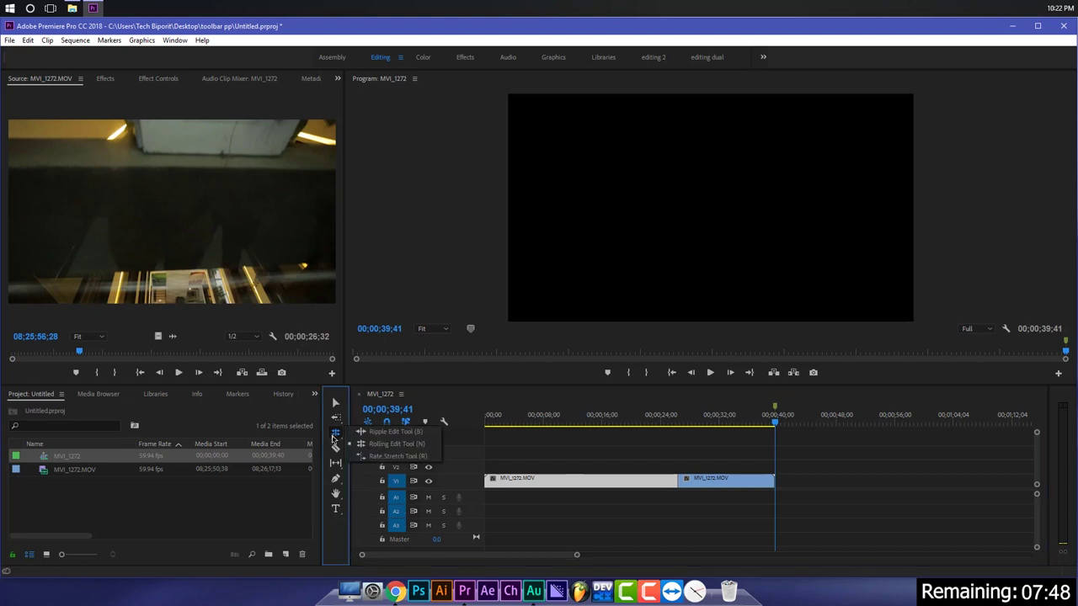
left_click(391, 443)
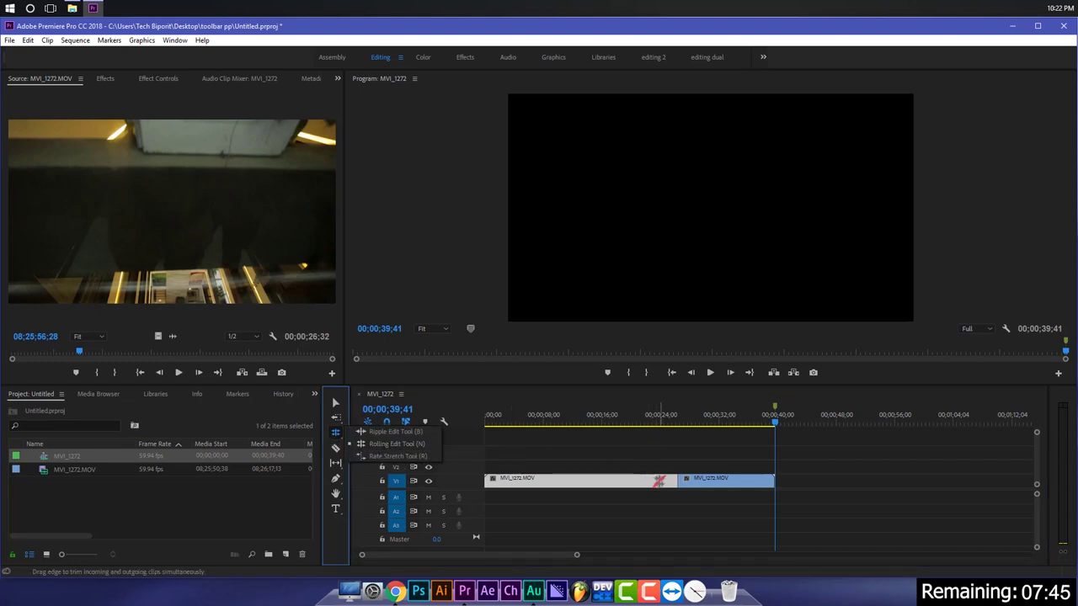
left_click_drag(673, 481, 580, 481)
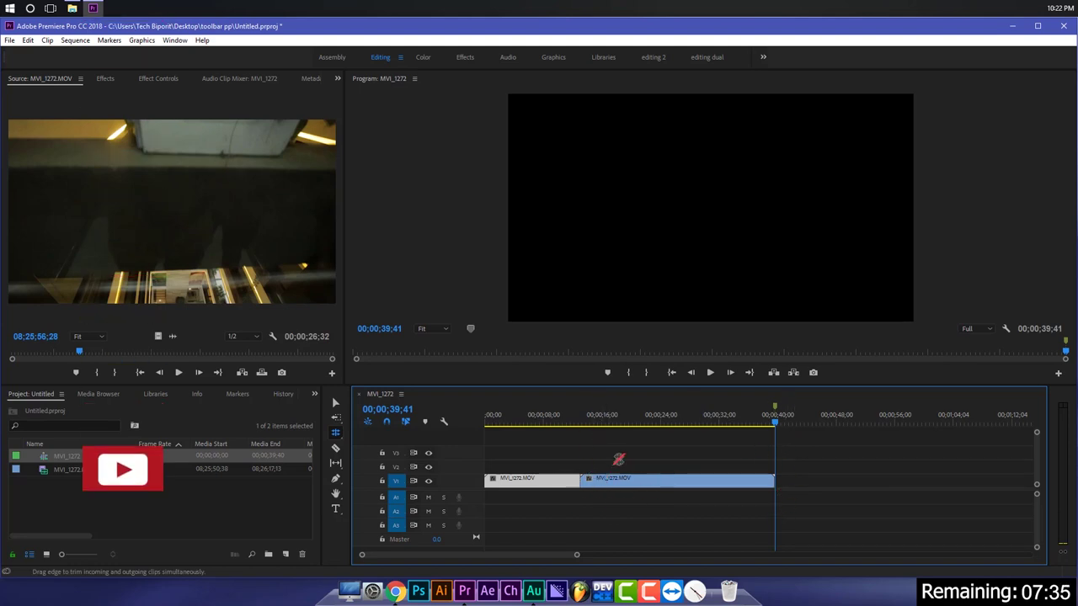
left_click(614, 478)
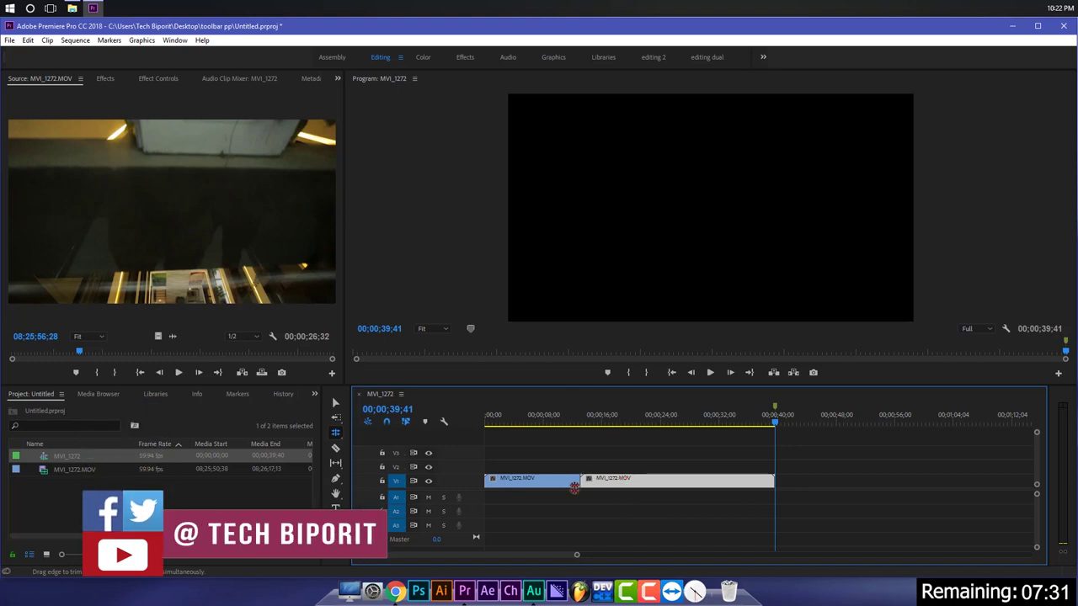
left_click(585, 414)
key("space")
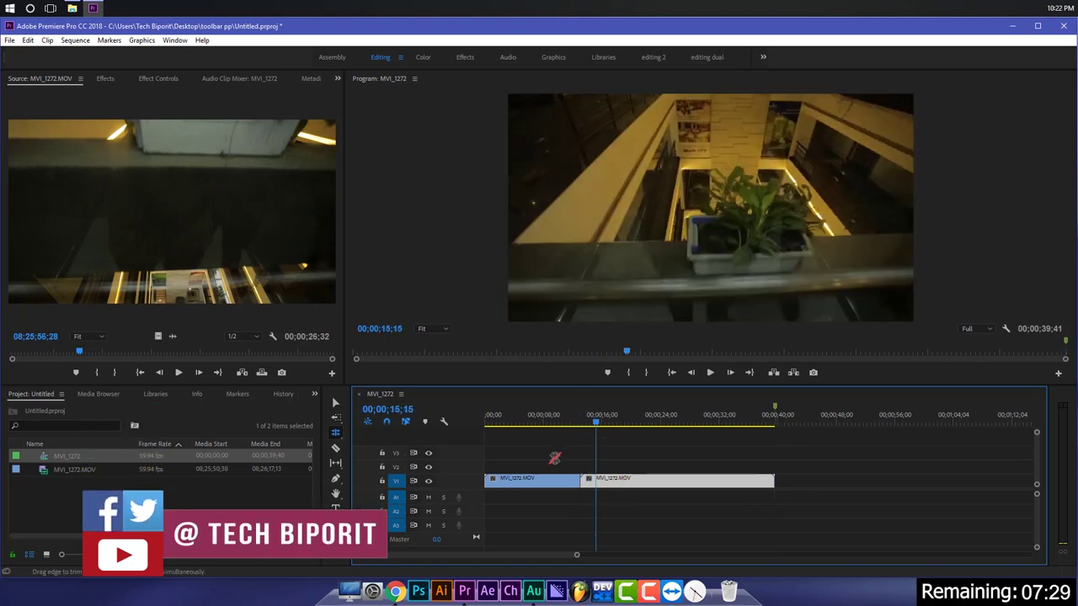
left_click(555, 480)
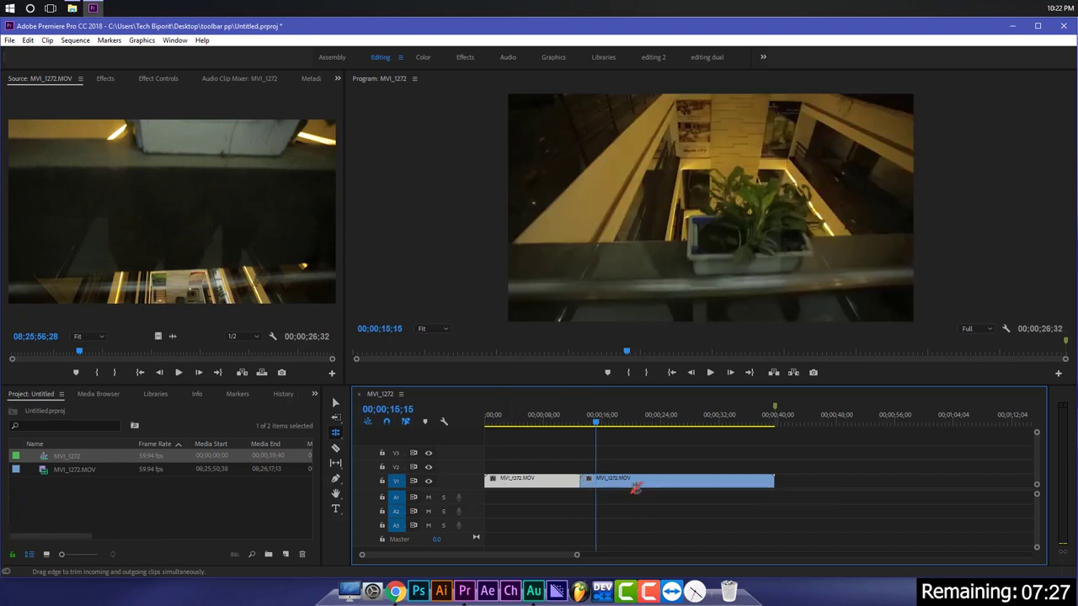
left_click(609, 485)
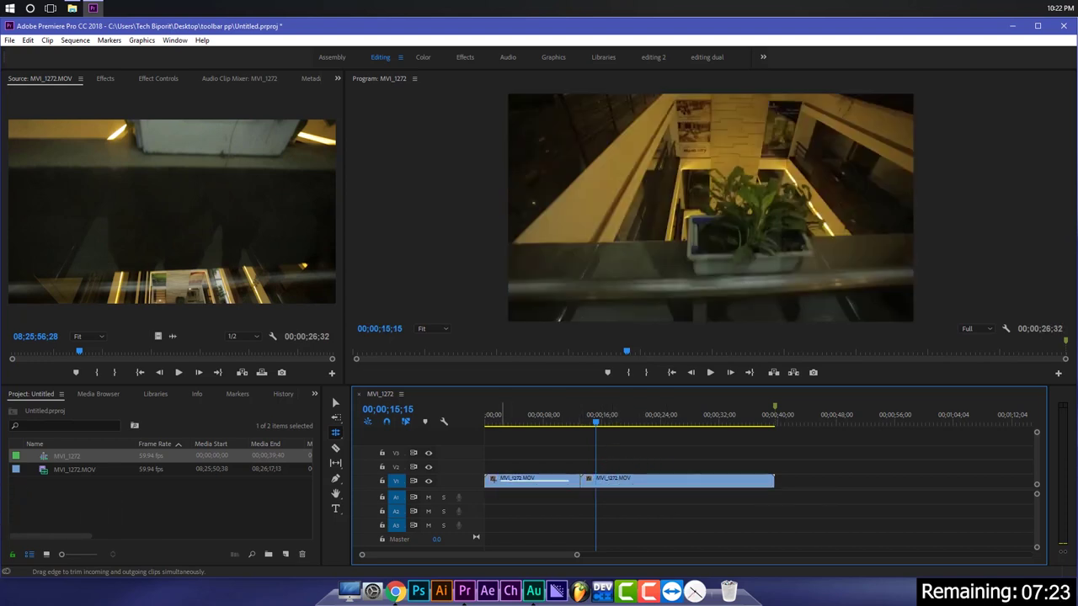
left_click_drag(577, 481, 587, 479)
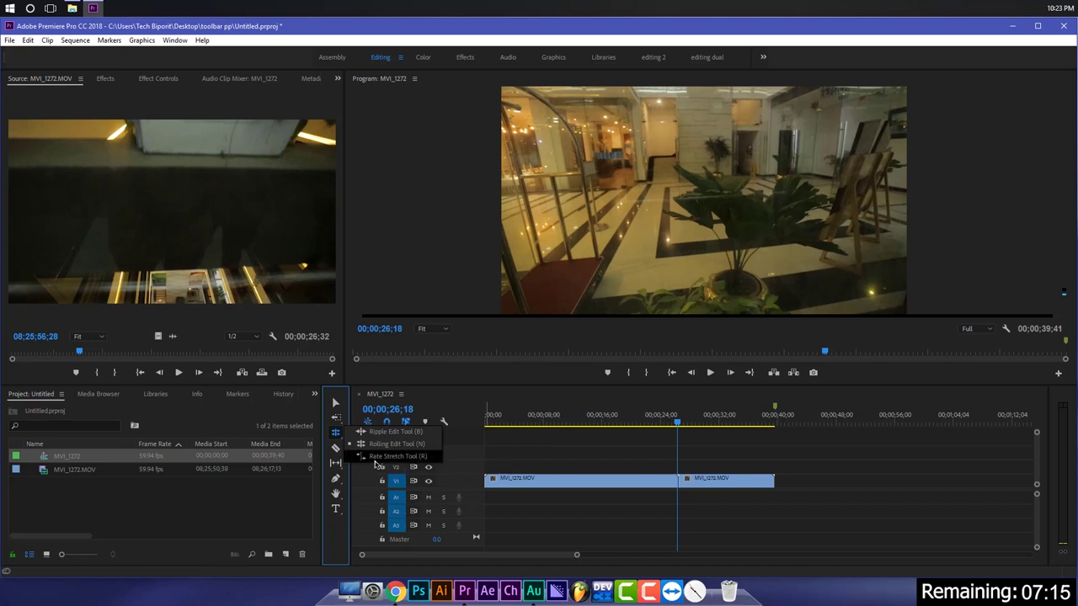
- Rate-stretch the first clip shorter, then stretch it back so it ends at 00;00;26;18
left_click(375, 461)
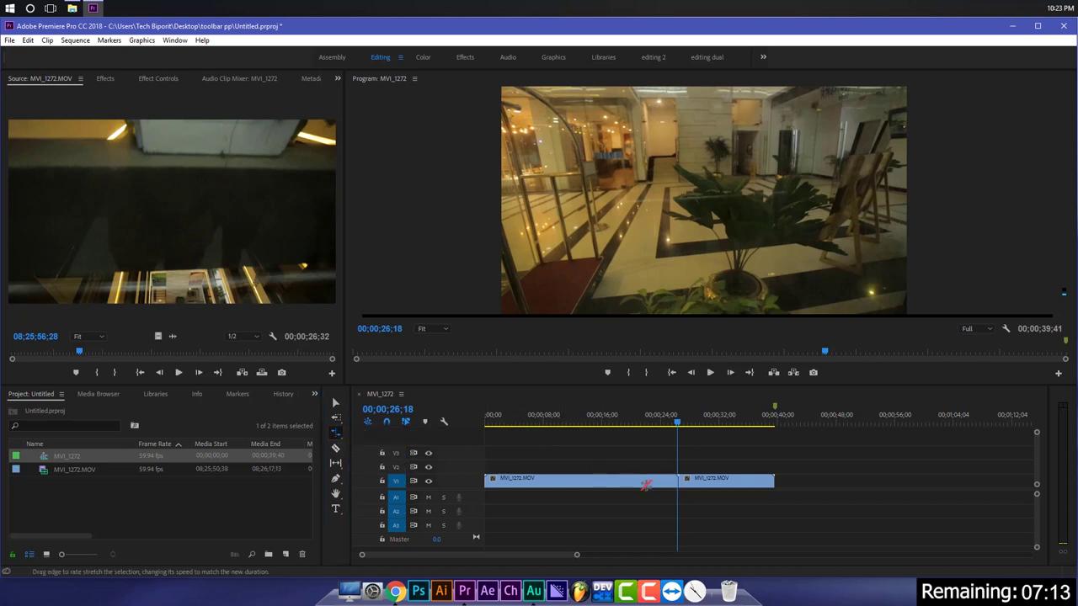
left_click(647, 485)
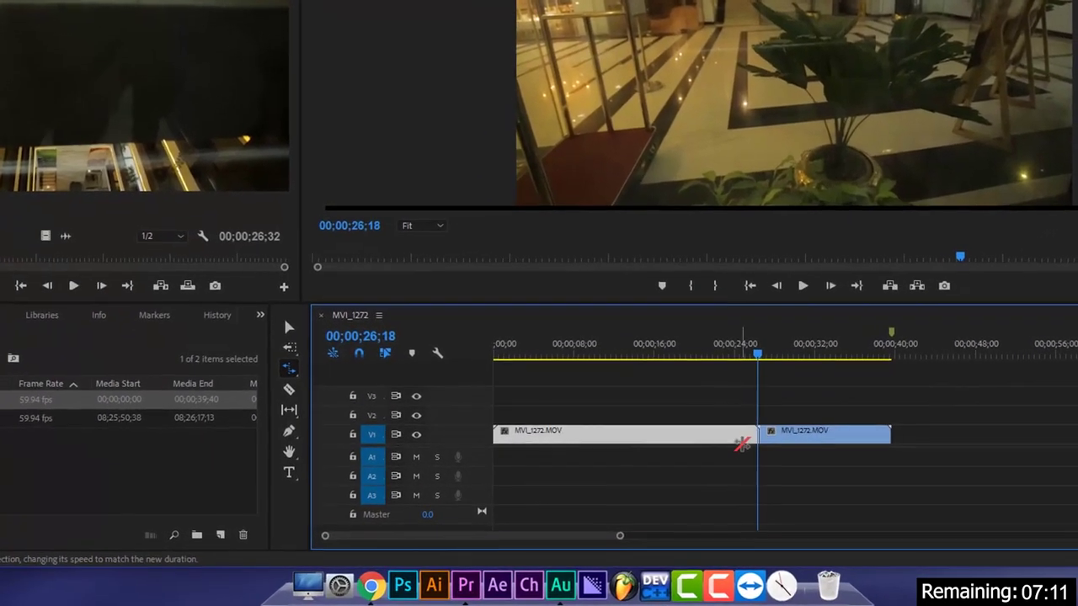
left_click_drag(741, 444, 620, 437)
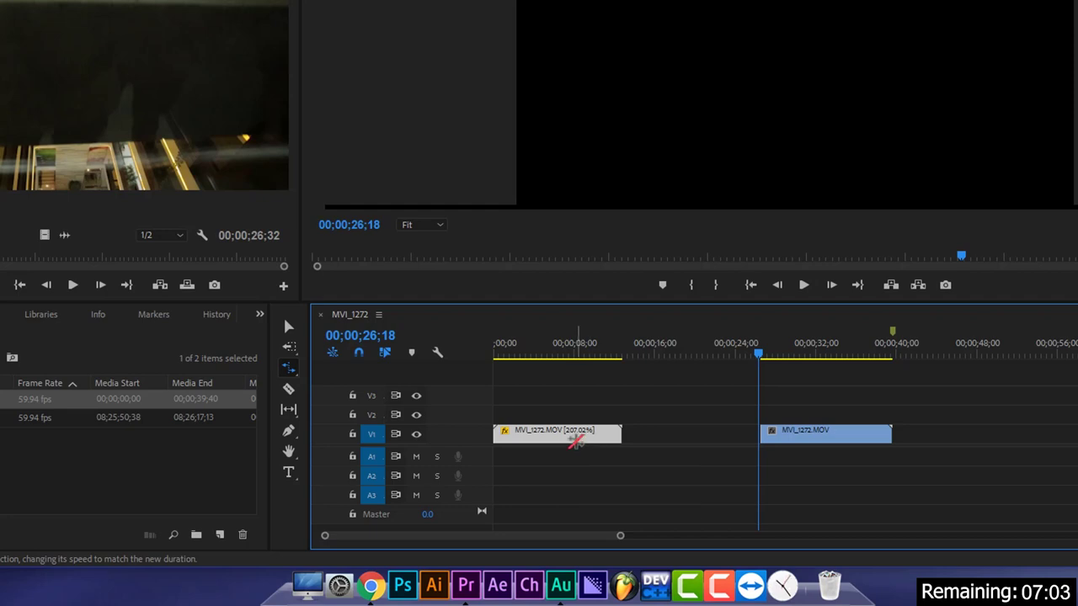
left_click_drag(615, 431, 756, 431)
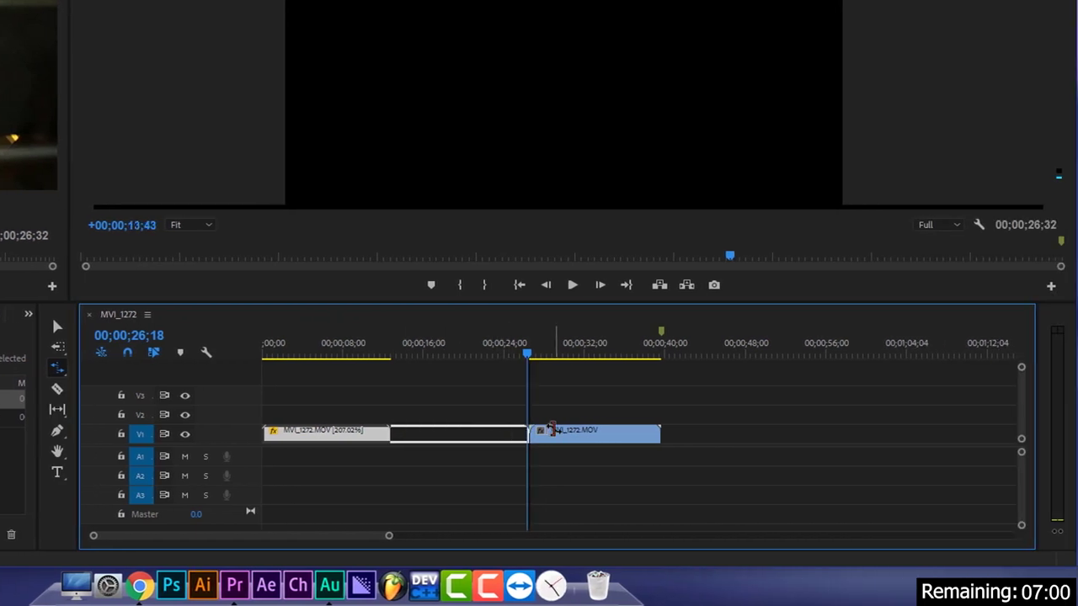
left_click_drag(528, 430, 527, 416)
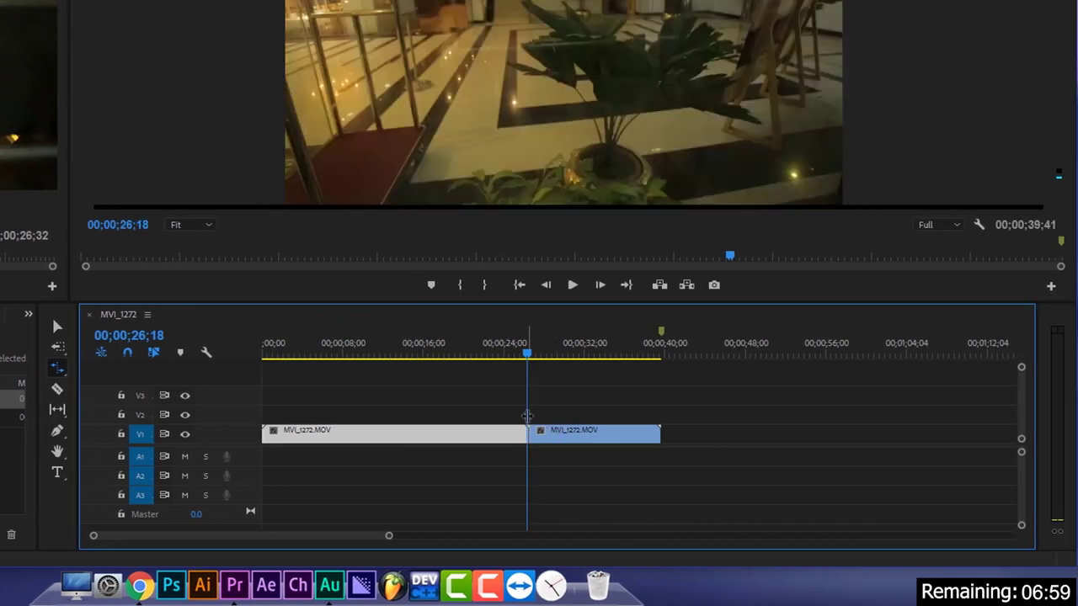
- Rate-stretch the second clip to 30.22%, then shorten it to 215.57% speed and play the result
left_click_drag(660, 431, 952, 423)
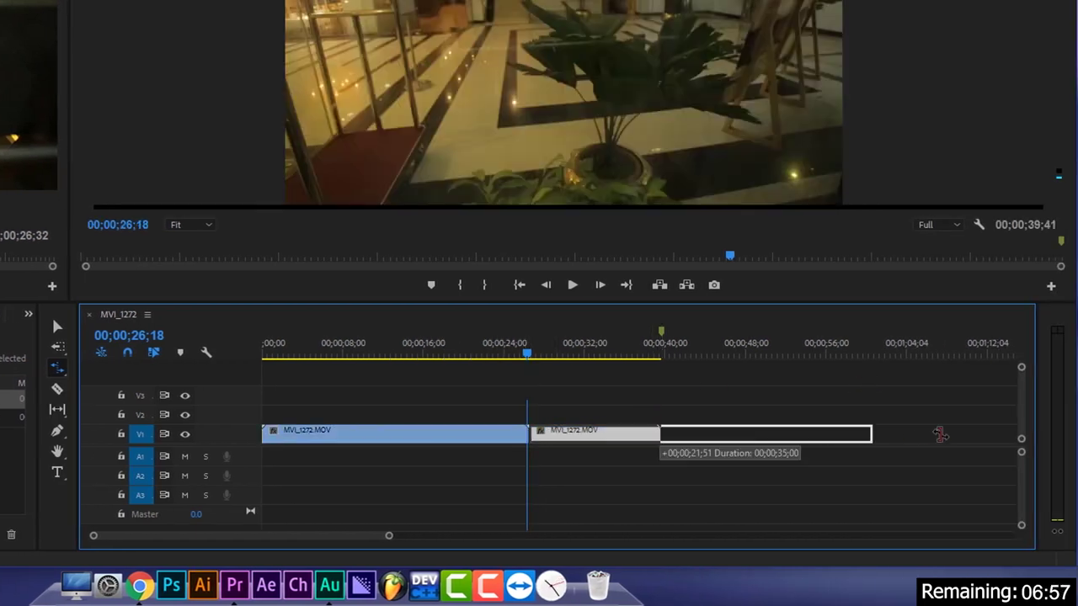
mouse_move(627, 351)
left_mouse_down()
mouse_move(681, 349)
mouse_move(619, 350)
left_mouse_up()
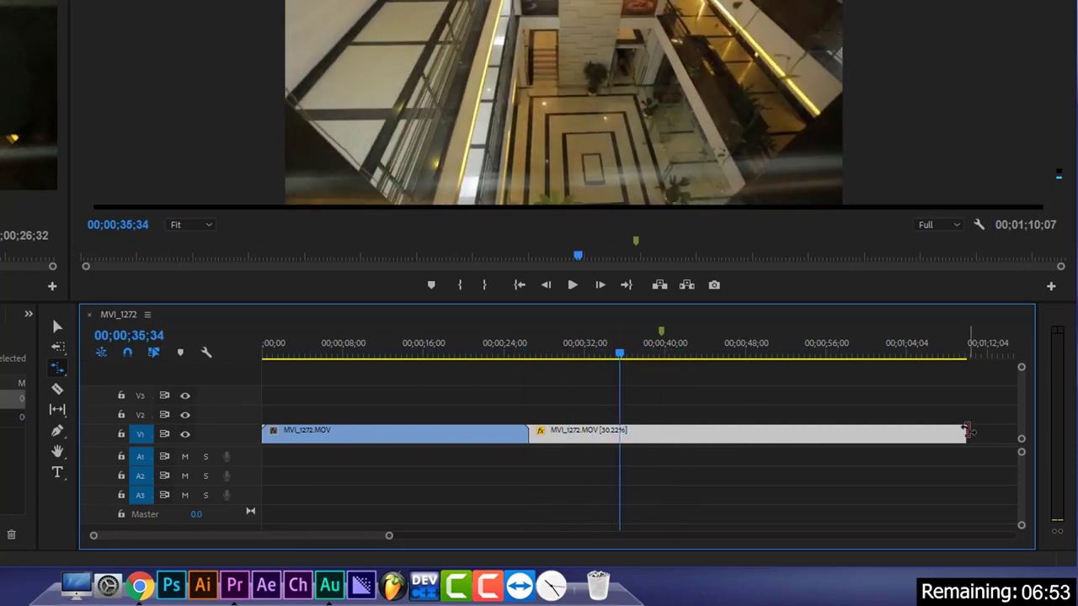
mouse_move(964, 434)
left_mouse_down()
mouse_move(569, 449)
mouse_move(589, 438)
left_mouse_up()
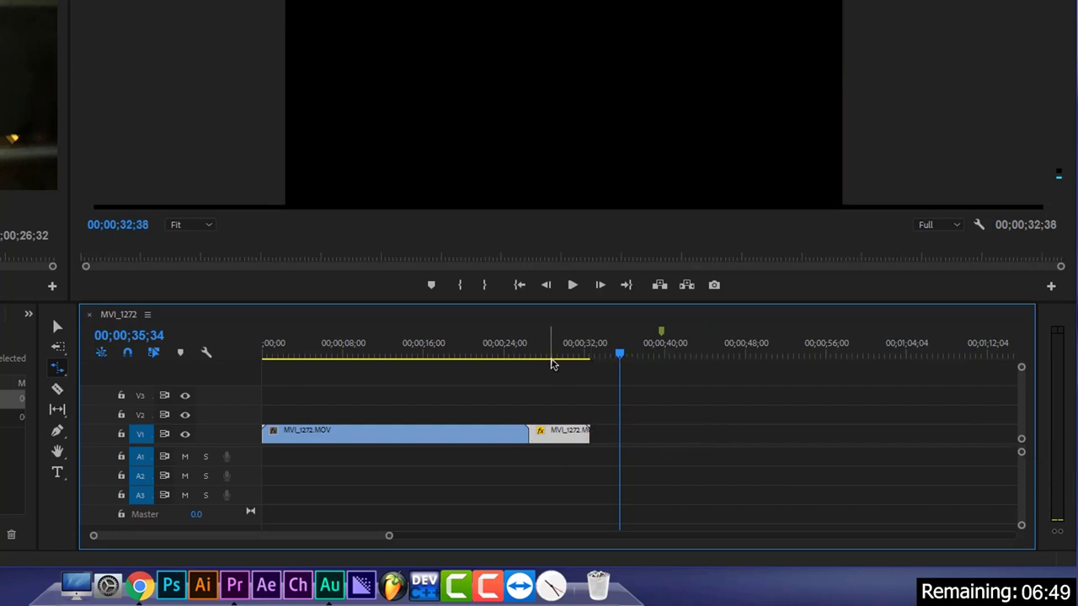
left_click(544, 357)
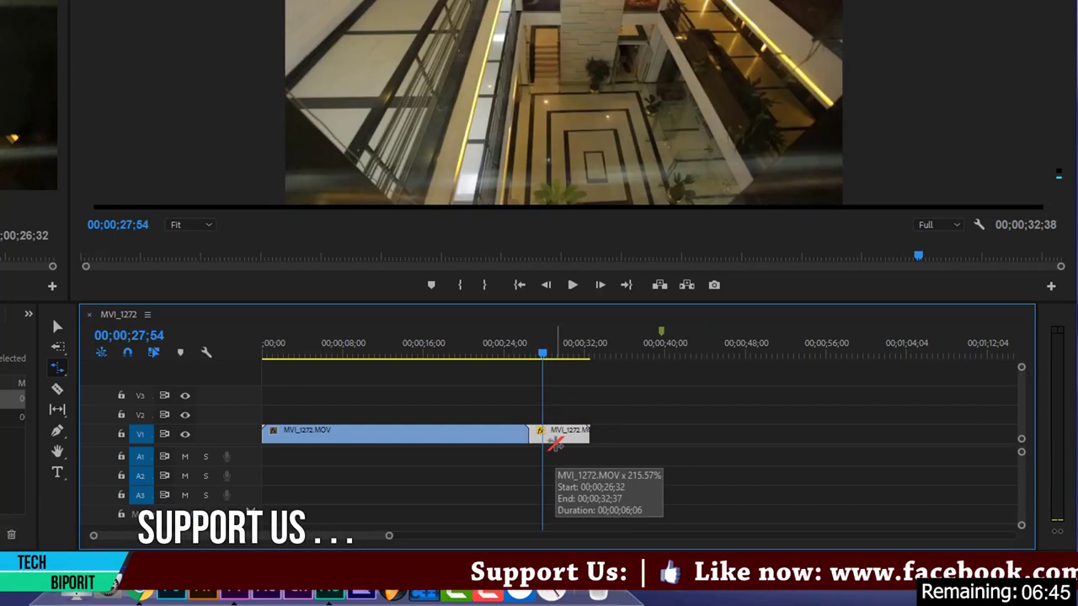
key("space")
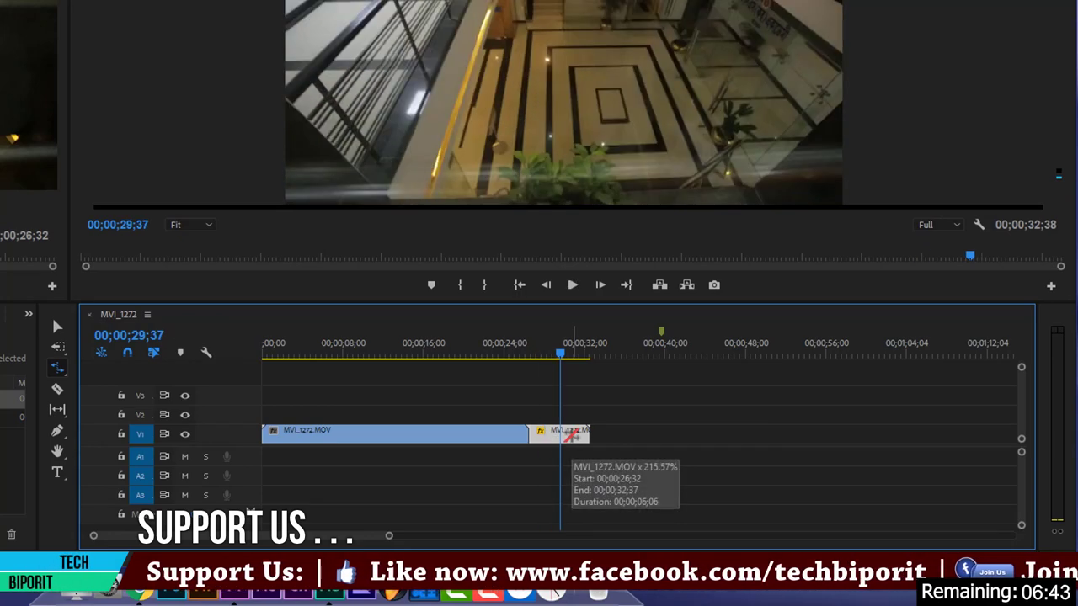
- Check the short clip's Speed/Duration settings, then rate-stretch its end outward to 54.72% speed
key("v")
right_click(575, 435)
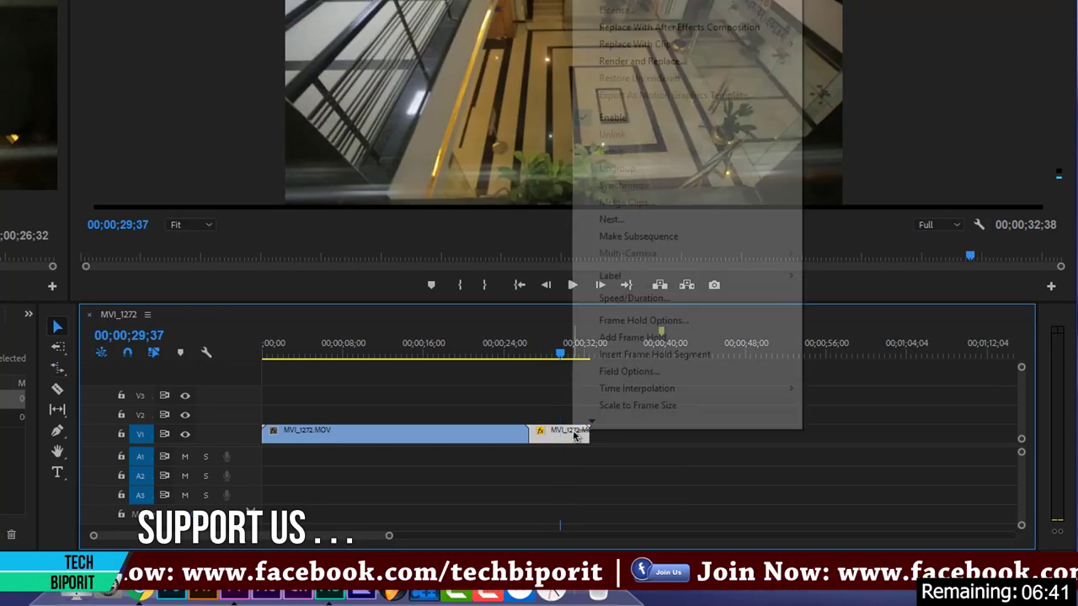
left_click(682, 306)
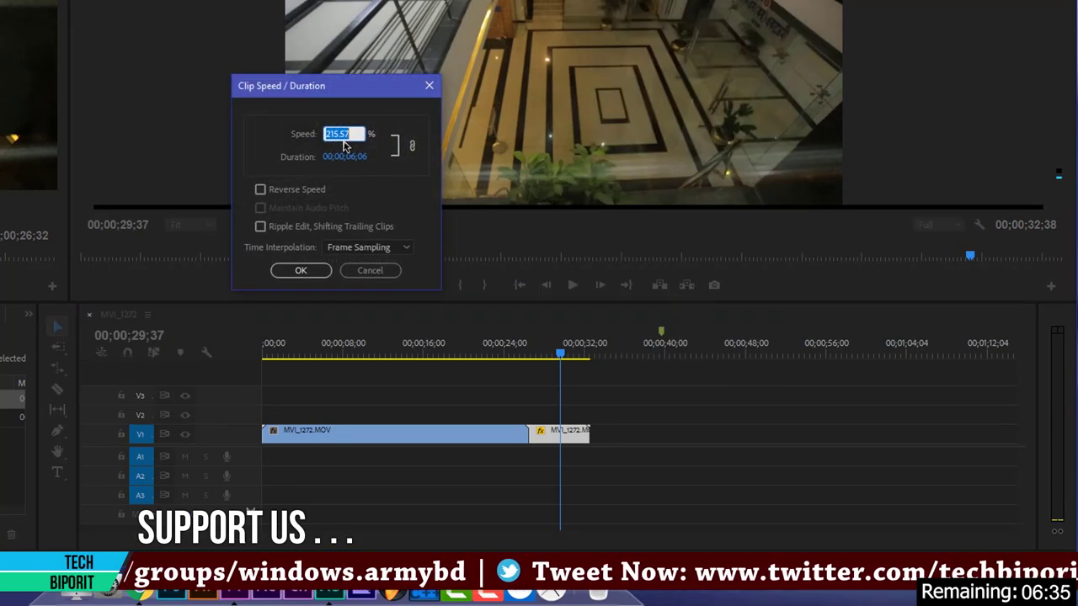
left_click(351, 134)
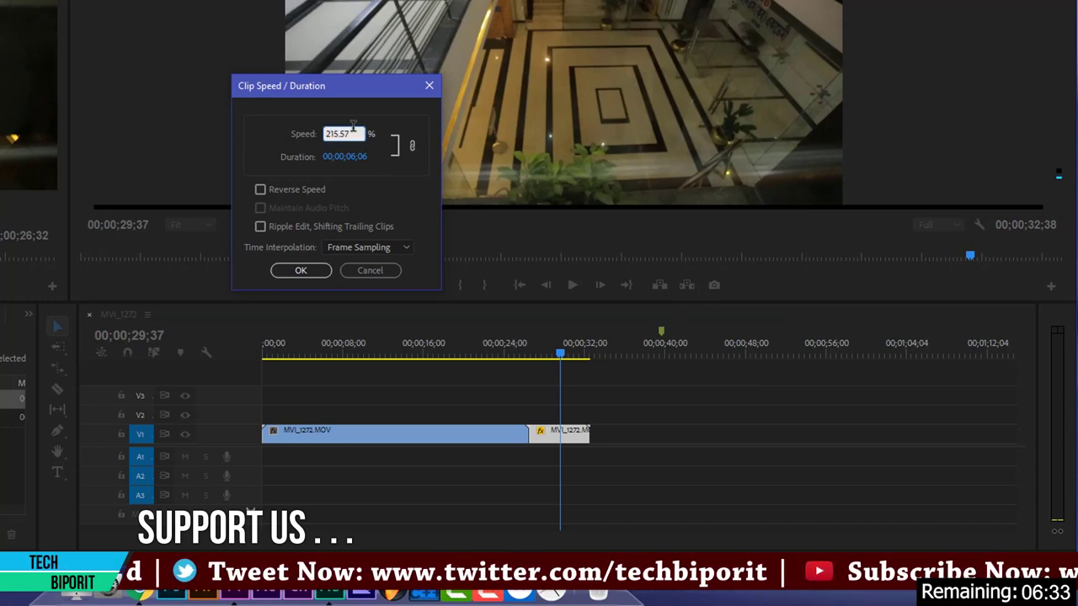
double_click(351, 133)
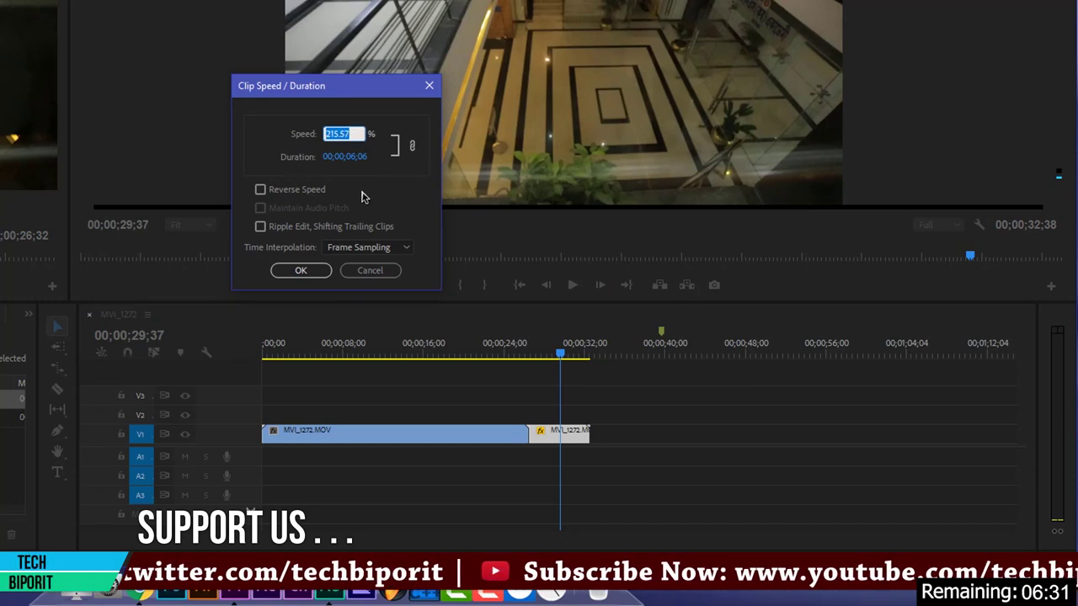
left_click(372, 275)
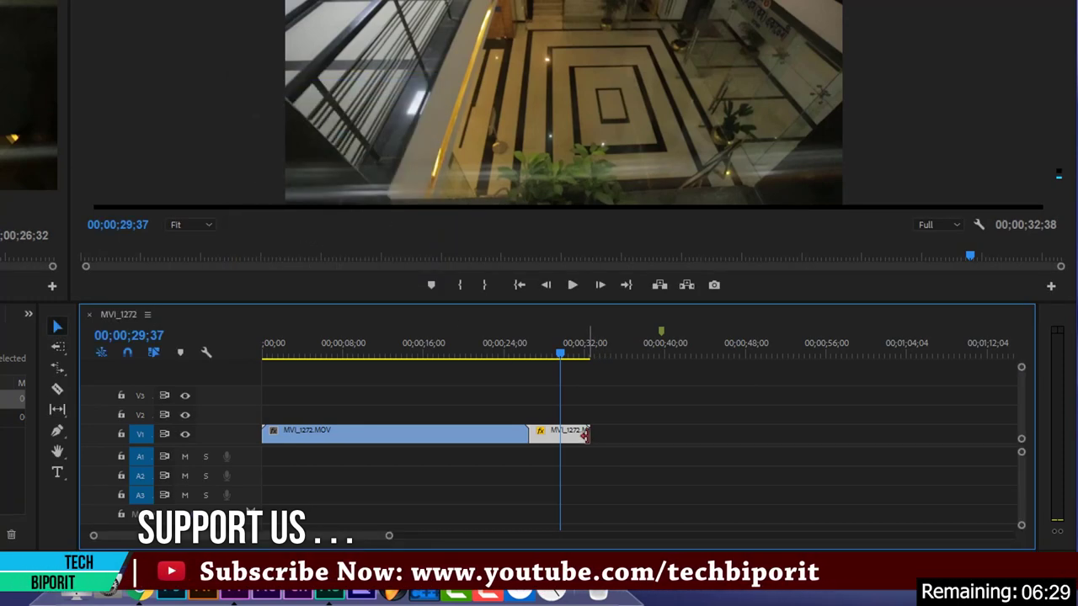
left_click_drag(585, 434, 735, 434)
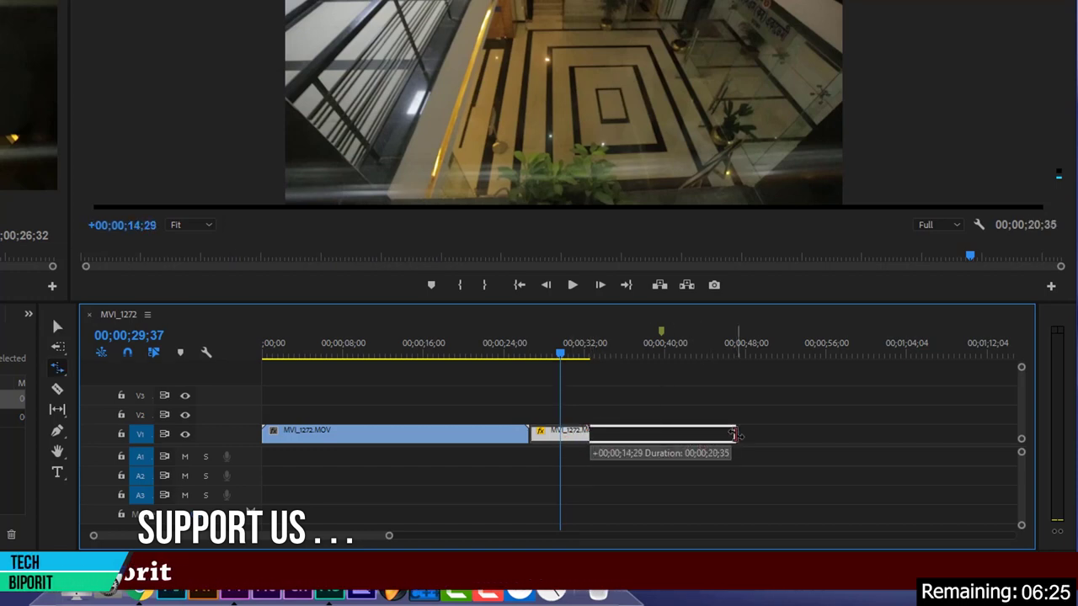
left_click_drag(735, 435, 768, 432)
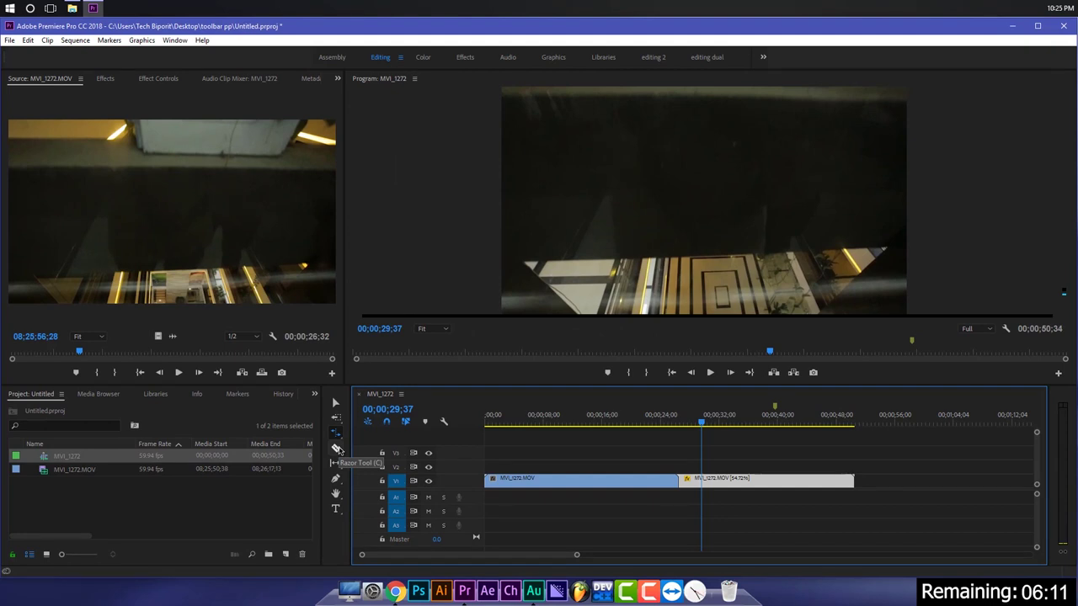
- Razor-cut the first V1 clip at two points into three pieces, then drag one piece toward V3
left_click(336, 449)
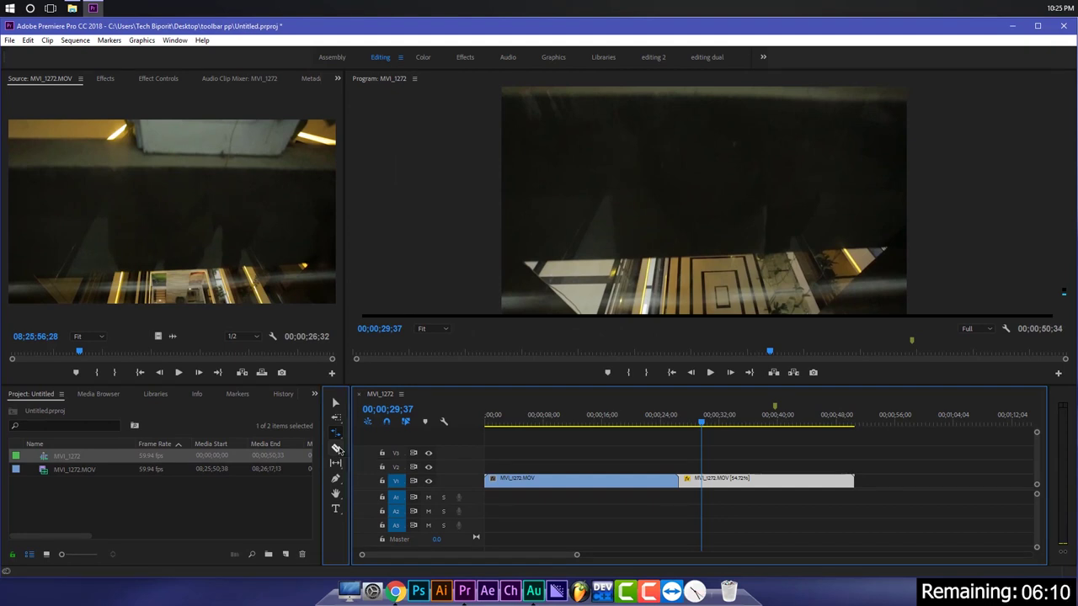
left_click(536, 477)
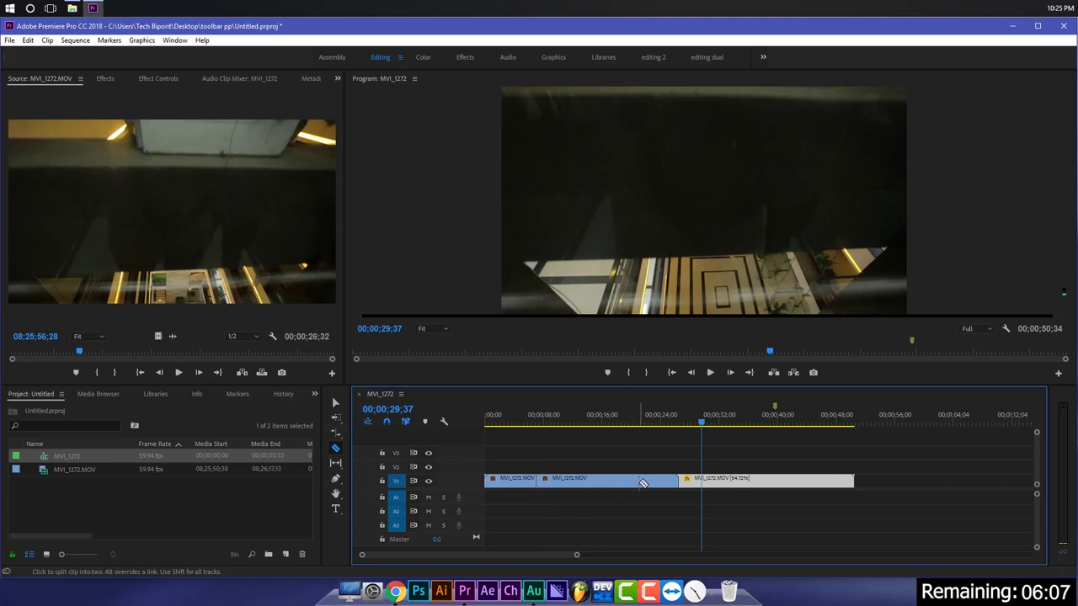
left_click(762, 477)
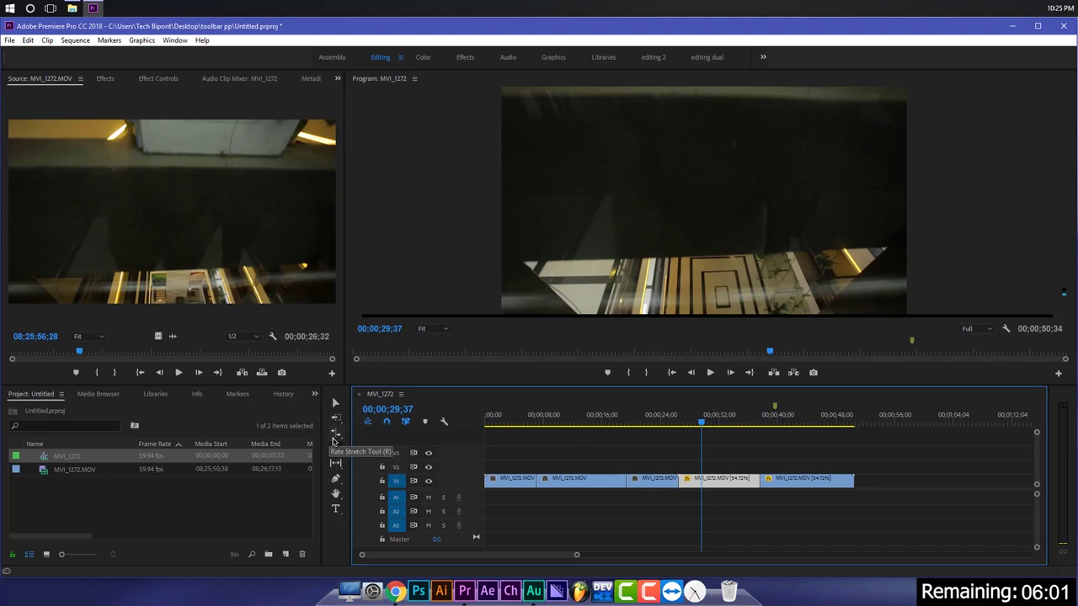
left_click(335, 403)
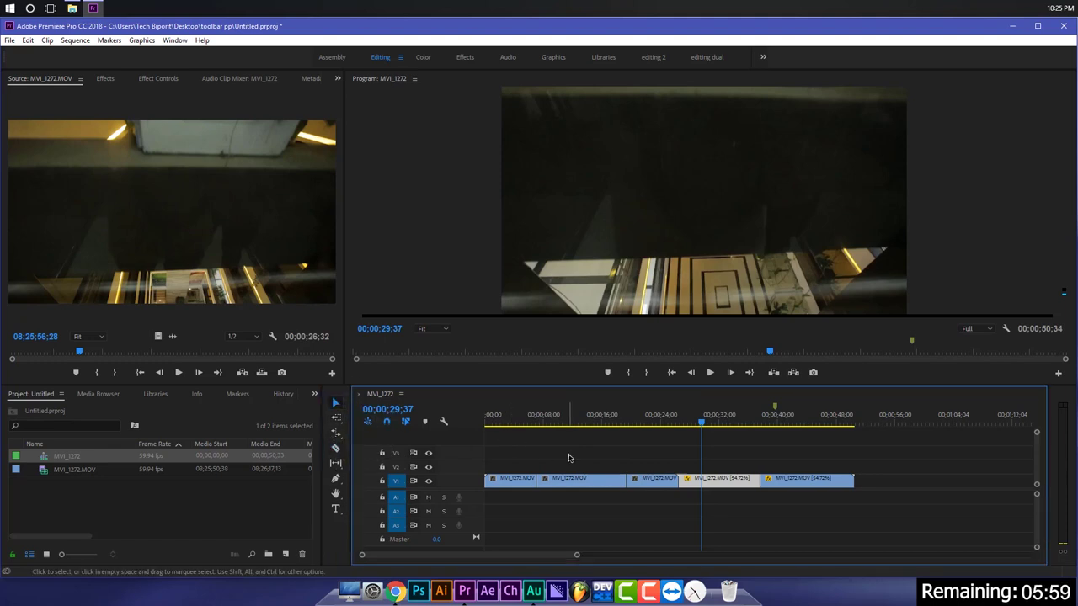
left_click(594, 484)
mouse_move(594, 483)
left_mouse_down()
mouse_move(628, 462)
mouse_move(628, 477)
left_mouse_up()
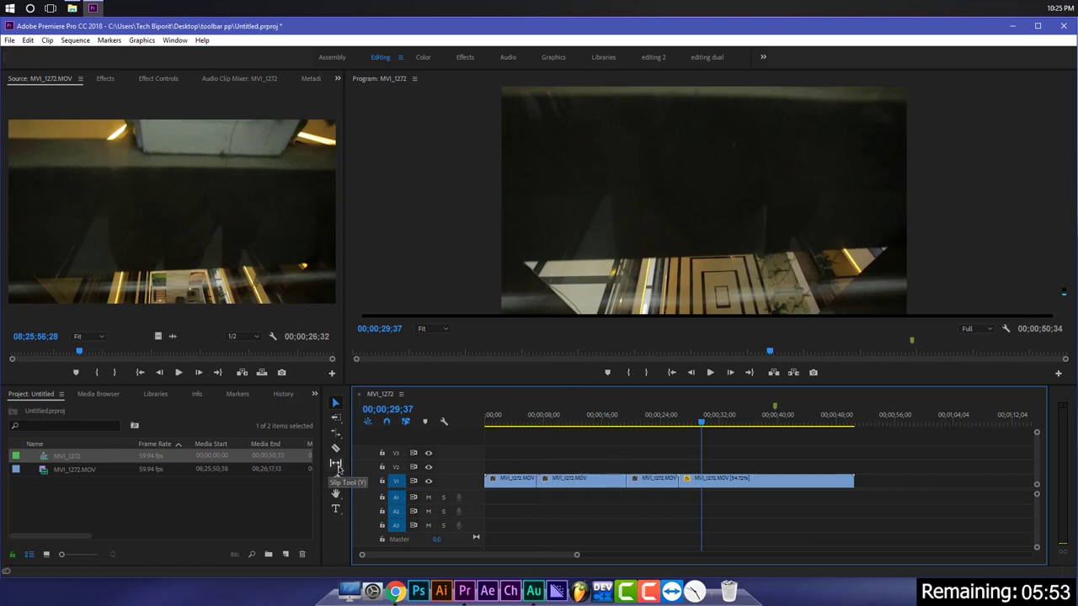
- Slip the third short V1 clip's footage over seven seconds with the Slip Tool, then review it
left_click(336, 467)
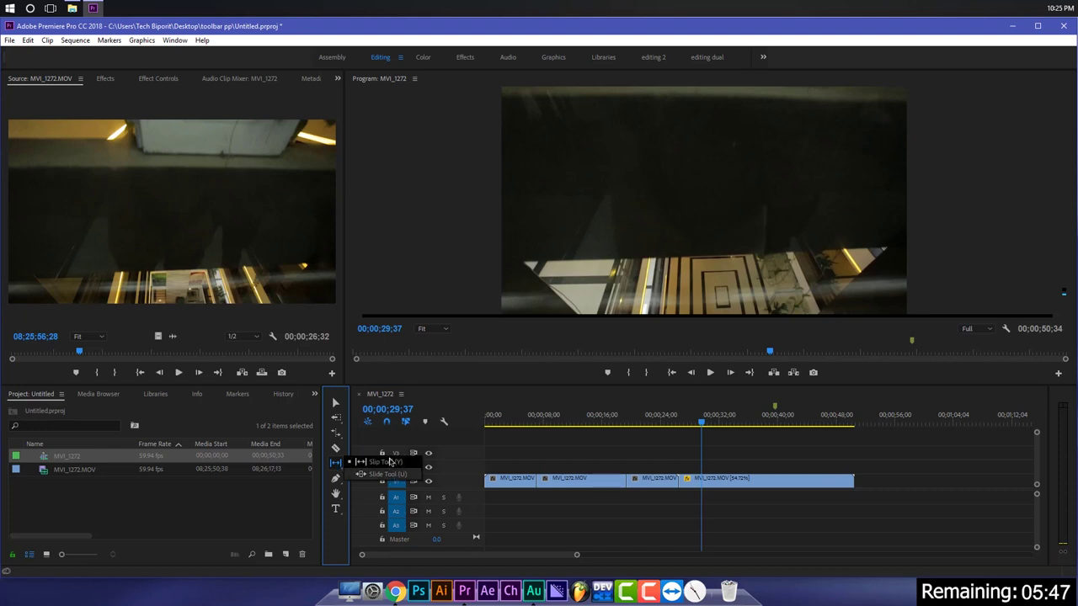
left_click(399, 463)
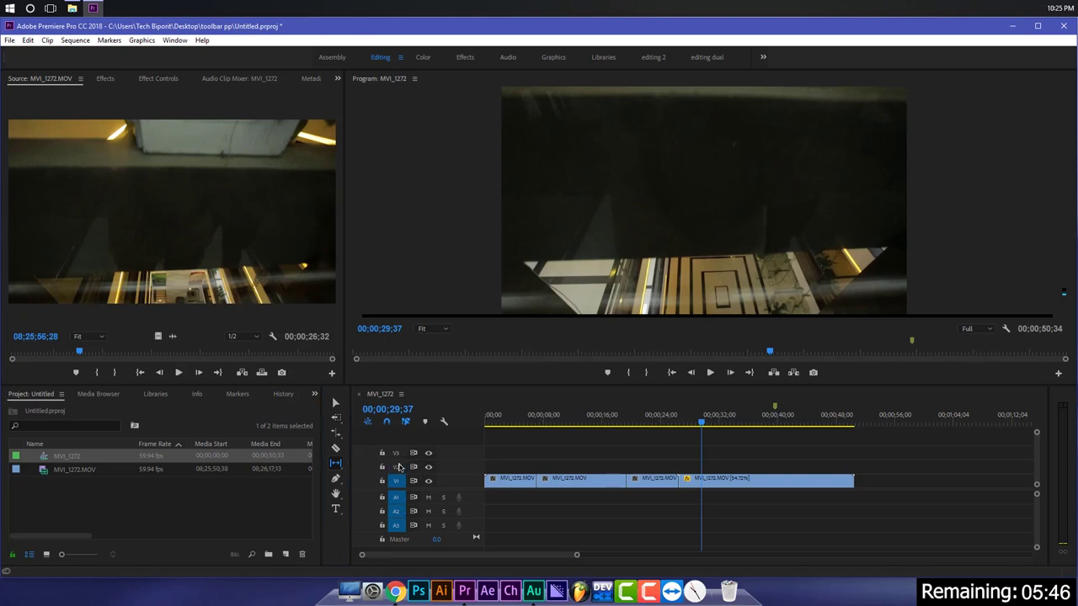
left_click(661, 484)
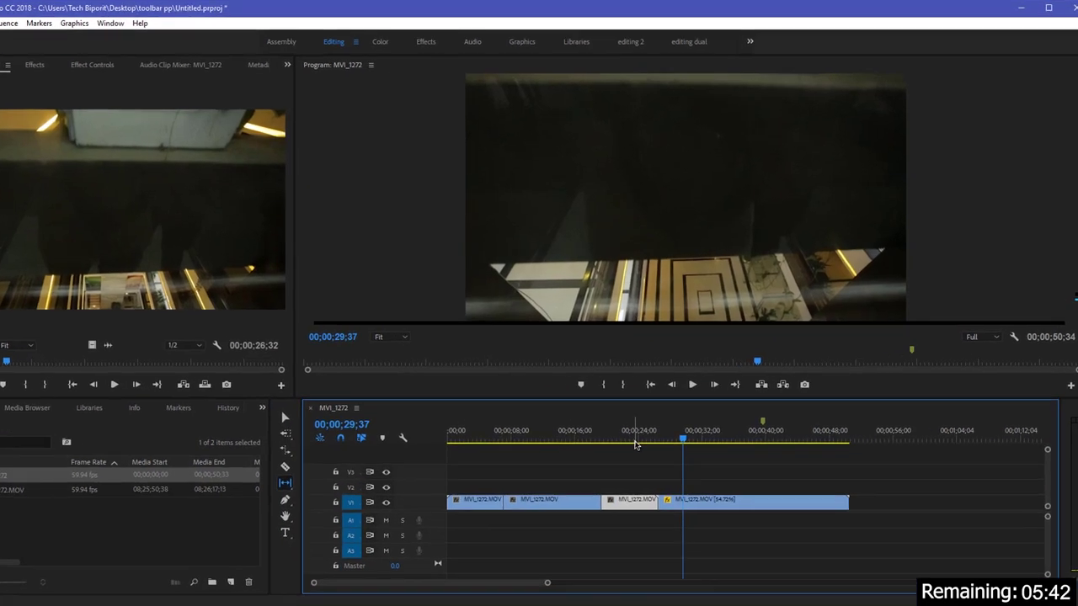
left_click(655, 477)
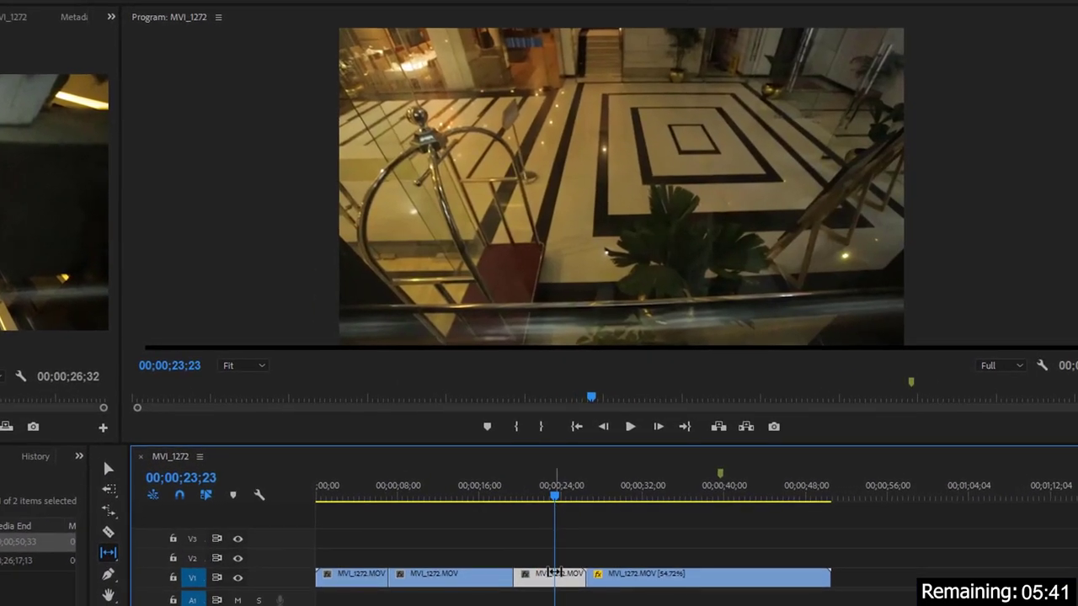
mouse_move(554, 576)
left_mouse_down()
mouse_move(520, 574)
mouse_move(585, 565)
left_mouse_up()
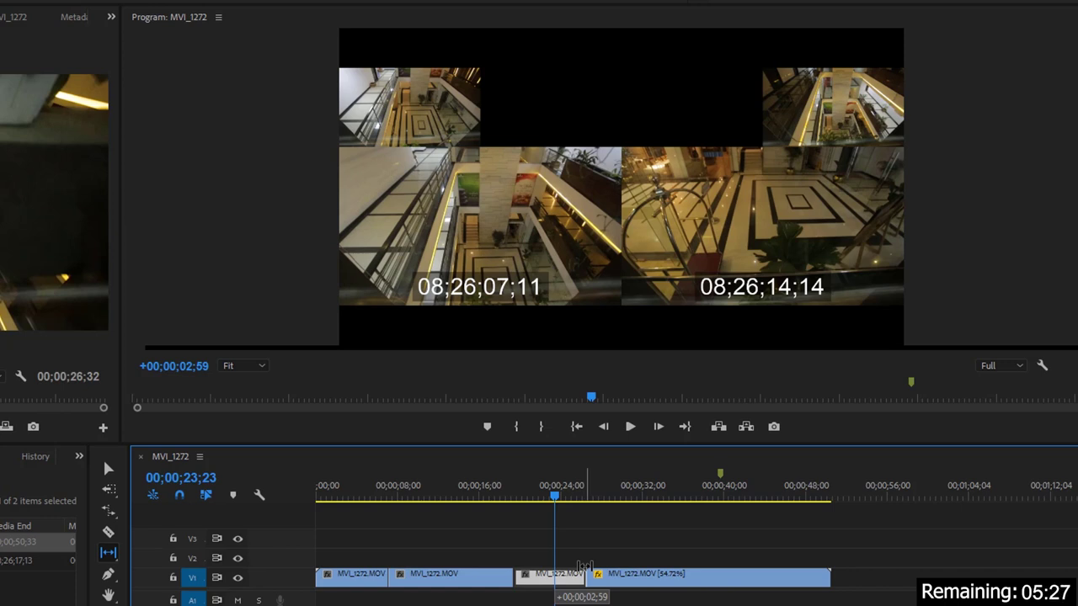
left_click_drag(585, 565, 616, 566)
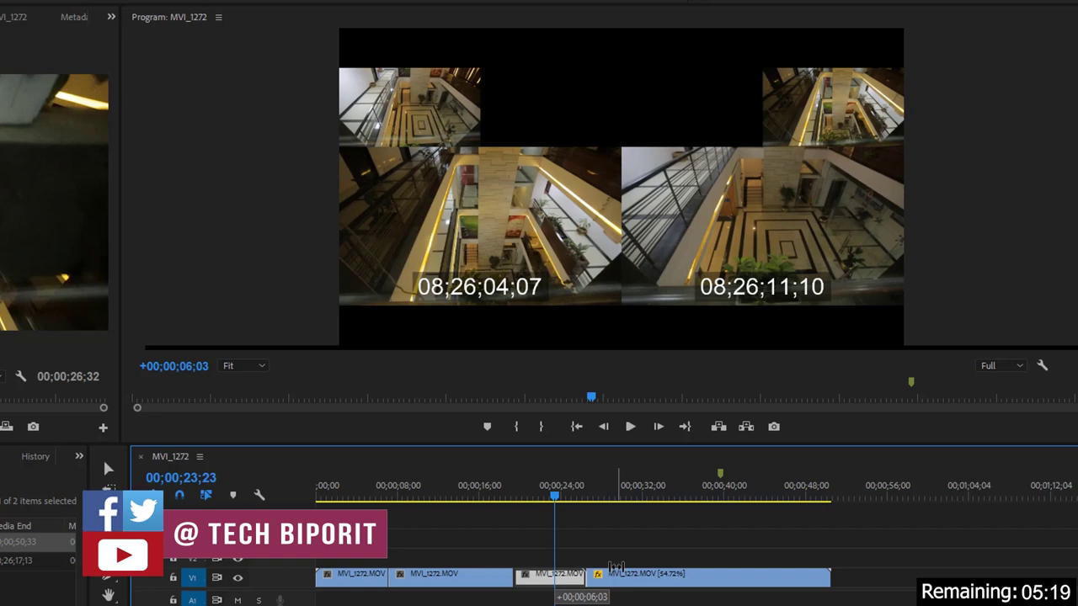
left_click_drag(616, 566, 707, 565)
left_click_drag(553, 495, 520, 491)
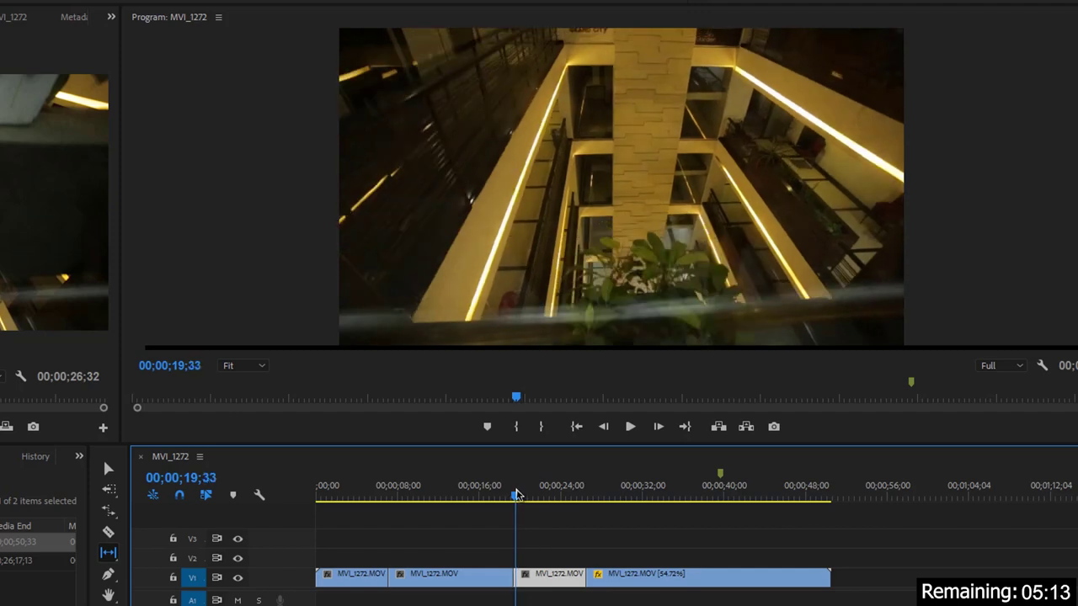
left_click_drag(520, 490, 581, 490)
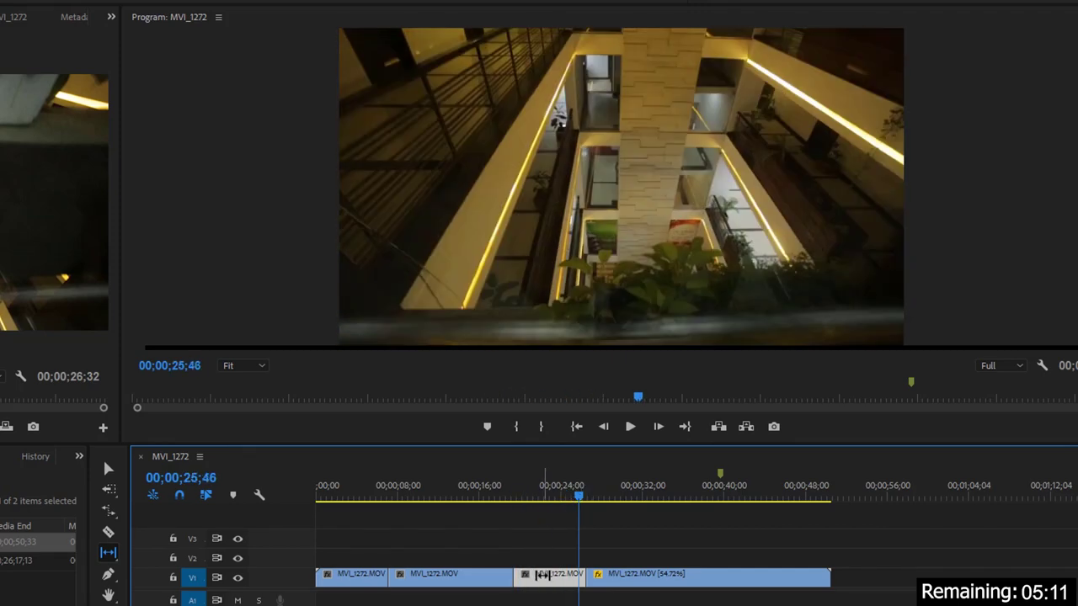
- Slide the third V1 clip about thirteen seconds later with the Slide Tool
left_click(110, 559)
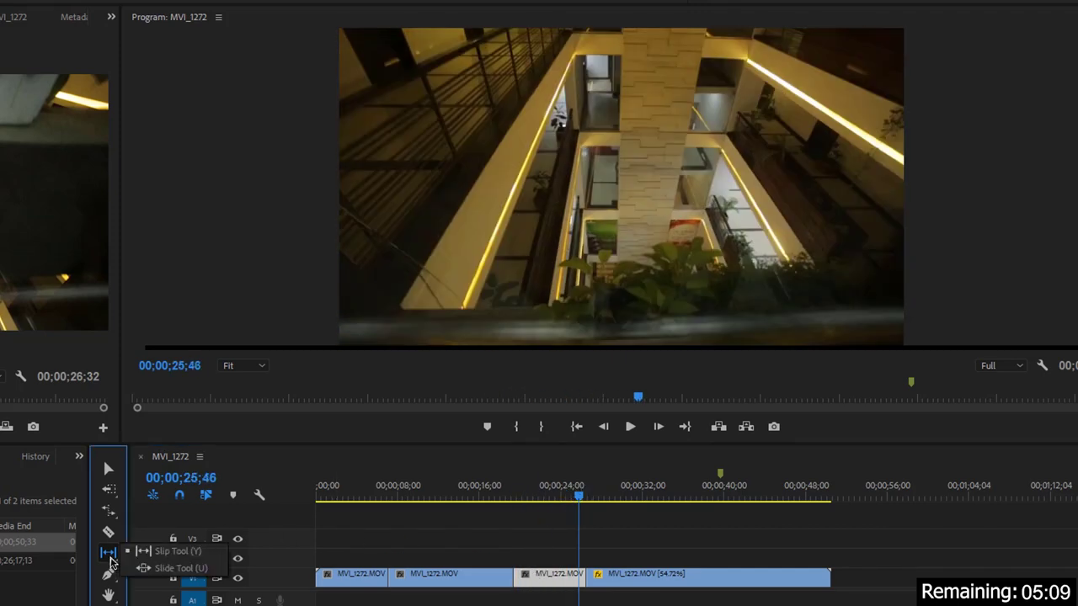
left_click(175, 569)
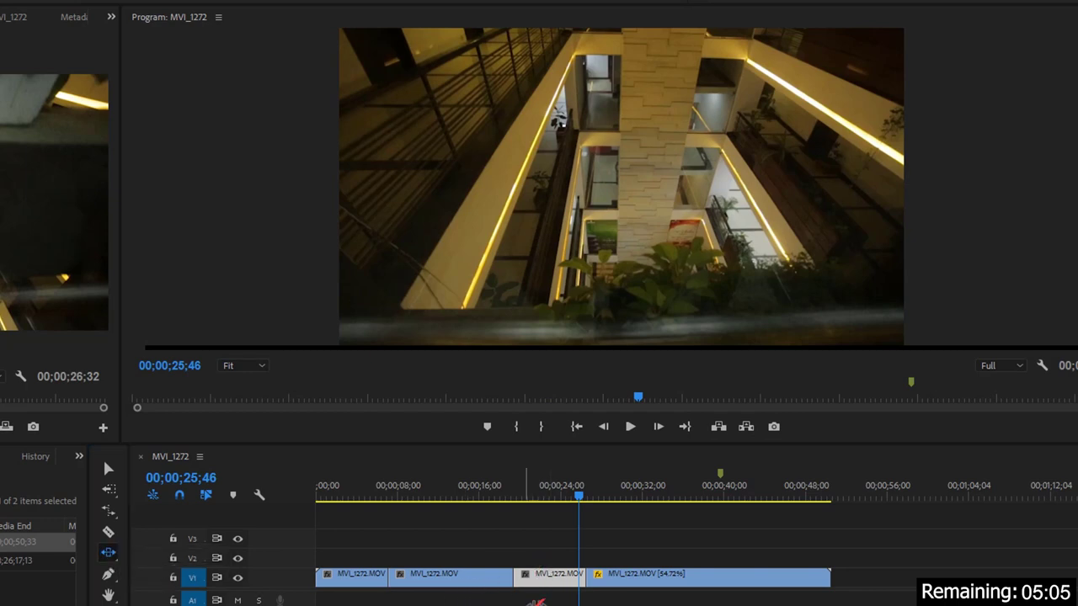
mouse_move(557, 587)
left_mouse_down()
mouse_move(730, 590)
mouse_move(579, 600)
left_mouse_up()
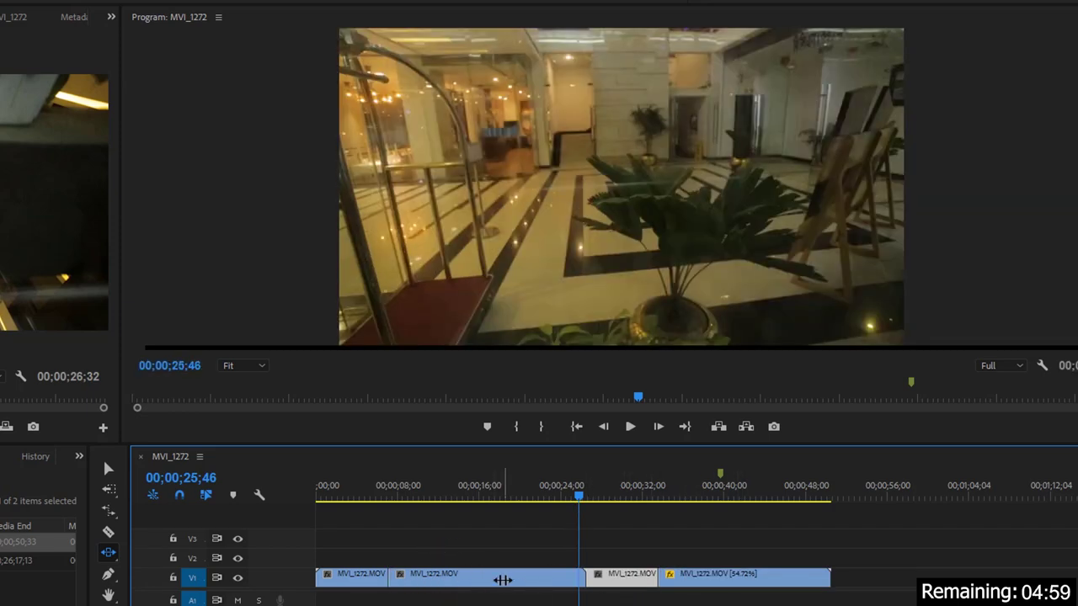
mouse_move(673, 581)
left_mouse_down()
mouse_move(572, 584)
mouse_move(595, 587)
left_mouse_up()
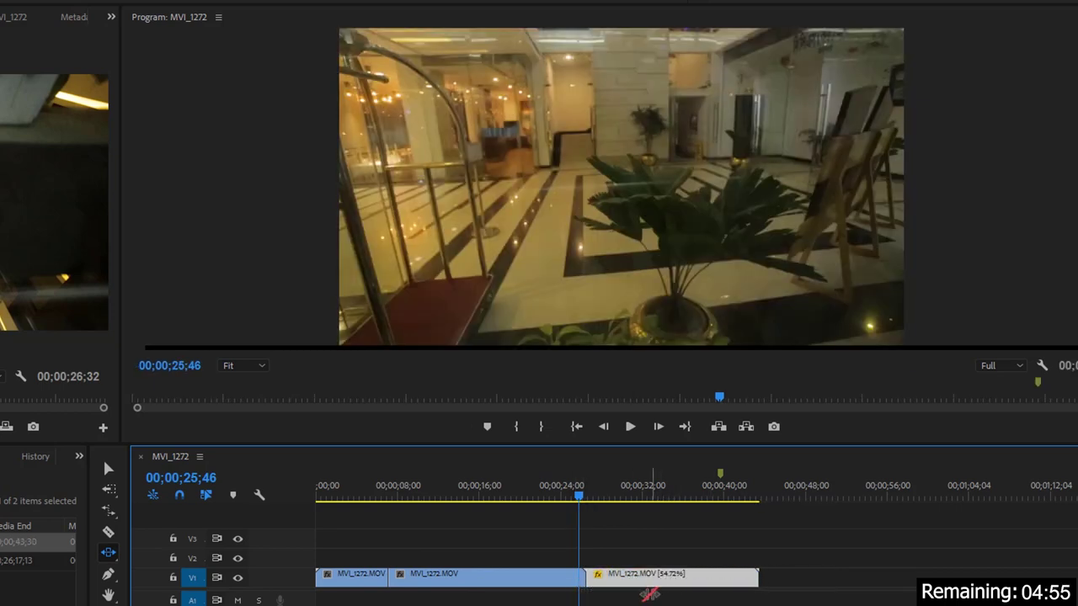
key("ctrl+z")
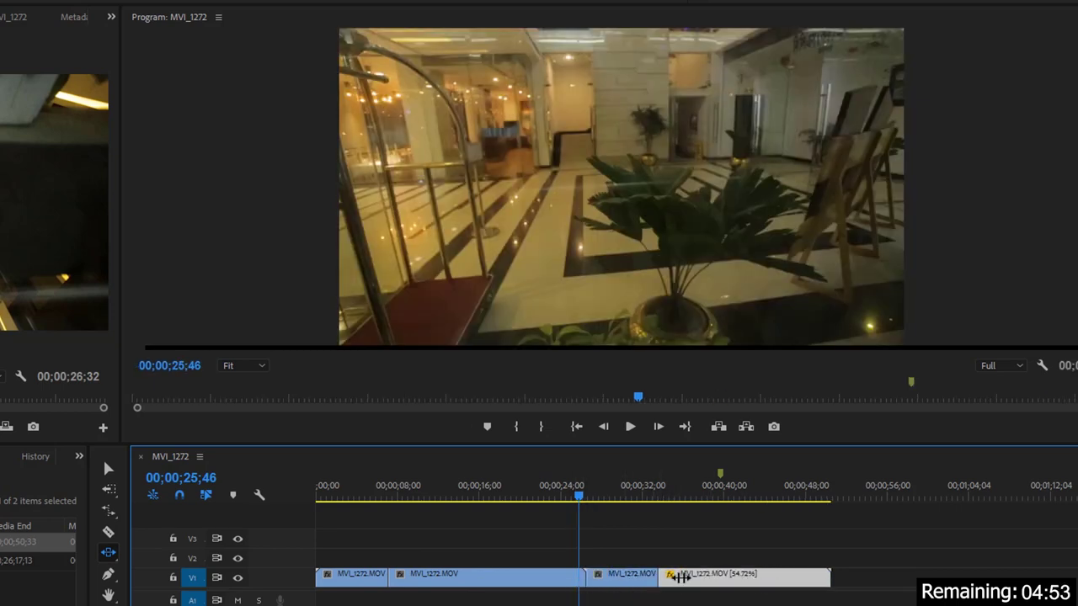
left_click_drag(716, 575, 961, 563)
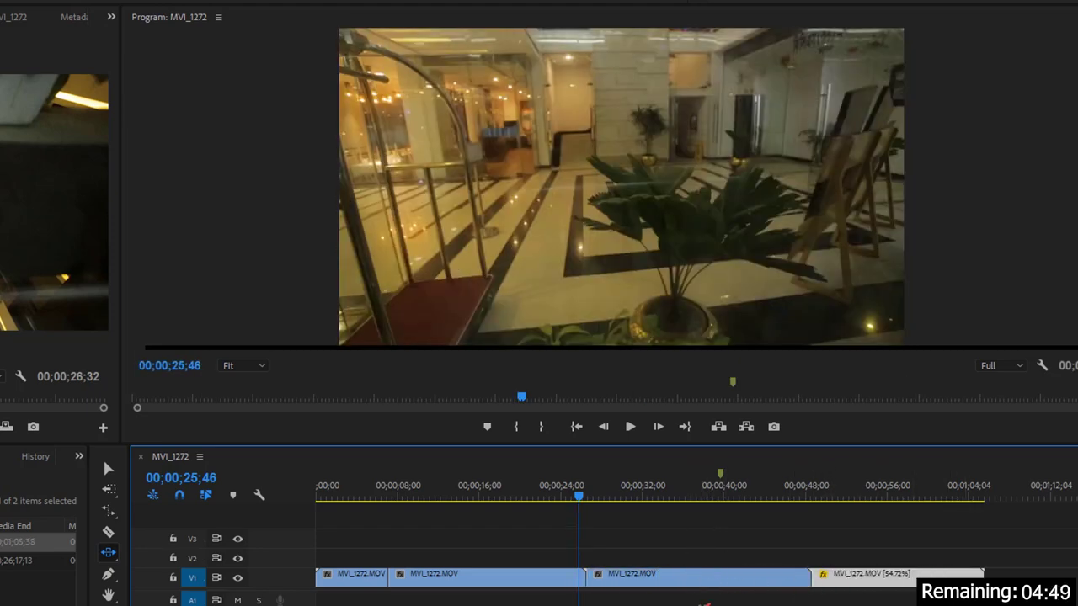
- Slip the footage inside the last and middle clips, the middle one by about ten seconds
left_click(722, 578)
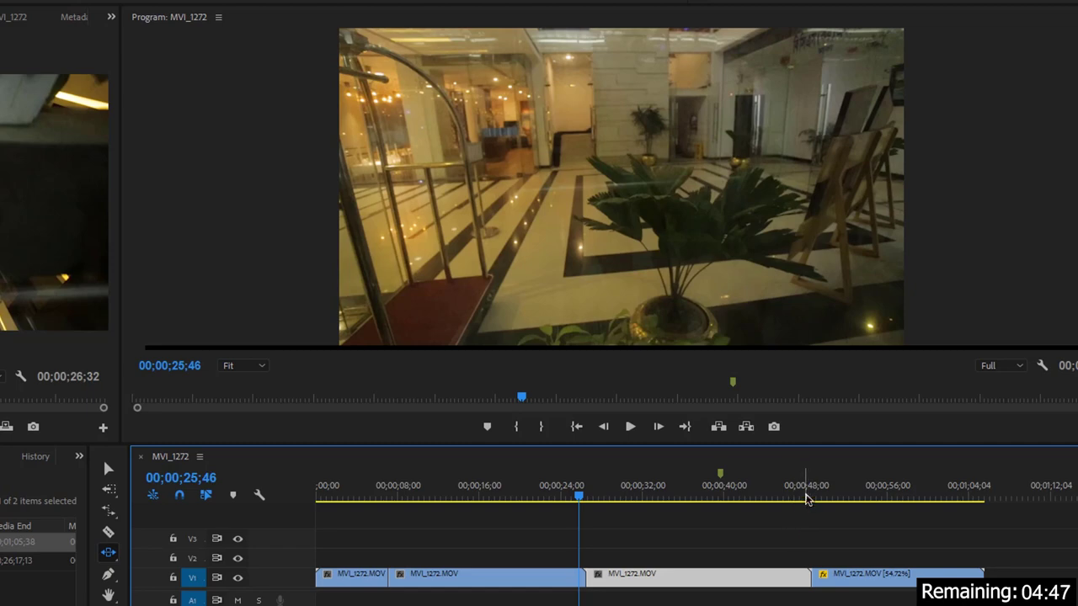
left_click_drag(803, 497, 810, 498)
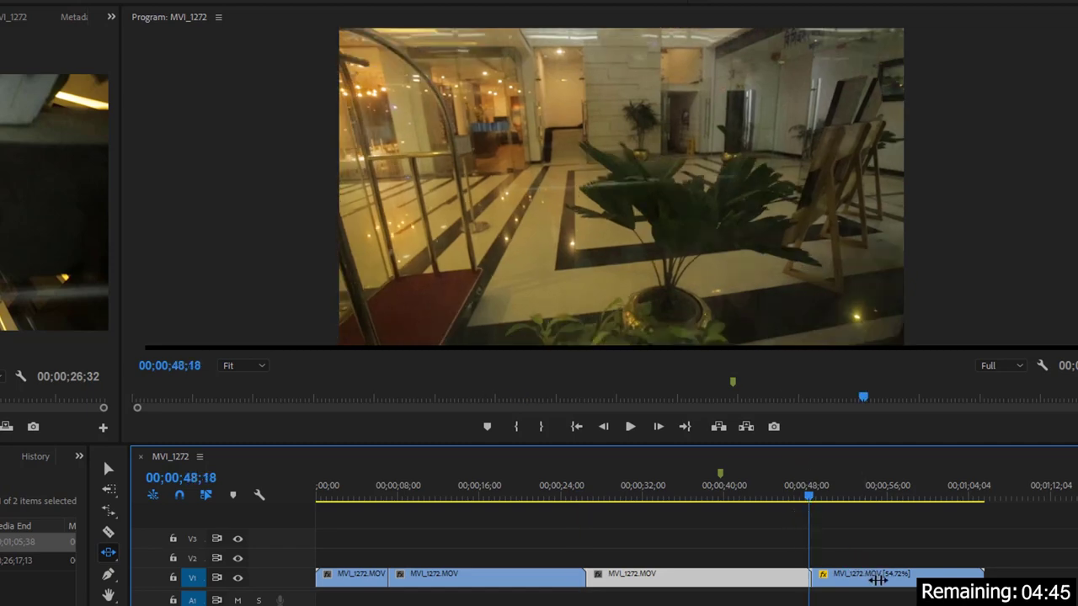
mouse_move(882, 580)
left_mouse_down()
mouse_move(982, 575)
mouse_move(897, 581)
left_mouse_up()
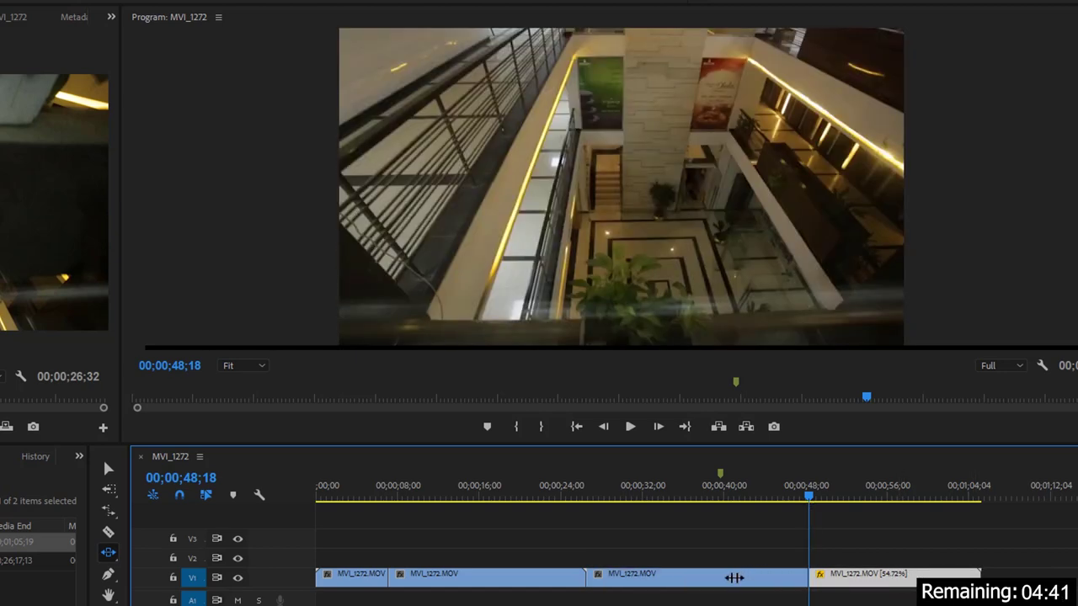
left_click_drag(757, 579, 631, 588)
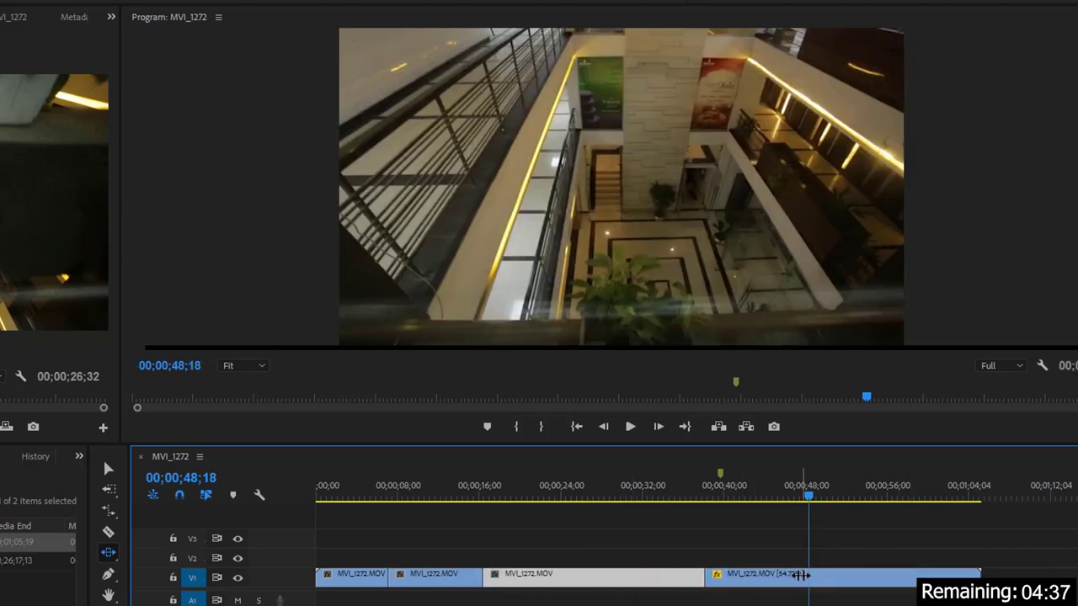
- At 00;00;16;47, trim the third clip's edit point and slip it to different footage
left_click(707, 497)
left_click_drag(707, 499, 464, 503)
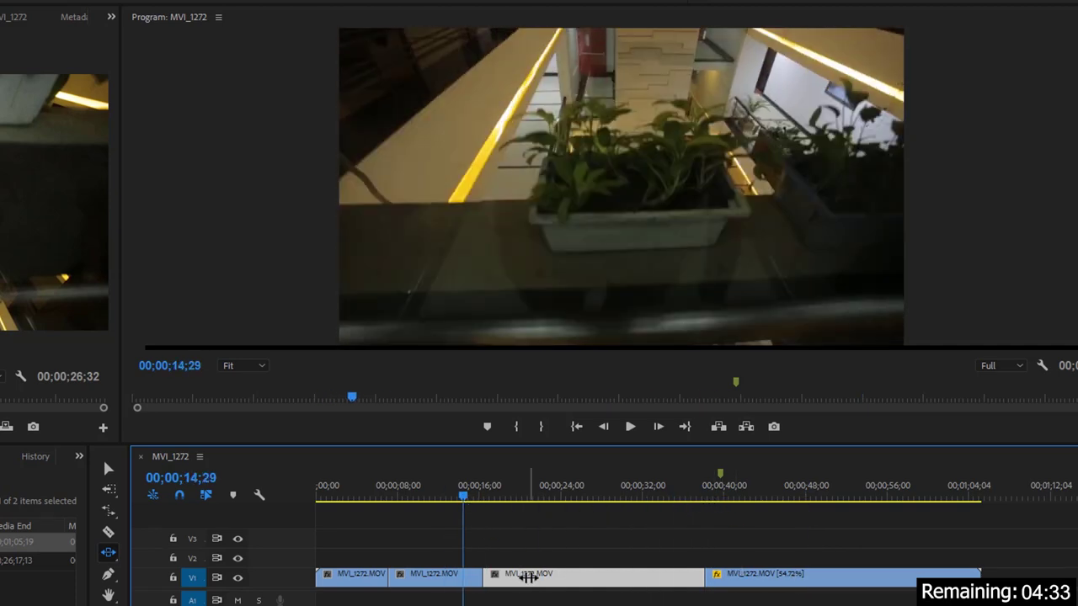
left_click(487, 498)
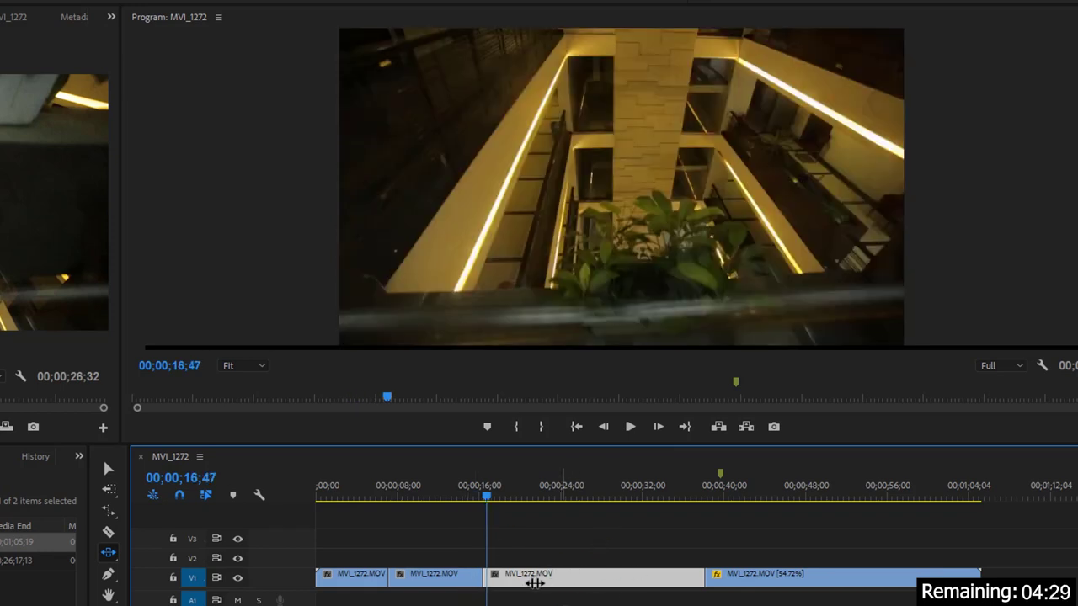
left_click_drag(531, 580, 511, 579)
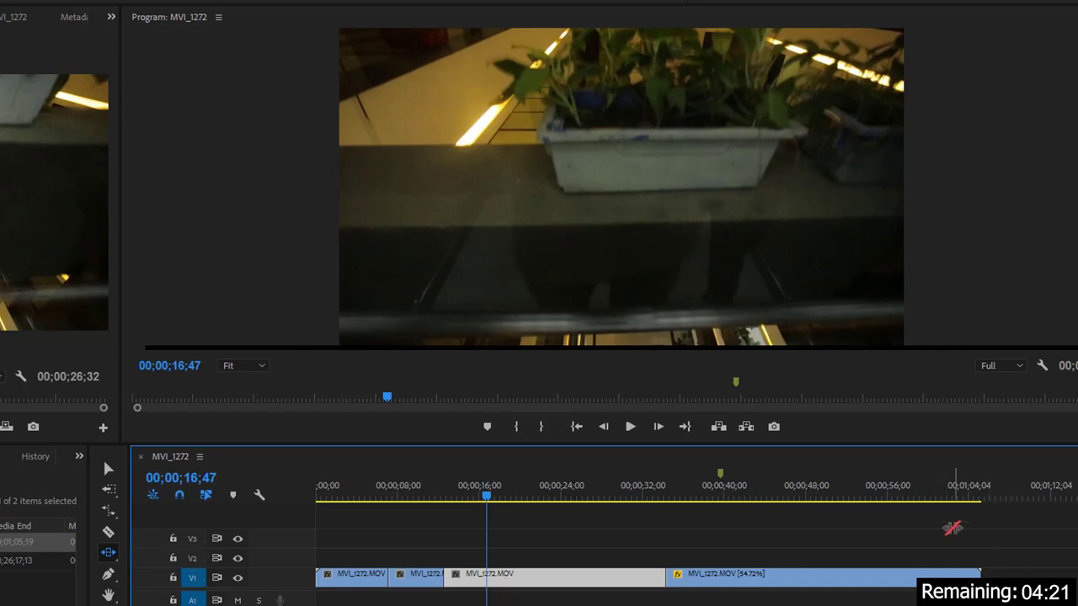
mouse_move(563, 581)
left_mouse_down()
mouse_move(488, 592)
mouse_move(650, 596)
mouse_move(683, 569)
left_mouse_up()
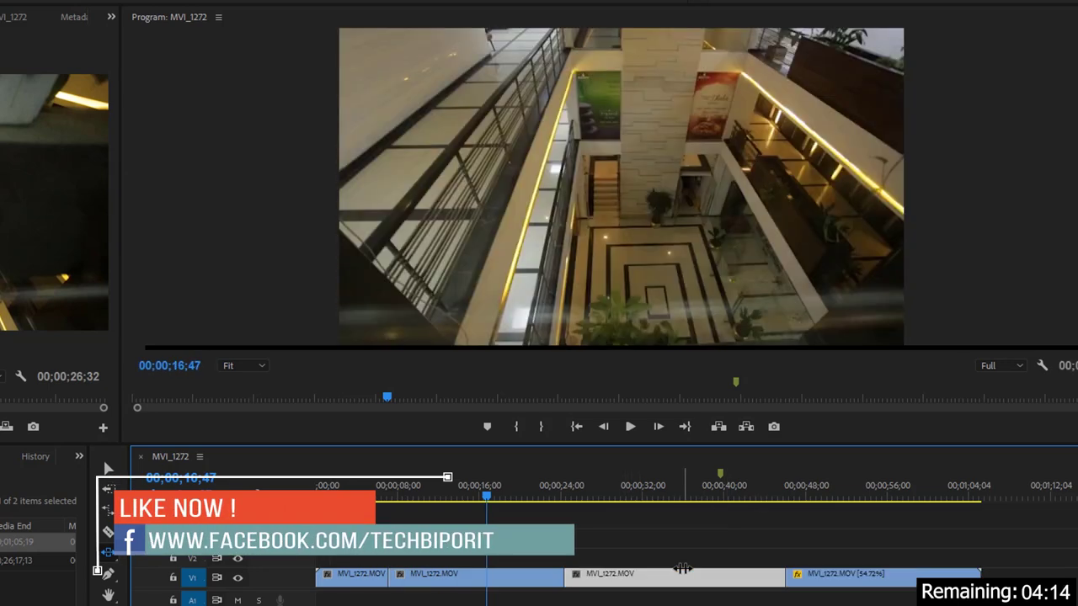
- Draw a closed six-corner red Pen shape over the upper part of the atrium footage
left_click(110, 578)
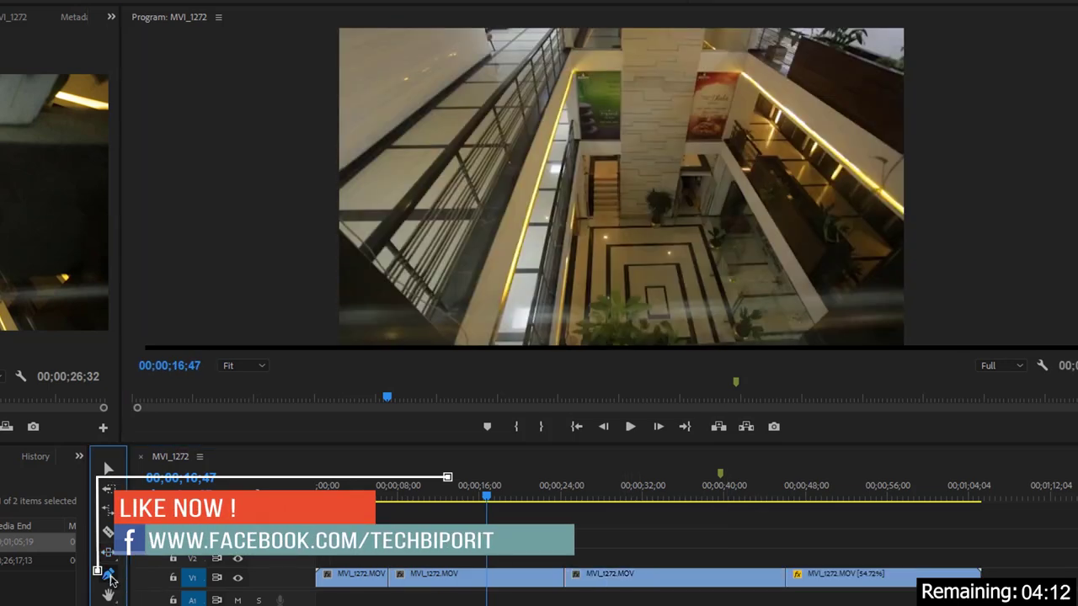
left_click(442, 250)
left_click(466, 128)
left_click(599, 105)
left_click(703, 153)
left_click(715, 242)
left_click(614, 318)
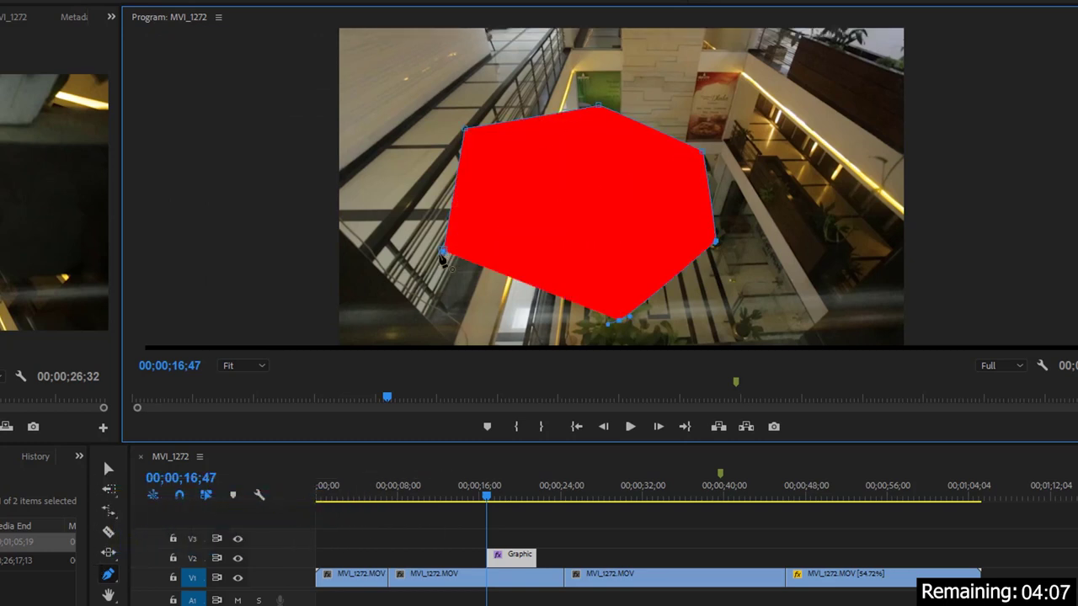
left_click(444, 251)
left_click(574, 543)
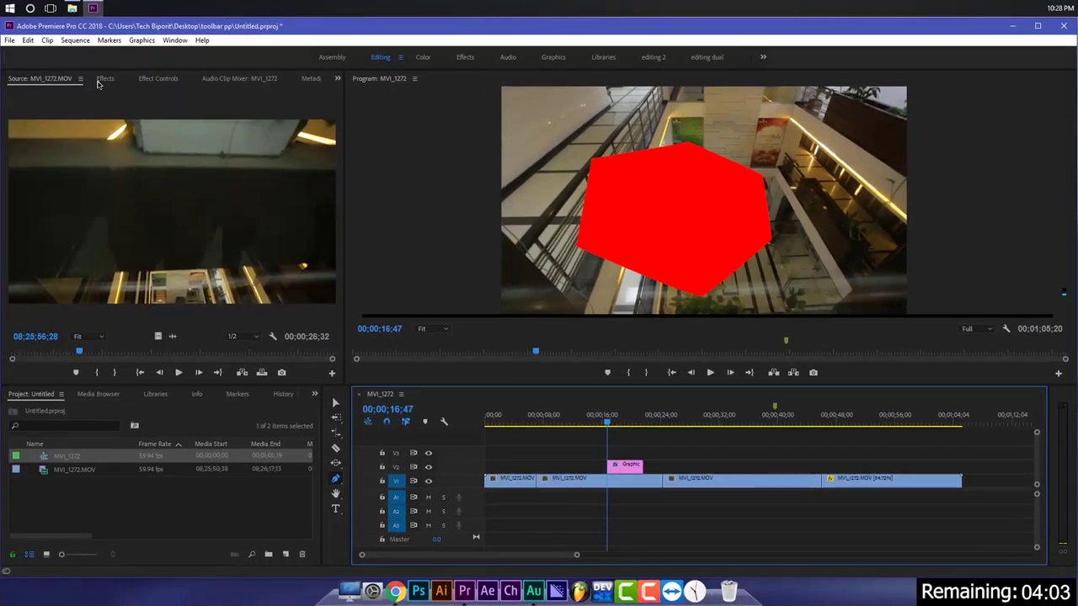
- Show Effect Controls, inspect the Graphic clip's shape and transform properties, then select the V1 clip
left_click(104, 78)
left_click(154, 78)
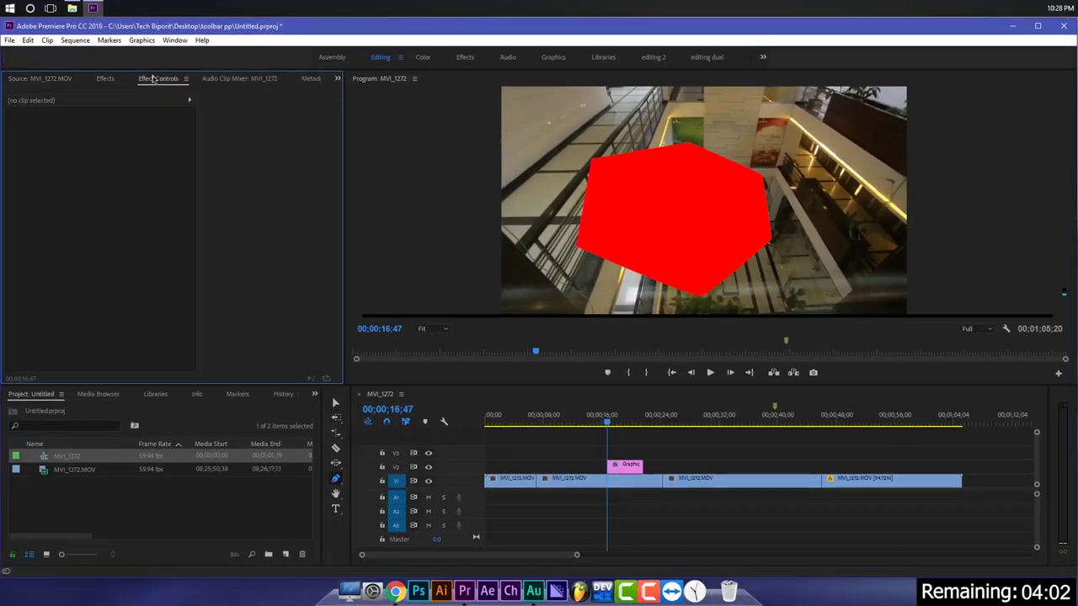
left_click(635, 474)
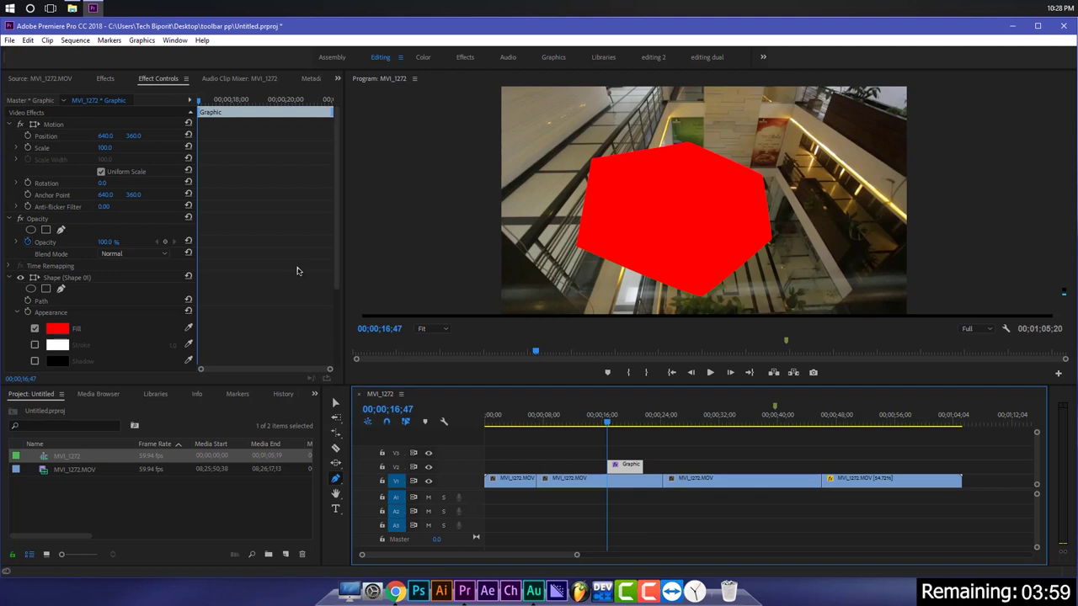
scroll(296, 271, "down", 3)
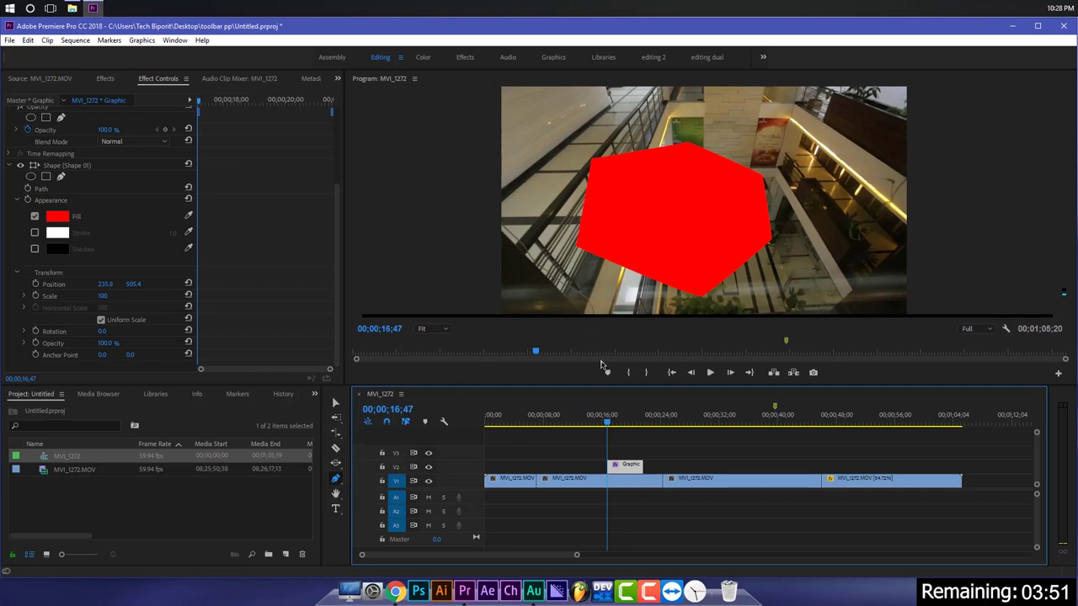
left_click(624, 487)
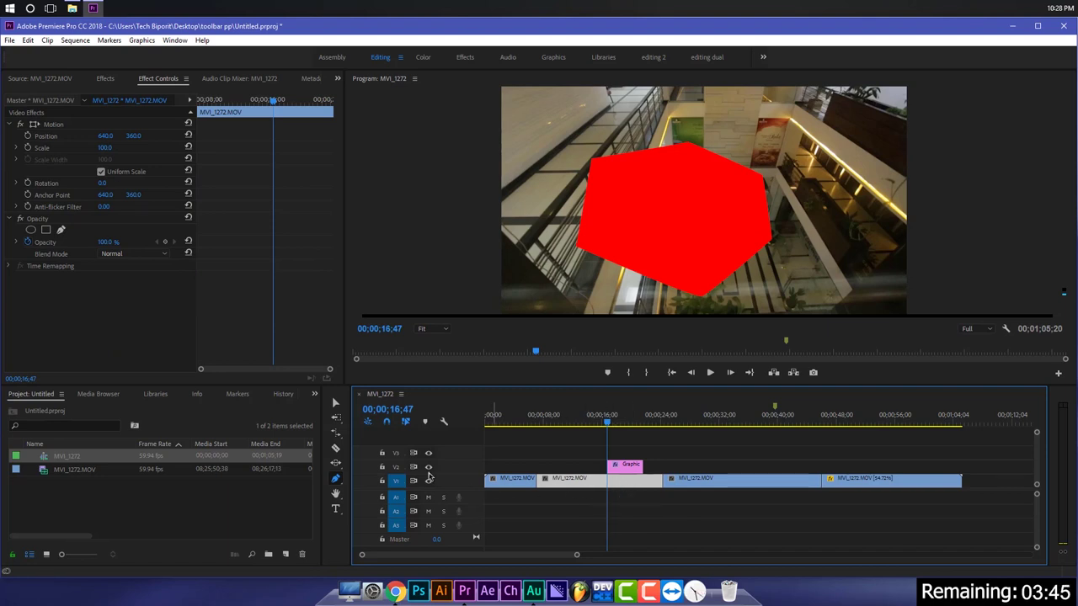
- Enlarge the V1 track and turn on Show Clip Keyframes > Opacity > Opacity
scroll(444, 482, "down", 5)
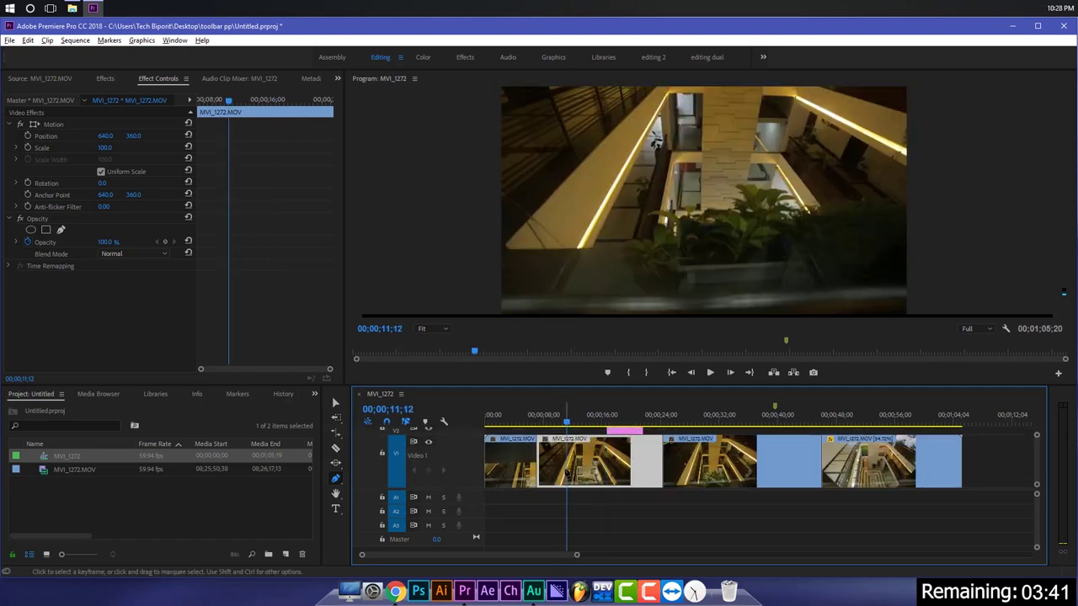
right_click(566, 474)
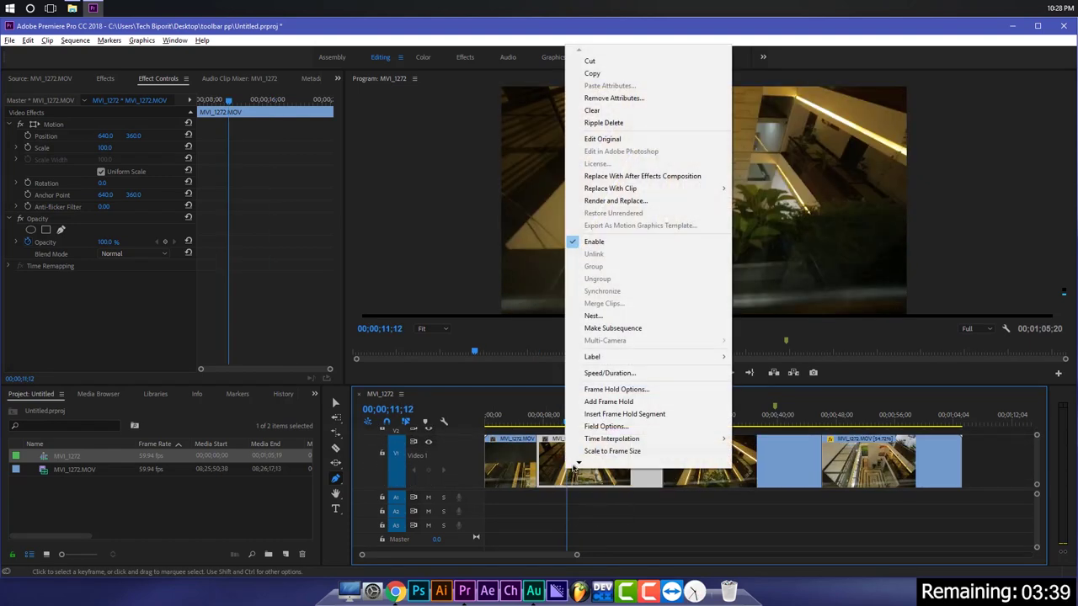
mouse_move(577, 464)
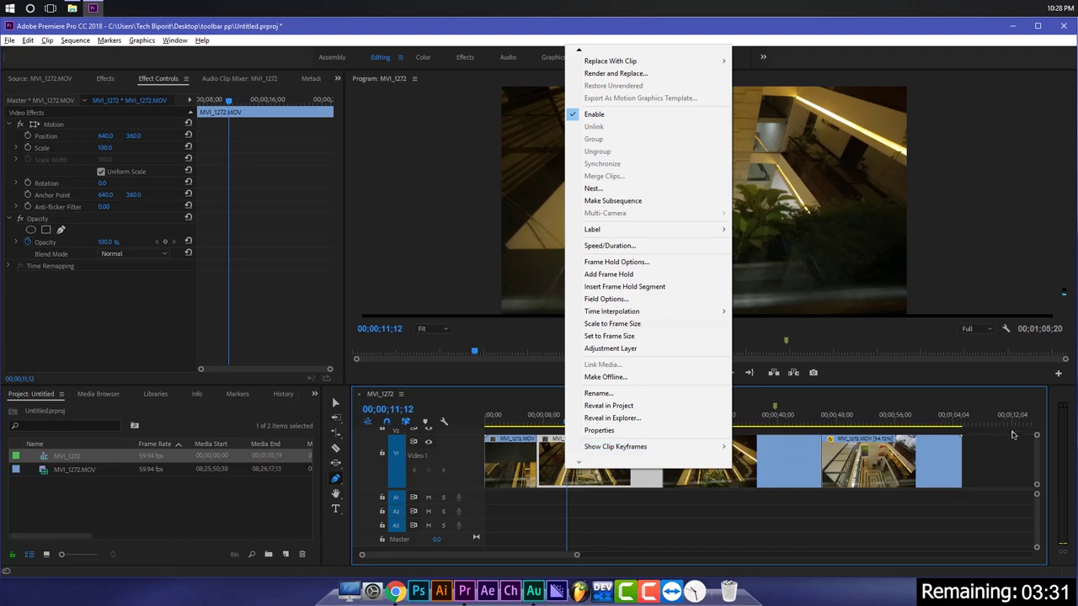
mouse_move(622, 447)
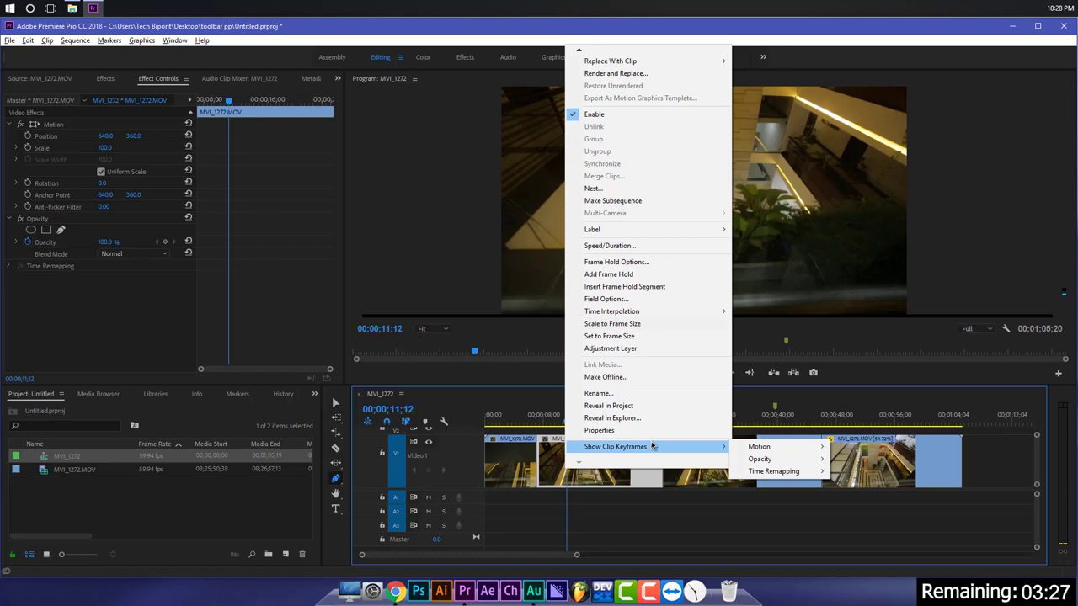
mouse_move(768, 460)
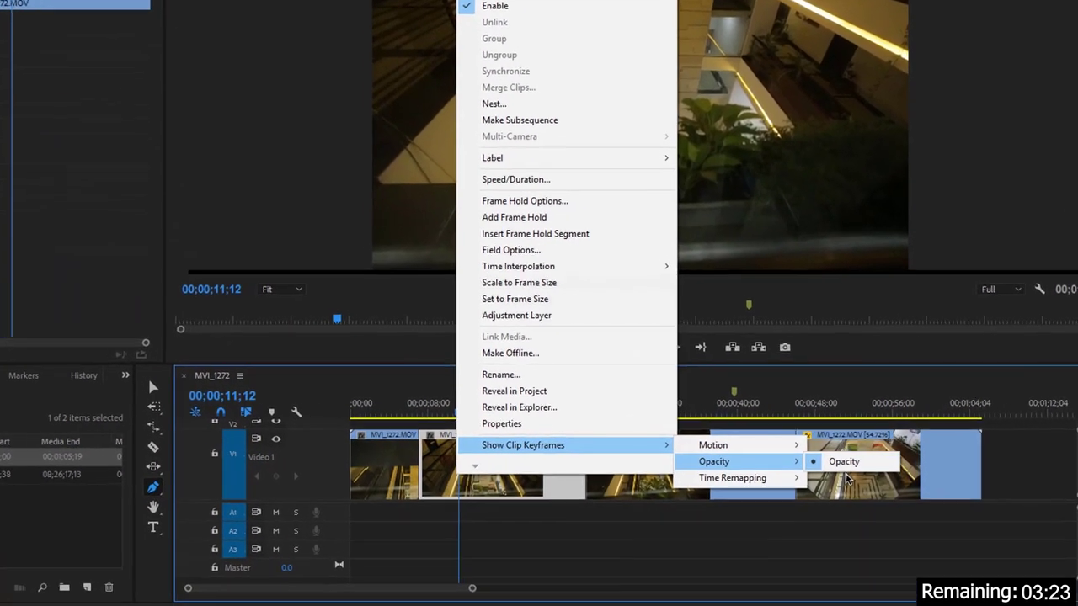
left_click(857, 458)
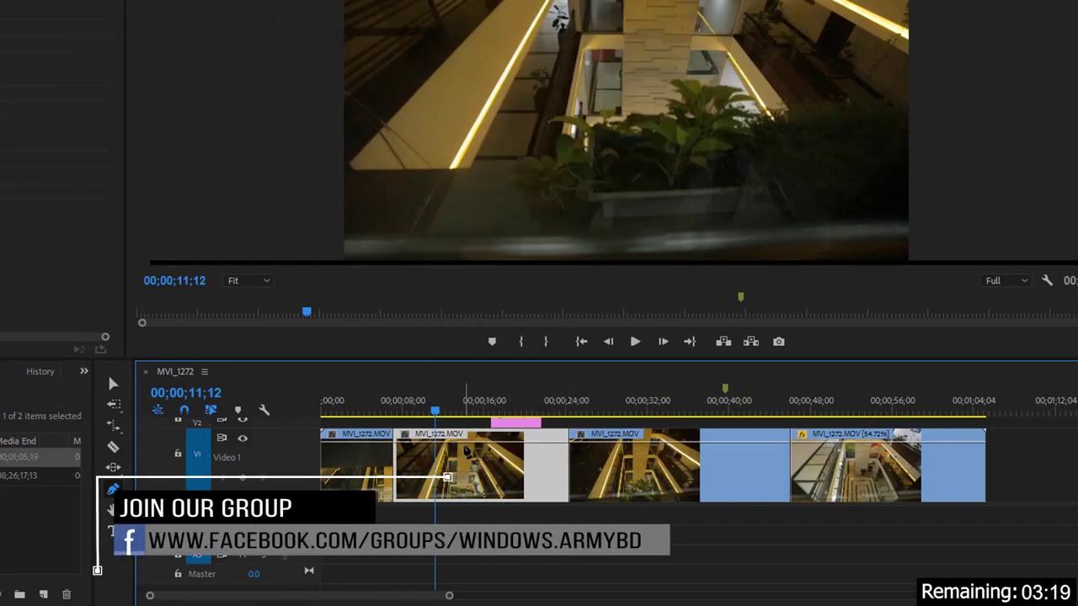
- Add several opacity keyframes along the second V1 clip's rubber band
left_click(465, 442)
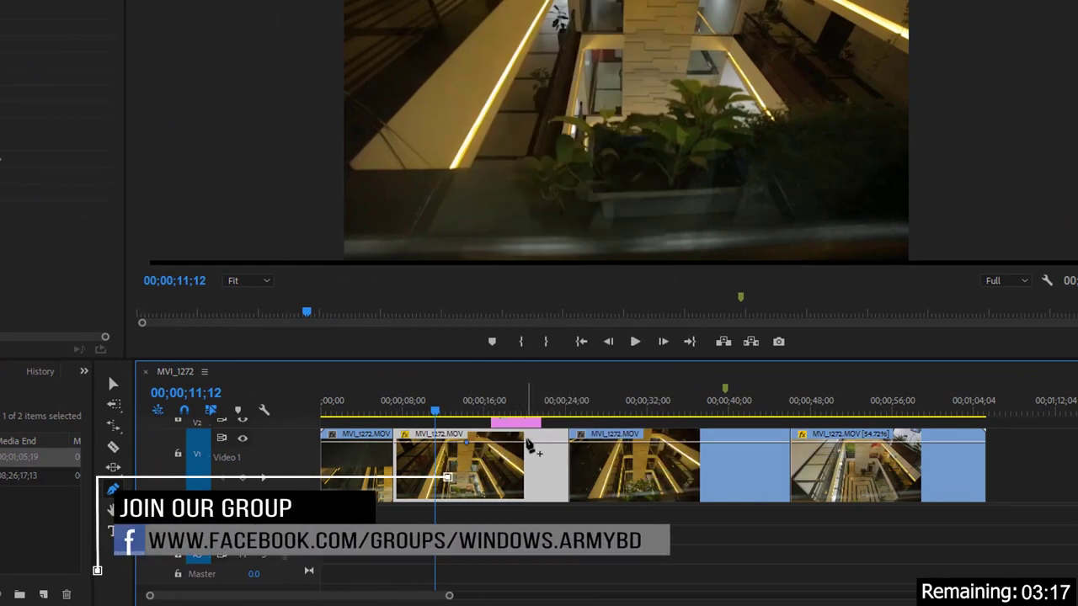
left_click(531, 442)
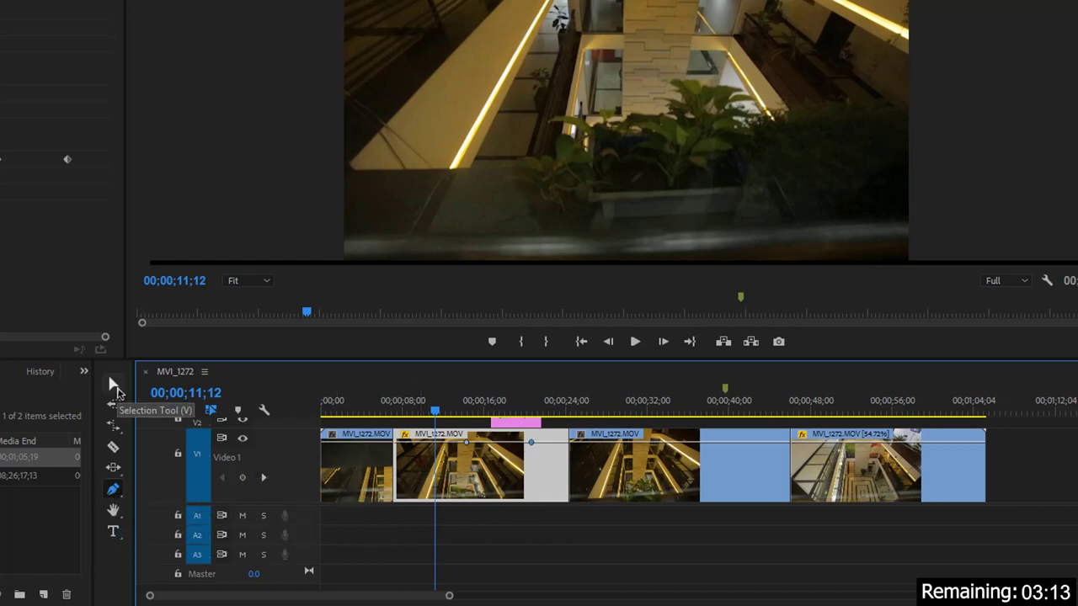
left_click(114, 386)
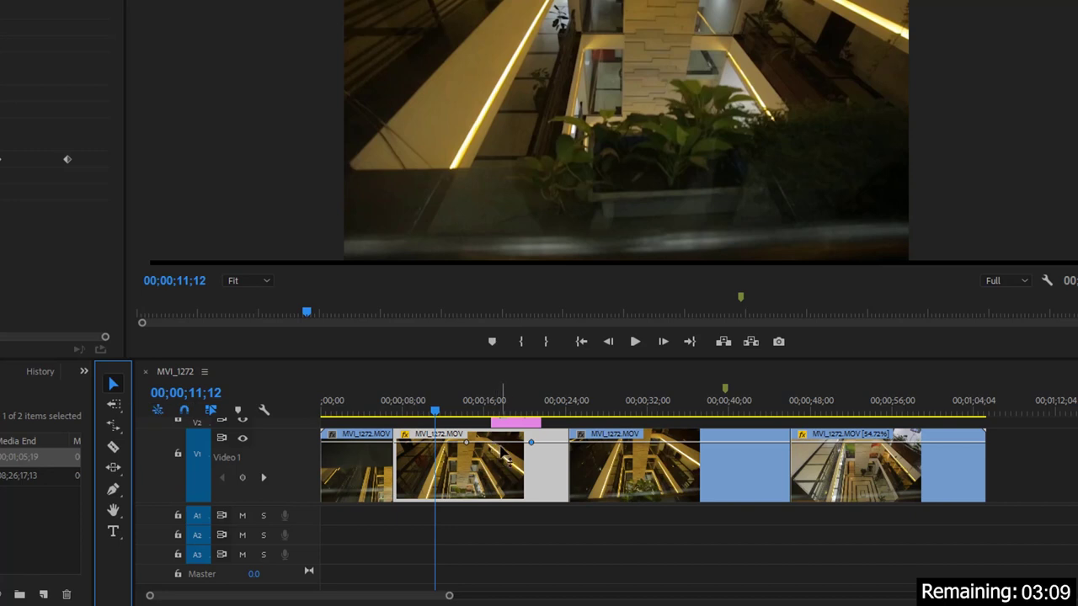
left_click(503, 442, "ctrl")
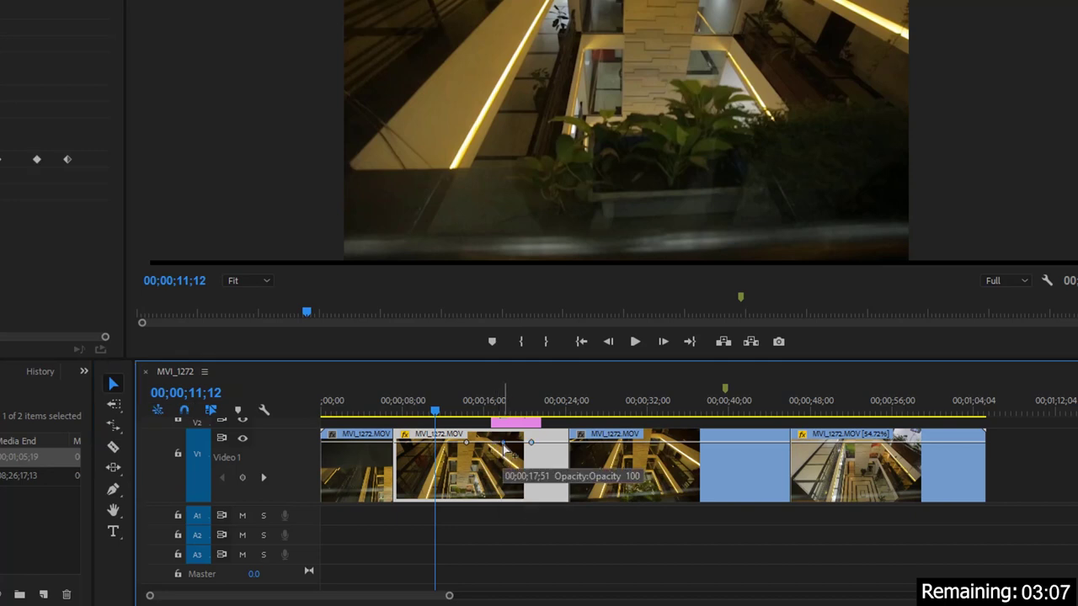
left_click(114, 491)
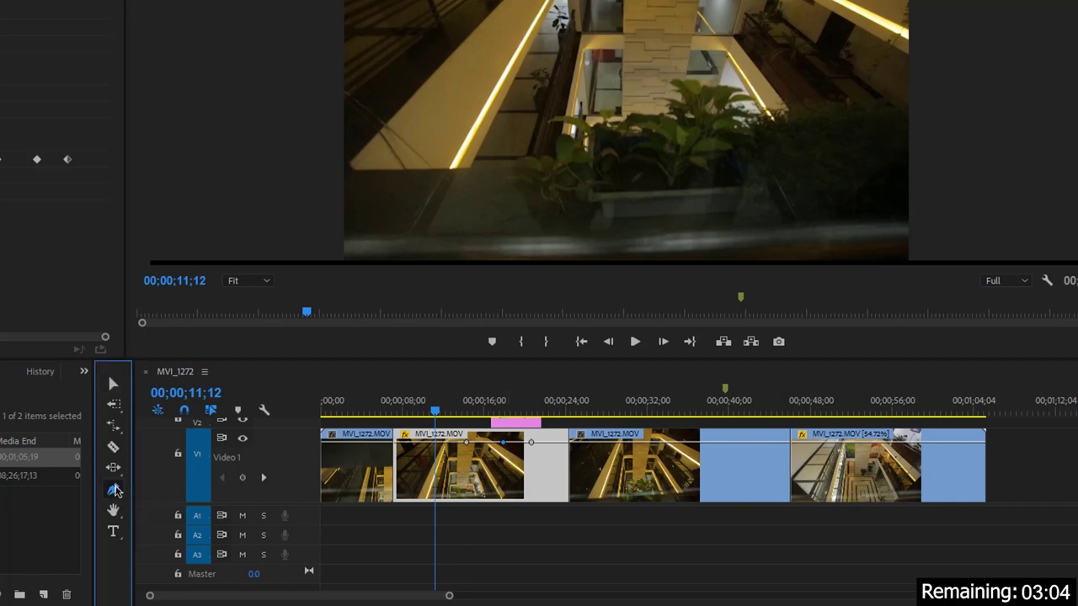
left_click(422, 442)
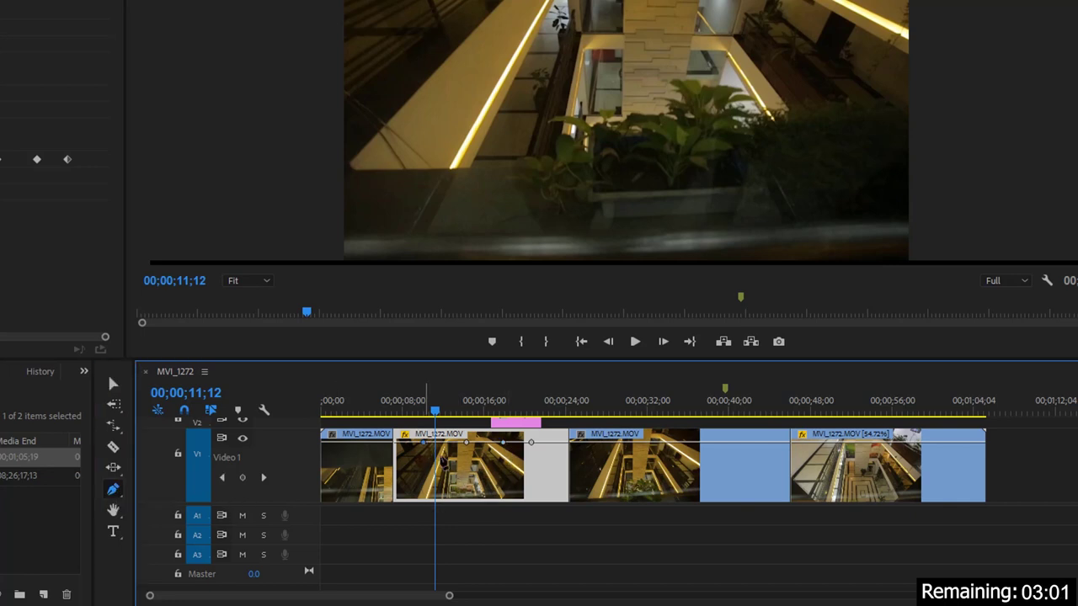
- Lower the end keyframe into a fade-out and preview it between 00;00;18;42 and 00;00;22;32
left_click_drag(532, 443, 568, 500)
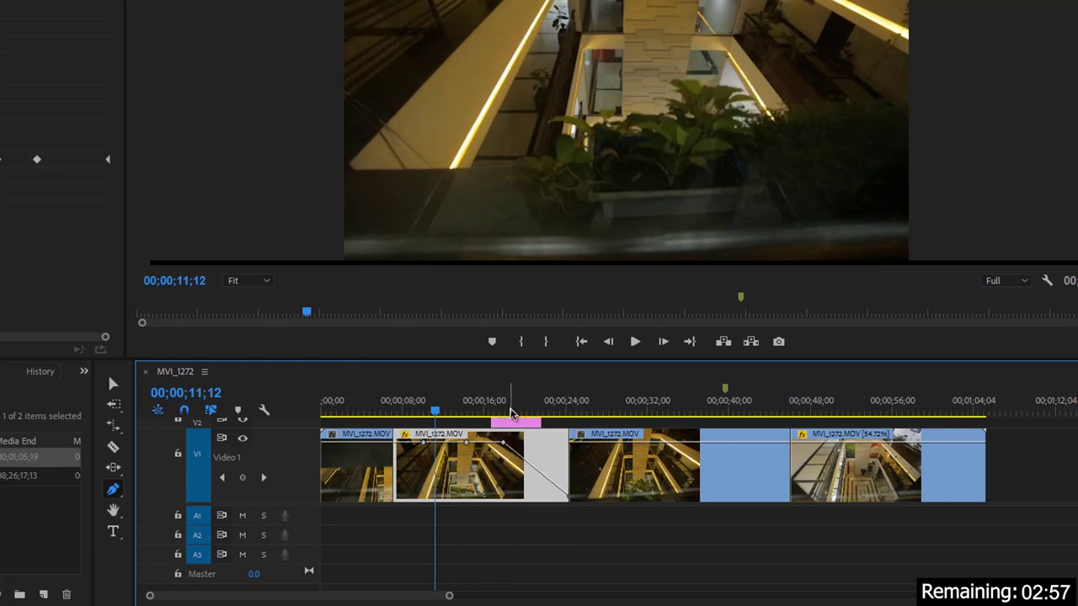
left_click(512, 411)
left_click_drag(520, 414, 555, 423)
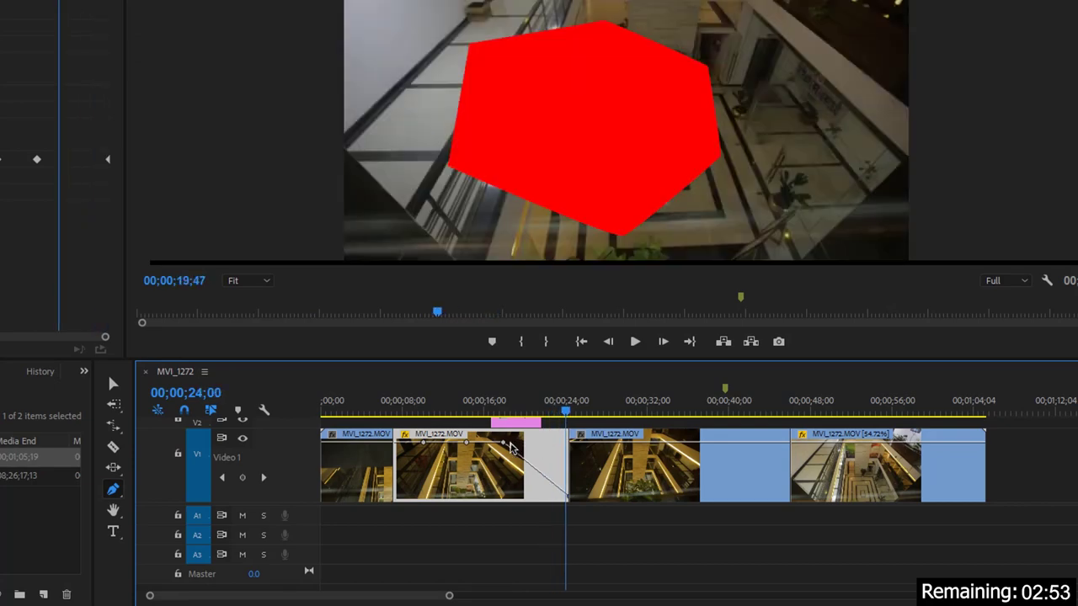
left_click_drag(555, 424, 489, 454)
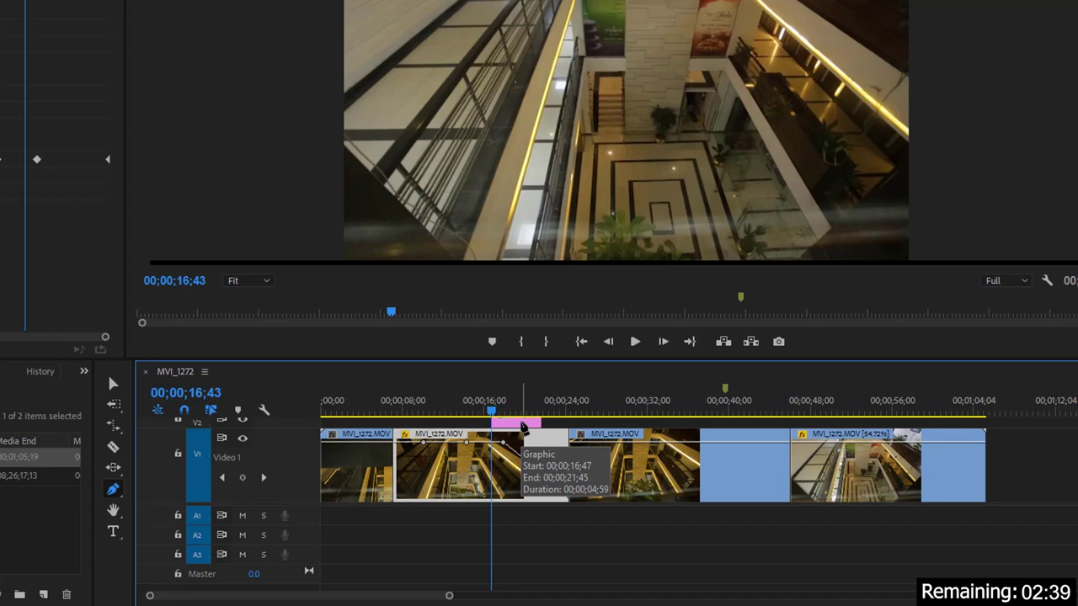
- Draw a closed five-corner red Pen shape across the upper right of the frame
left_click(587, 79)
left_click(663, 56)
left_click(824, 115)
left_click(690, 231)
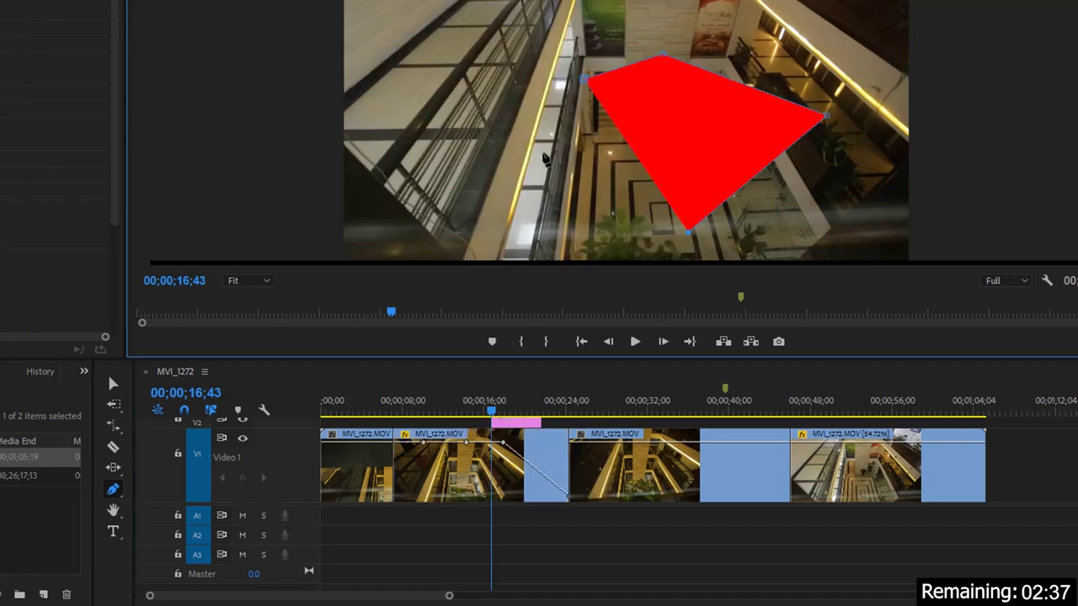
left_click(544, 156)
left_click(588, 82)
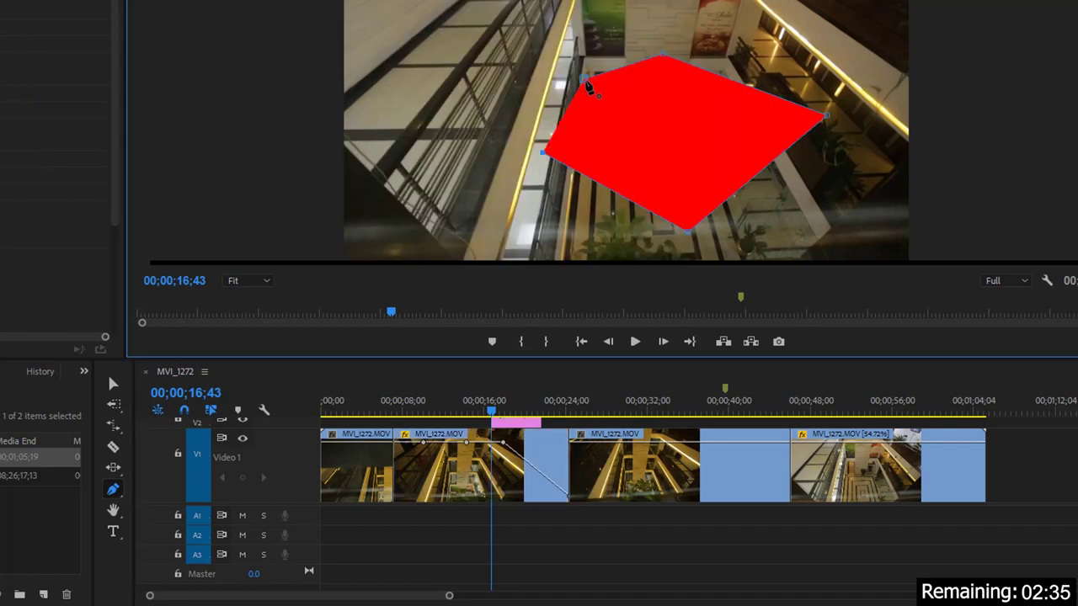
left_click(115, 491)
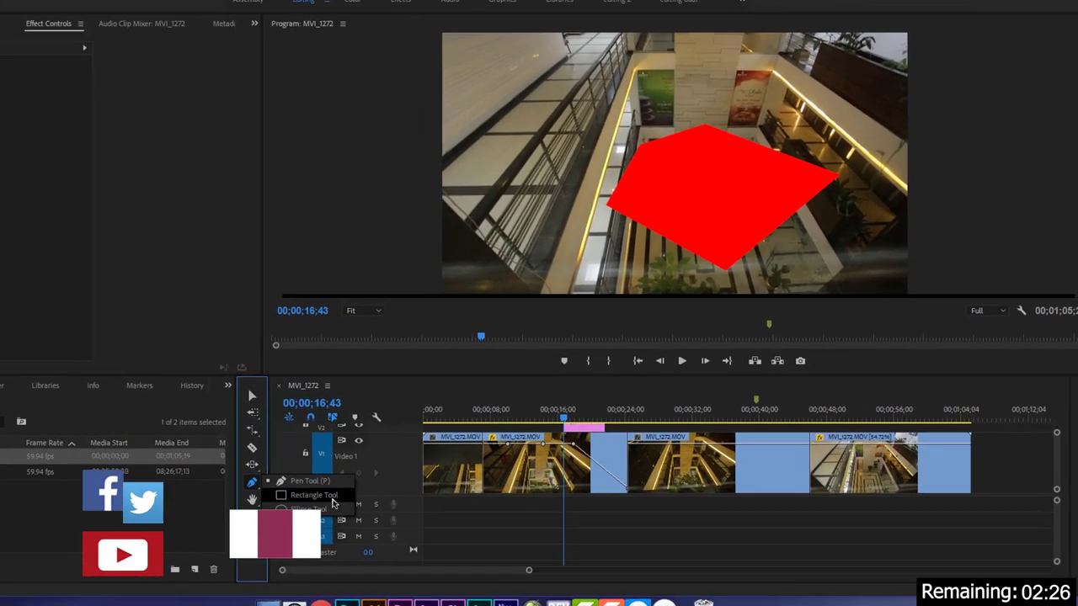
- Draw a tall rectangle on the left and an enlarged ellipse circle at the upper right
left_click(202, 505)
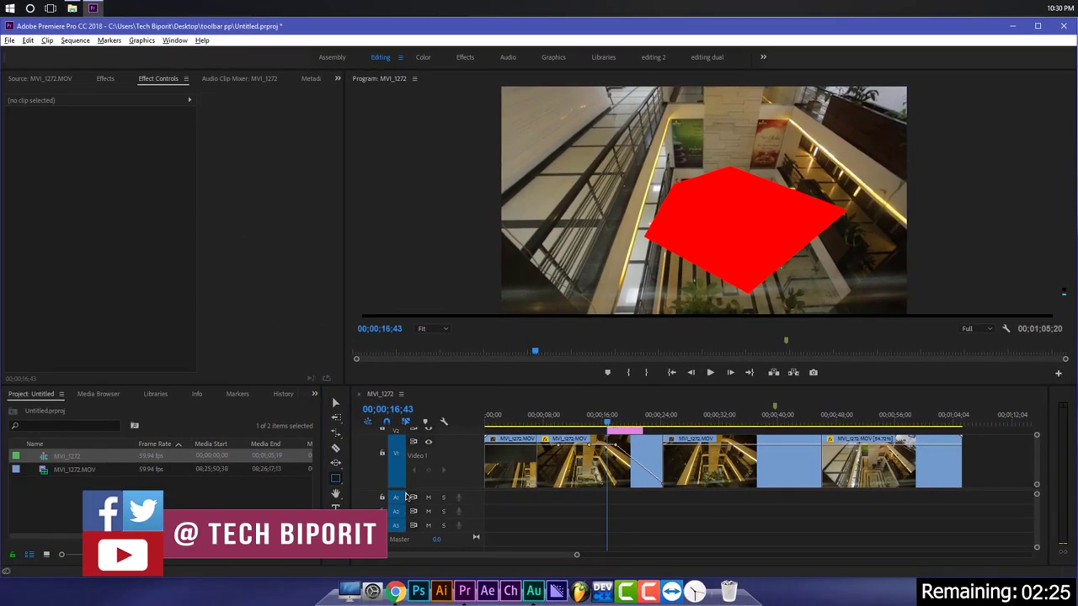
left_click_drag(525, 113, 618, 281)
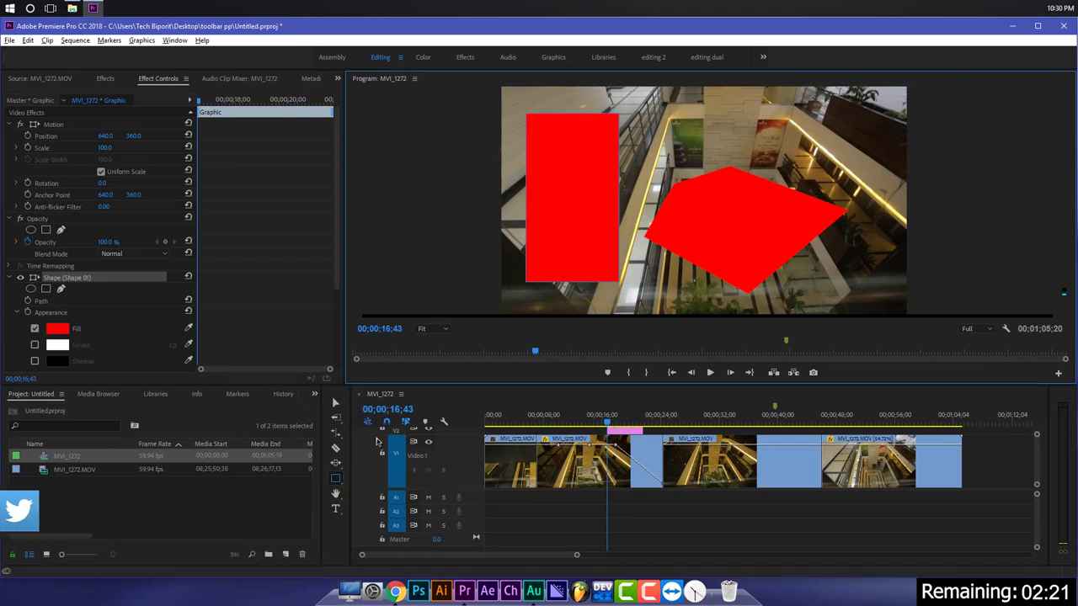
left_click(336, 479)
left_click(383, 502)
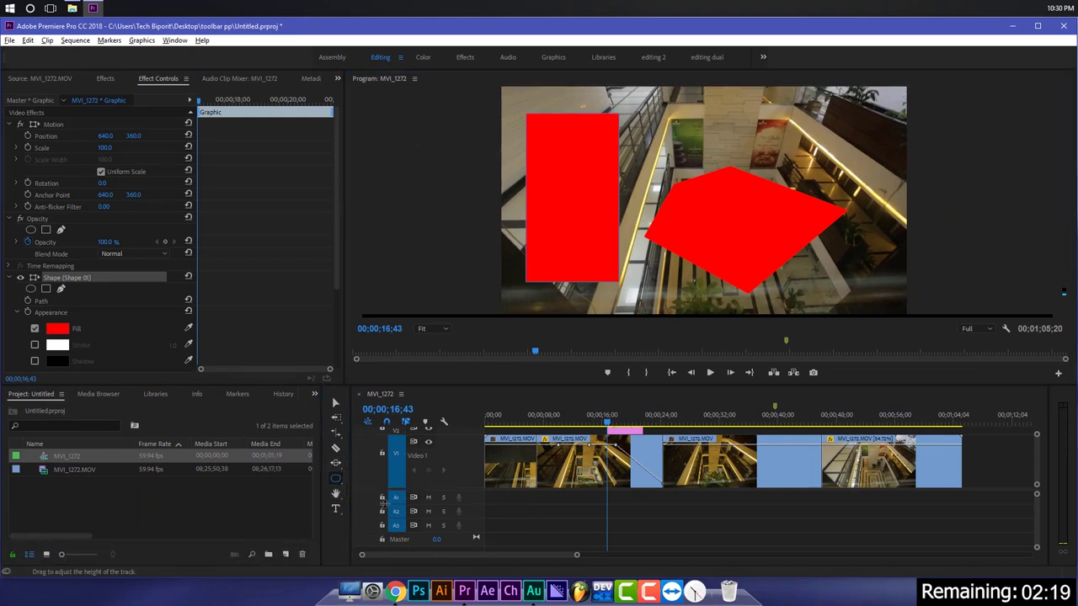
mouse_move(892, 109)
left_mouse_down()
mouse_move(730, 259)
mouse_move(803, 153)
left_mouse_up()
left_click_drag(761, 234, 761, 229)
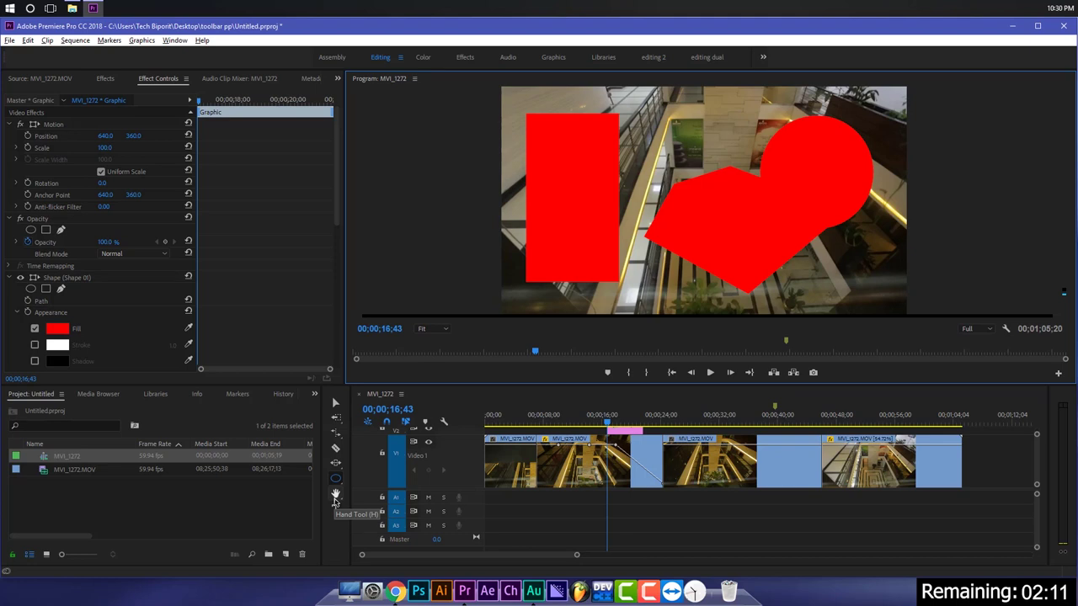
- Pan the timeline with the Hand tool, deselect all clips, and switch to the Type tool
left_click(335, 503)
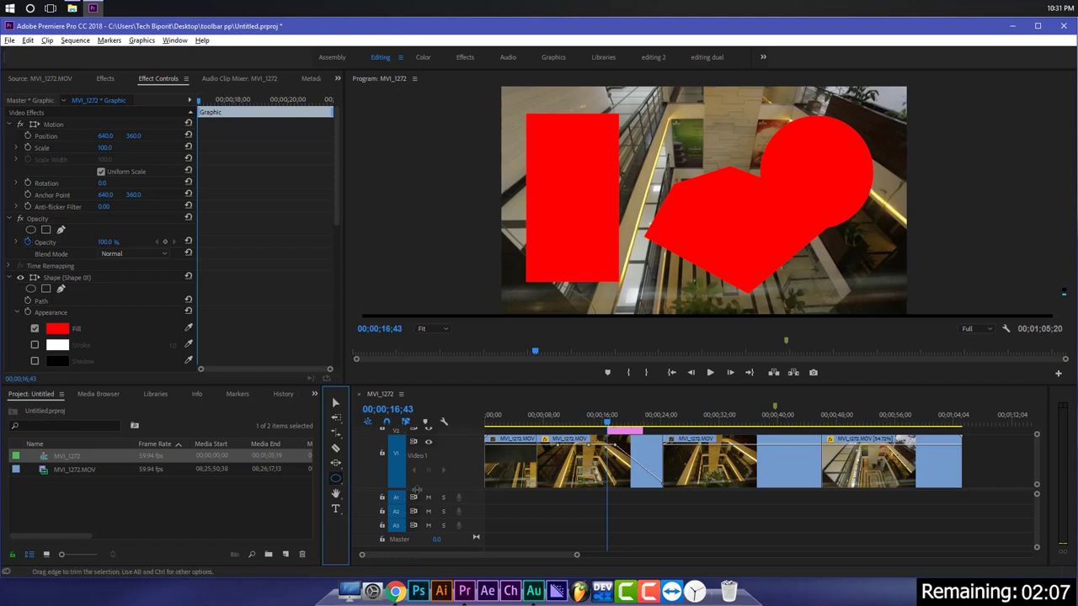
left_click(336, 497)
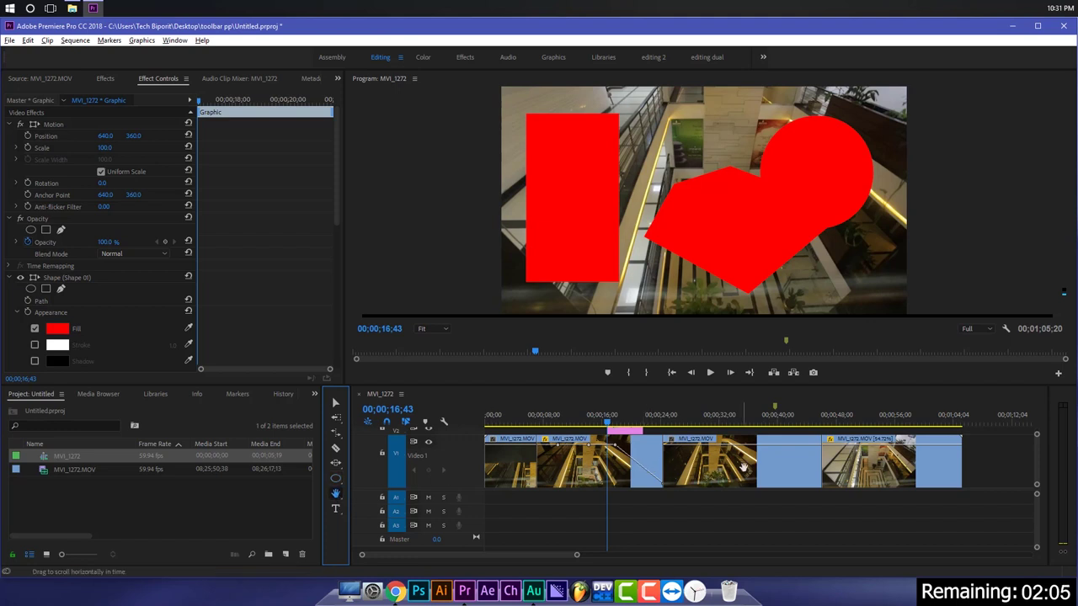
mouse_move(854, 467)
left_mouse_down()
mouse_move(567, 488)
mouse_move(576, 478)
mouse_move(780, 478)
left_mouse_up()
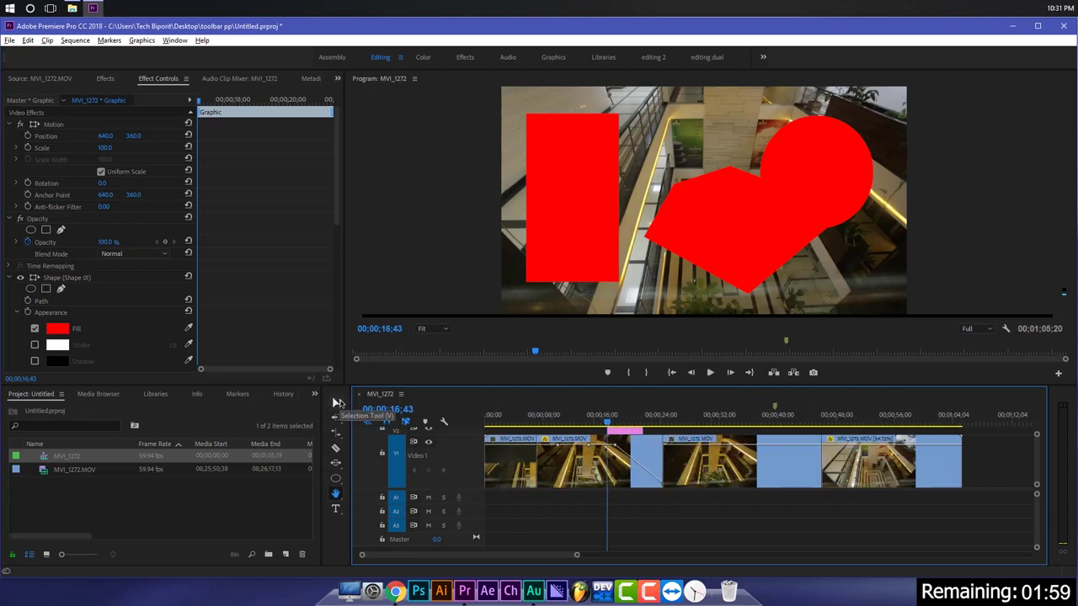
left_click(337, 403)
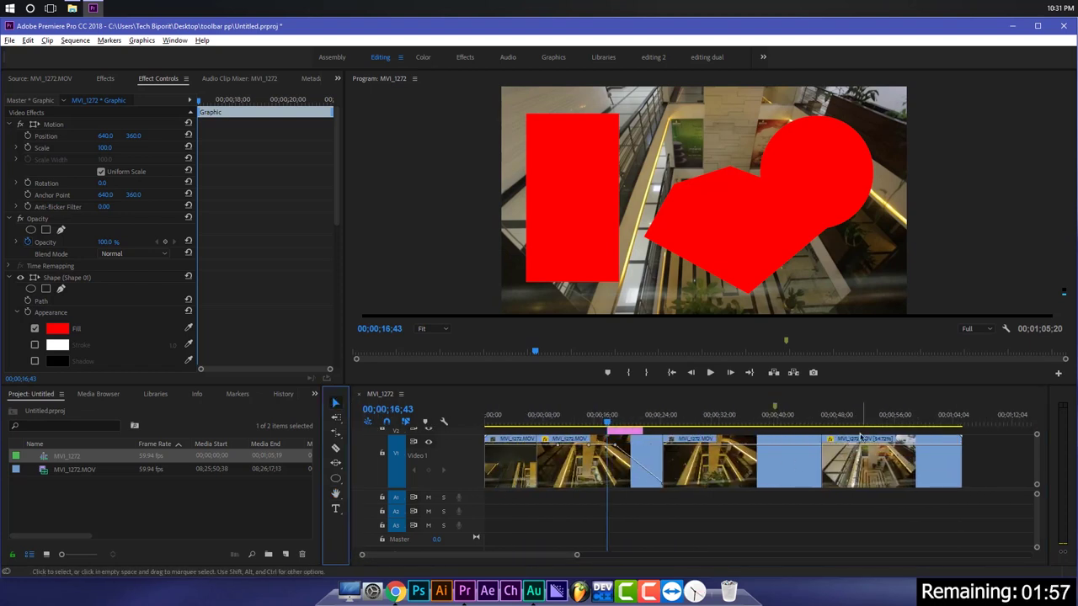
mouse_move(889, 506)
left_mouse_down()
mouse_move(711, 514)
mouse_move(752, 486)
left_mouse_up()
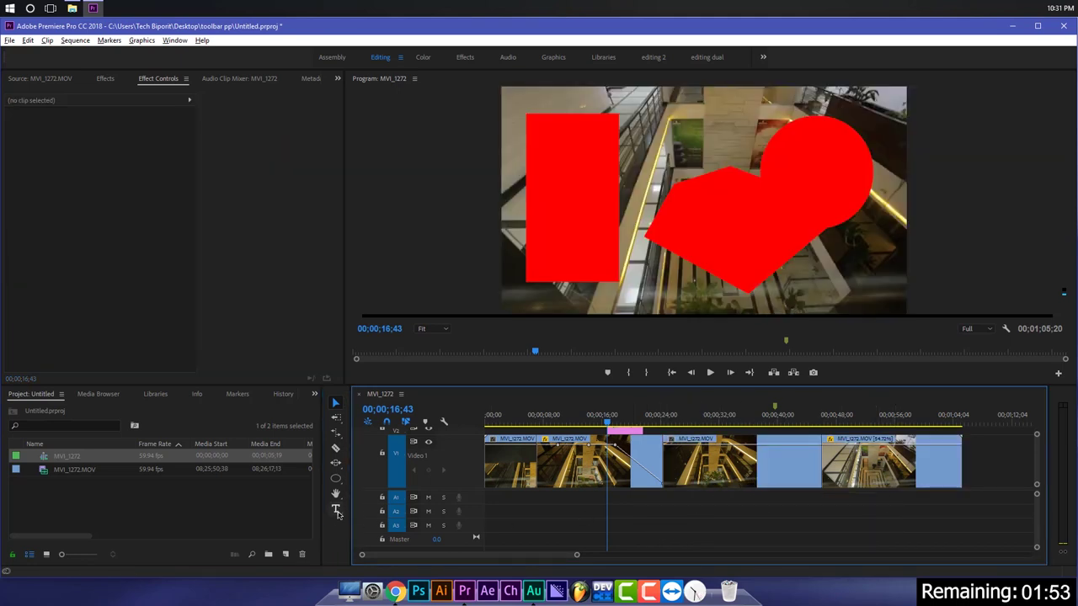
left_click(335, 493)
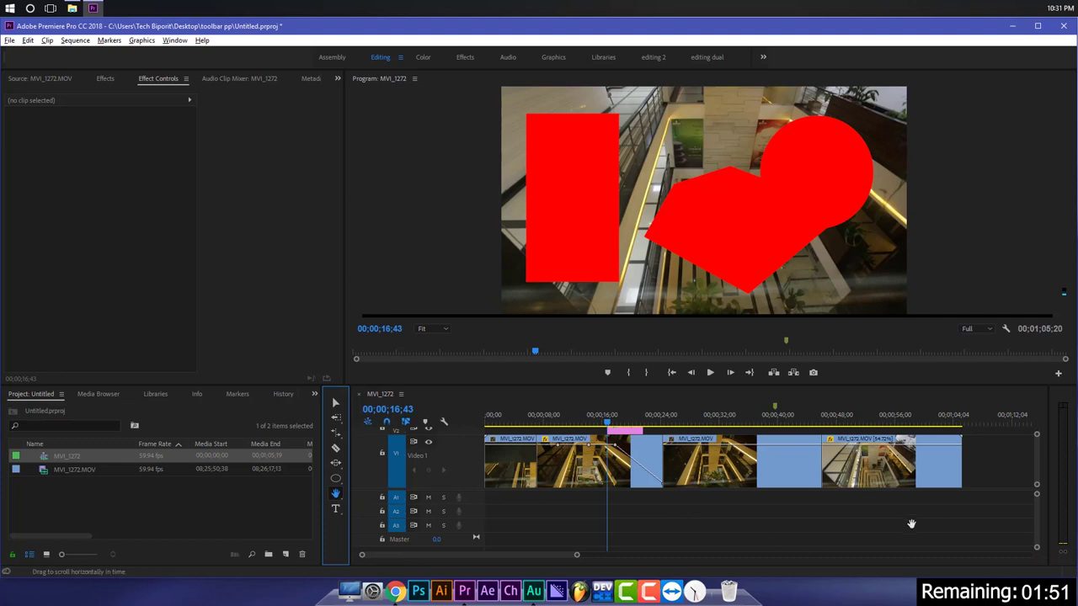
mouse_move(912, 519)
left_mouse_down()
mouse_move(601, 512)
mouse_move(707, 523)
left_mouse_up()
left_click_drag(904, 525, 927, 524)
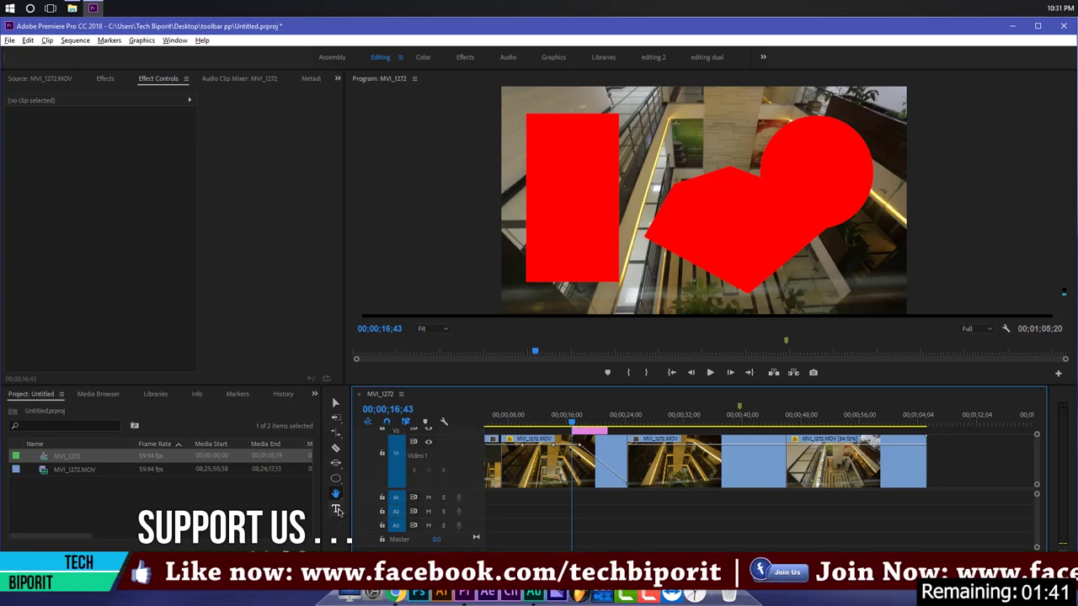
left_click(336, 511)
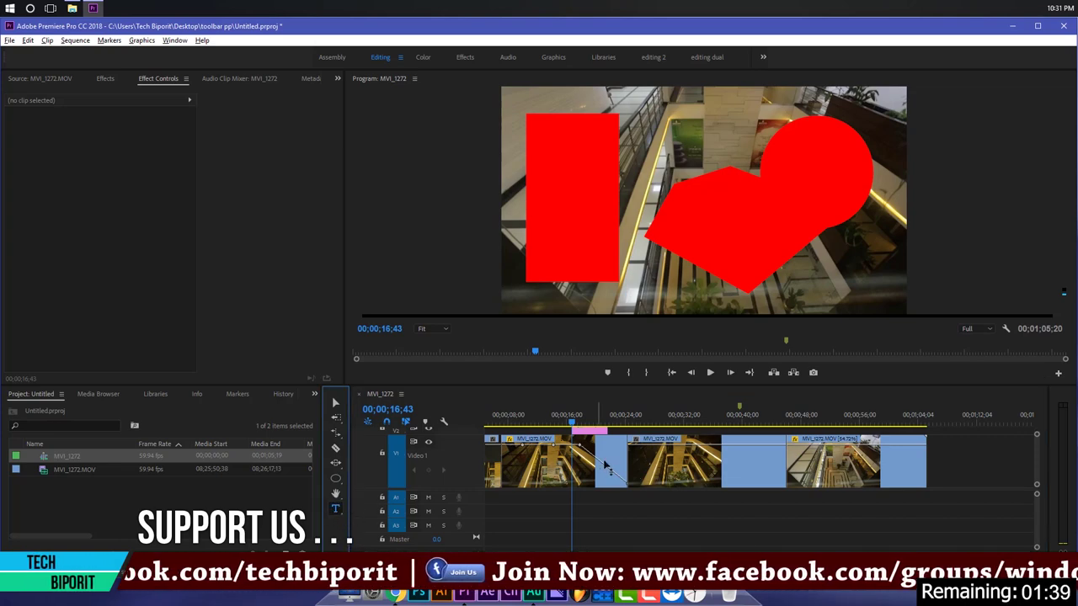
- At 00;00;32;12, type the title 'Tech Biporit' in the upper middle of the frame, then deselect it
left_click_drag(664, 425, 684, 425)
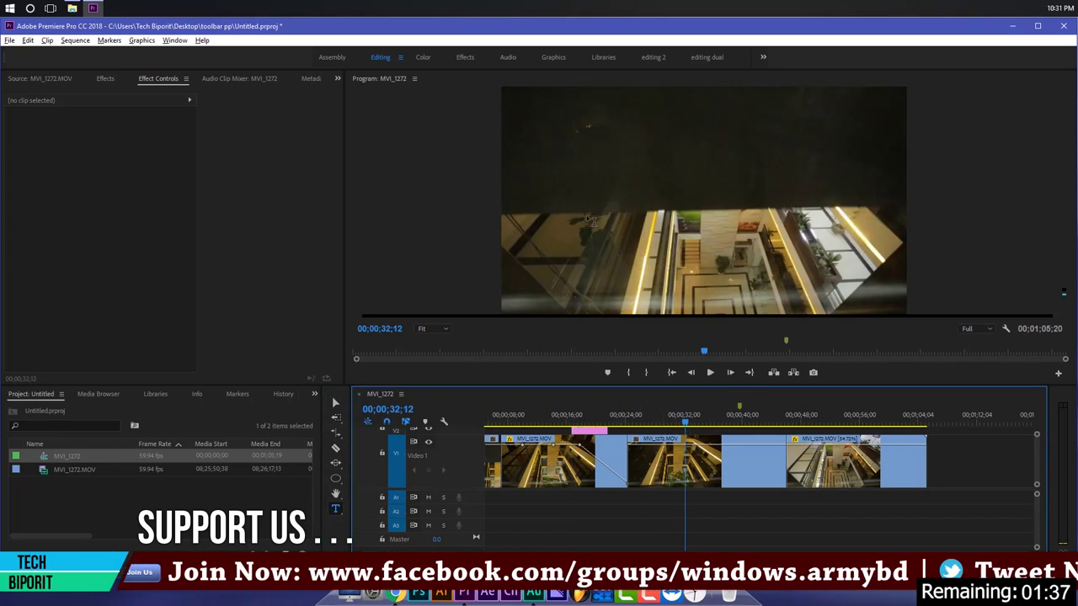
left_click(608, 201)
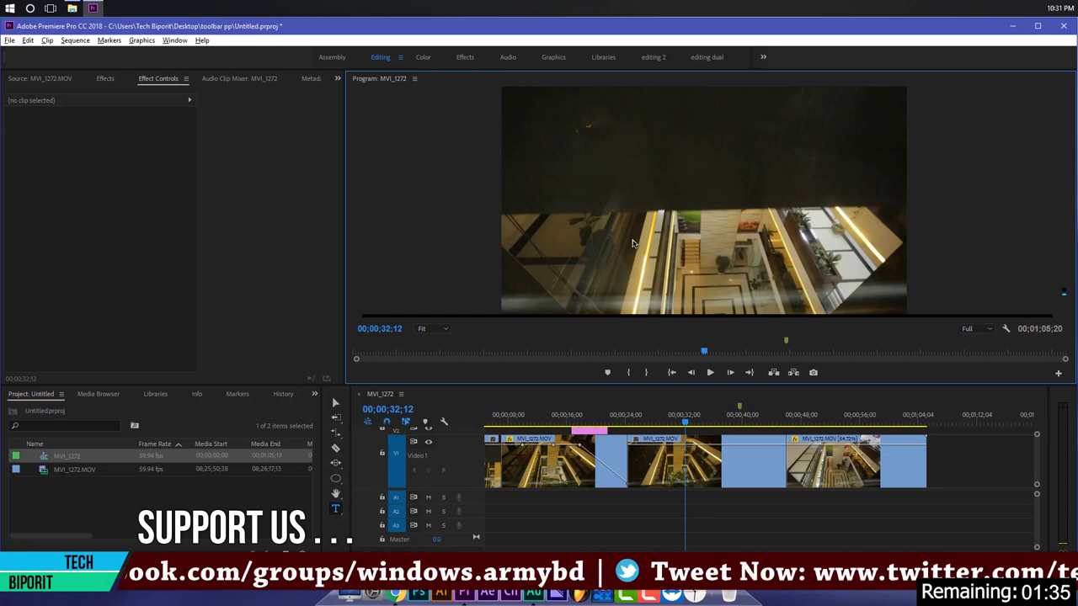
left_click(609, 190)
type("t")
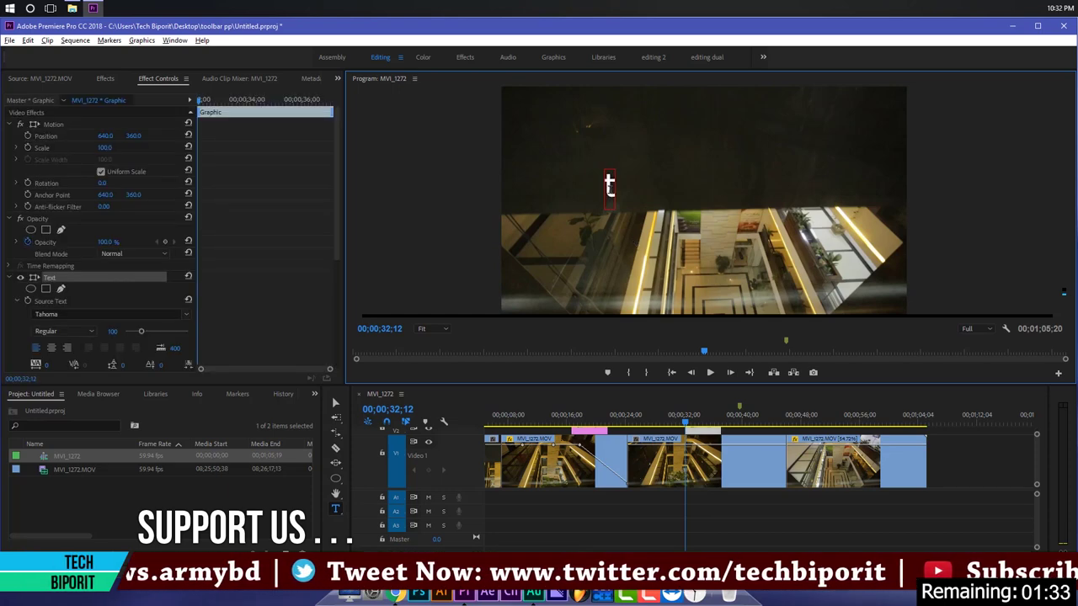
type("E")
key("BackSpace")
key("BackSpace")
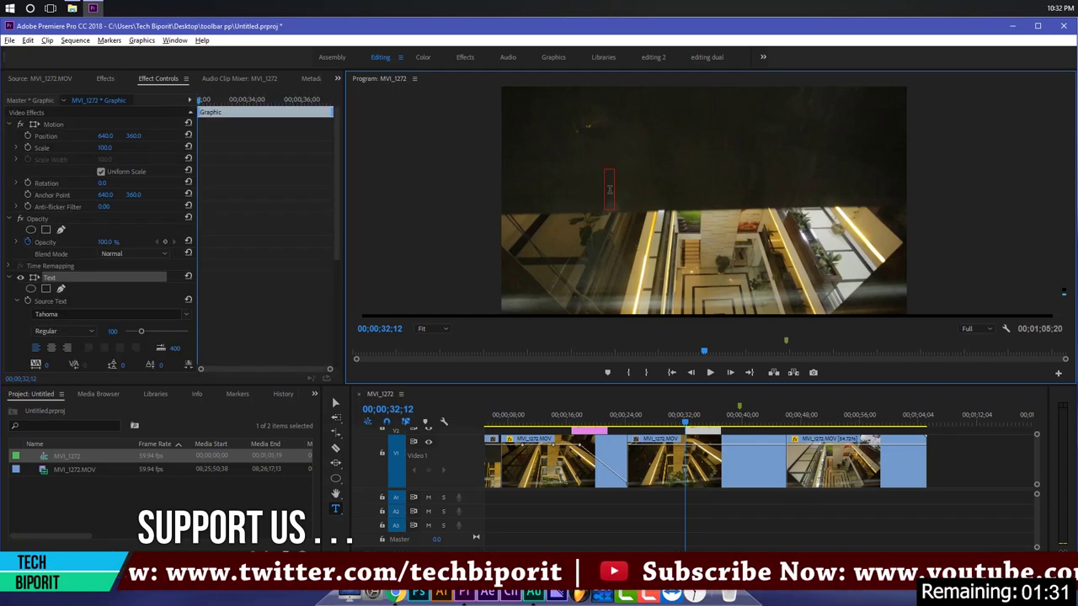
type("Tech")
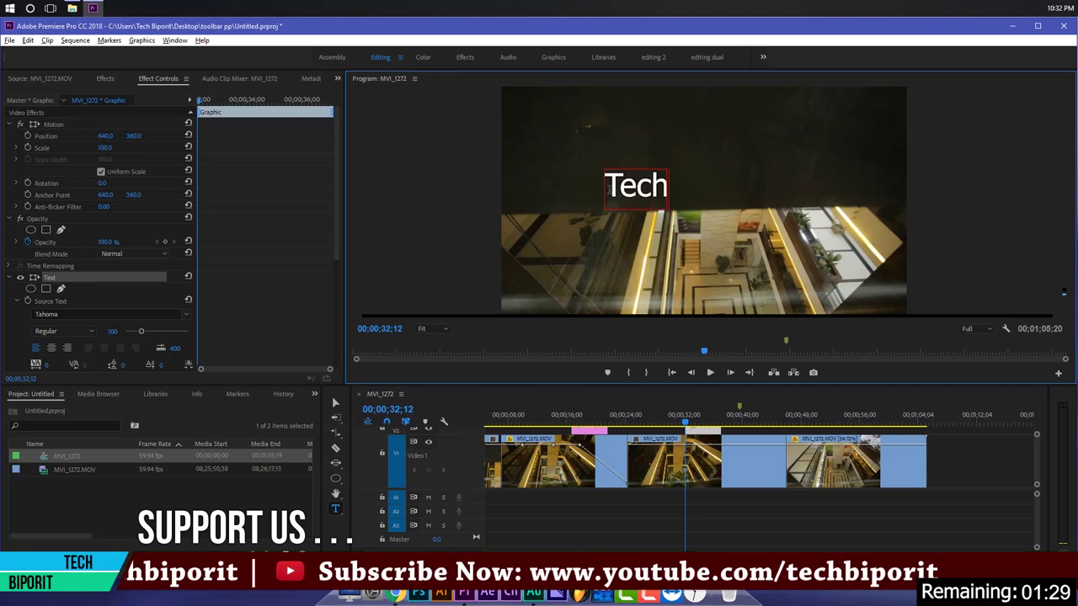
type(" Biporit")
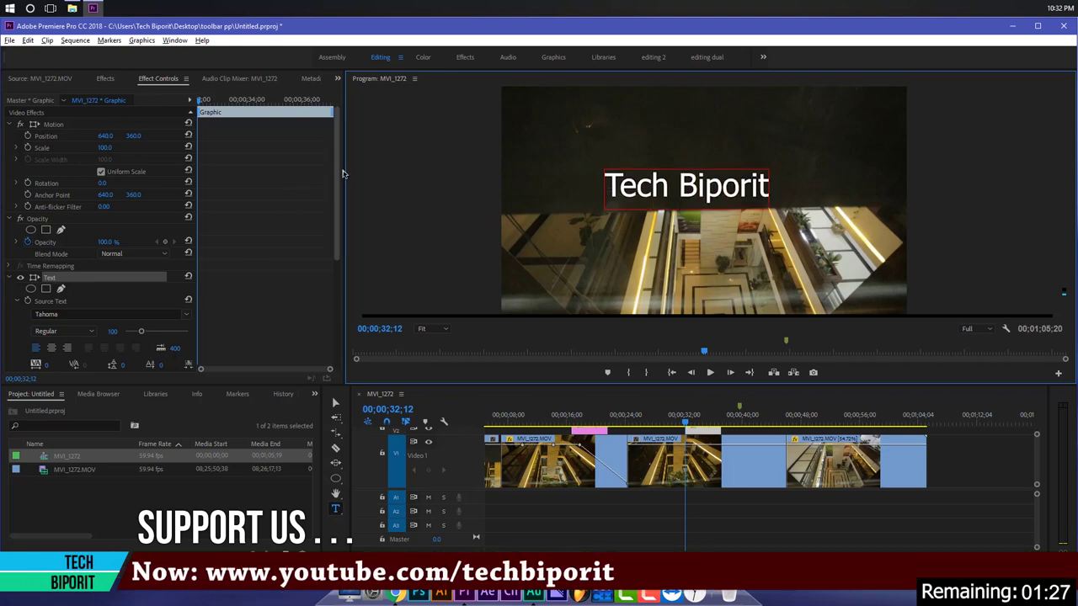
scroll(342, 174, "down", 5)
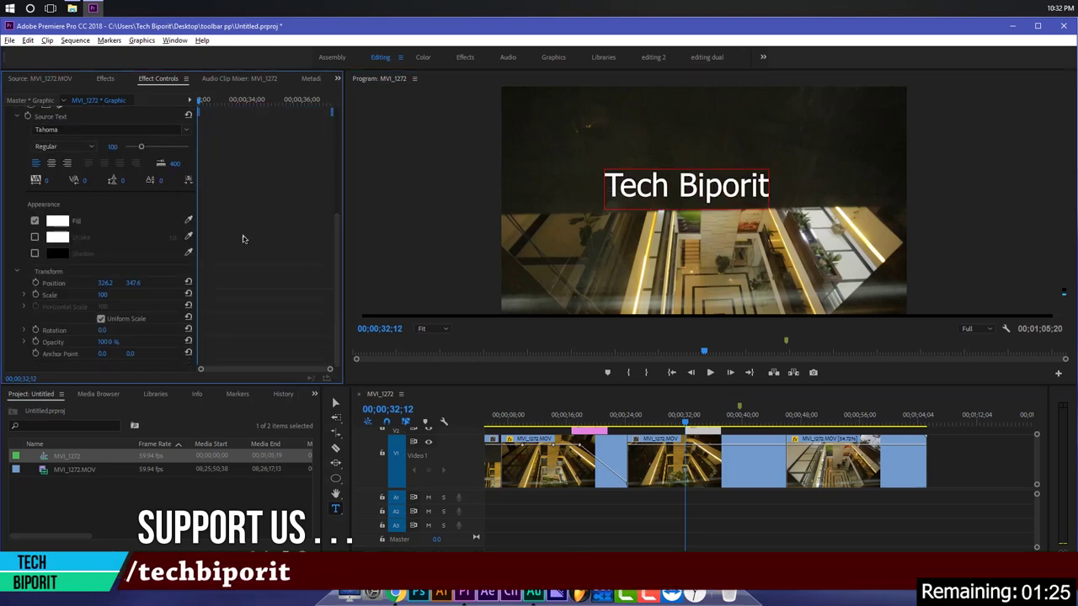
scroll(253, 261, "up", 2)
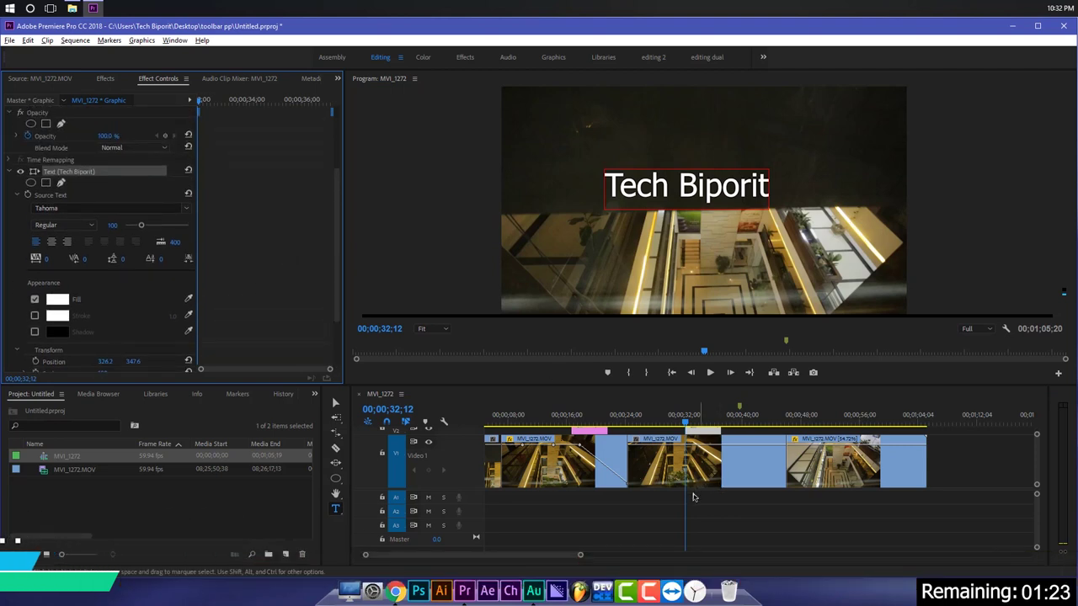
left_click(336, 515)
left_click(336, 515)
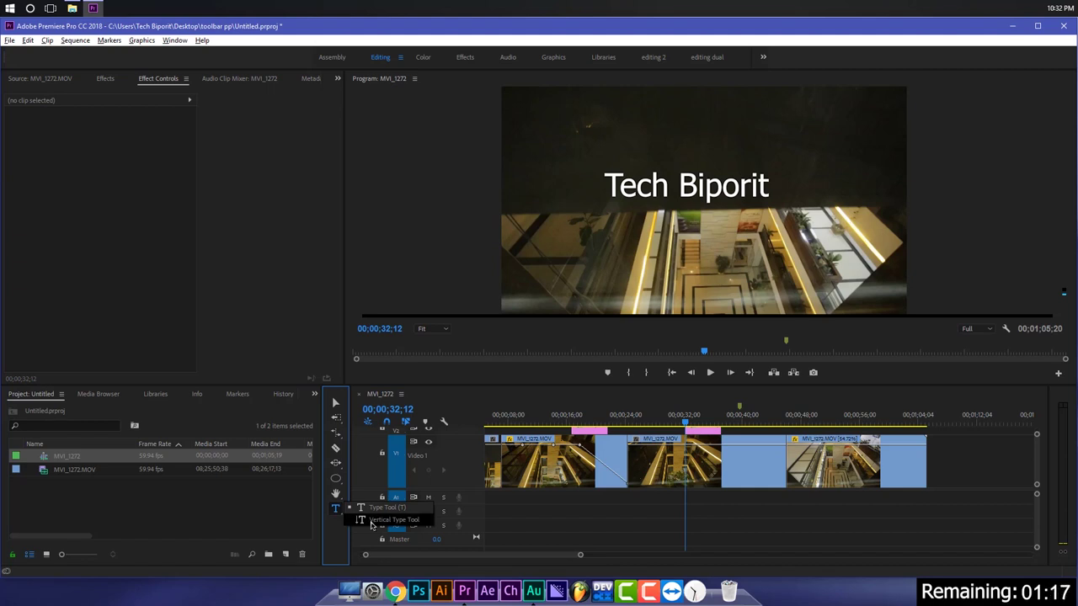
- Add 'Tech Biporit' as vertical text in the program monitor with the Vertical Type Tool
left_click(370, 521)
left_click(554, 258)
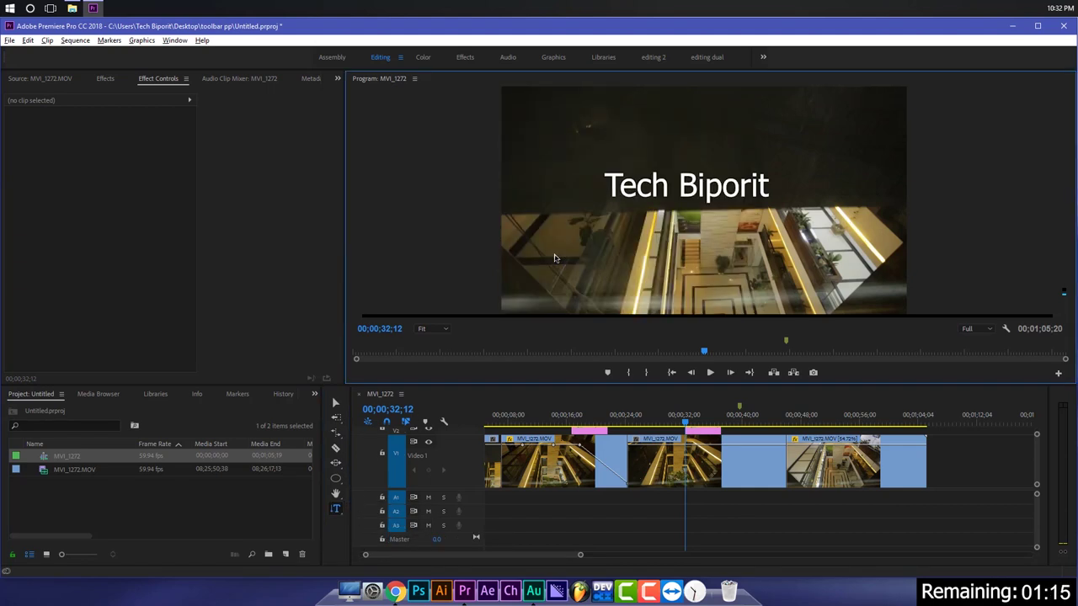
left_click(554, 258)
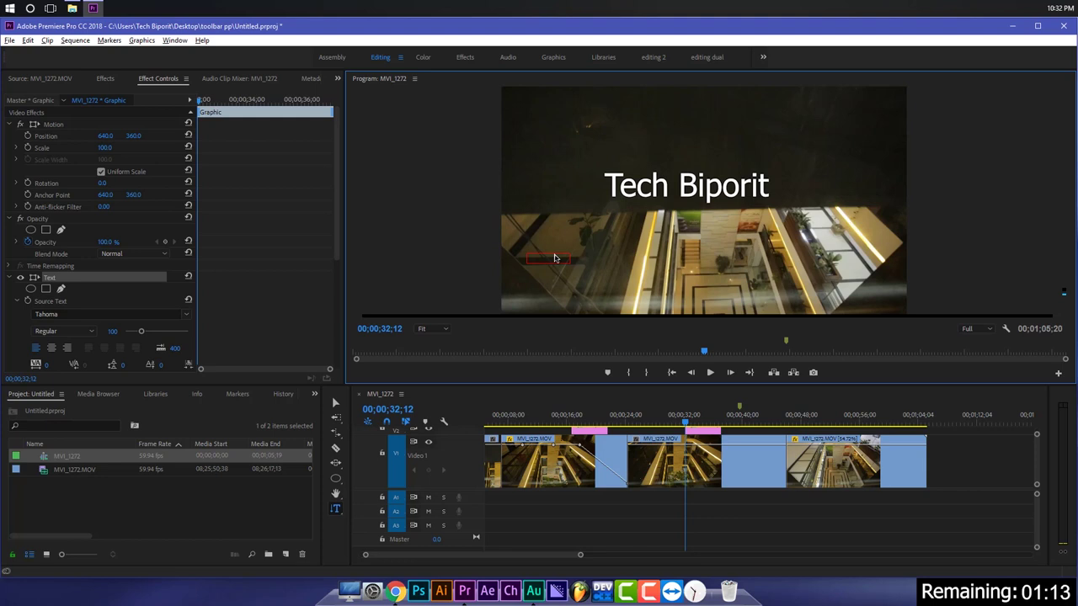
type("Te")
- Move the vertical title so it runs down beside the left edge of the frame
left_click(334, 405)
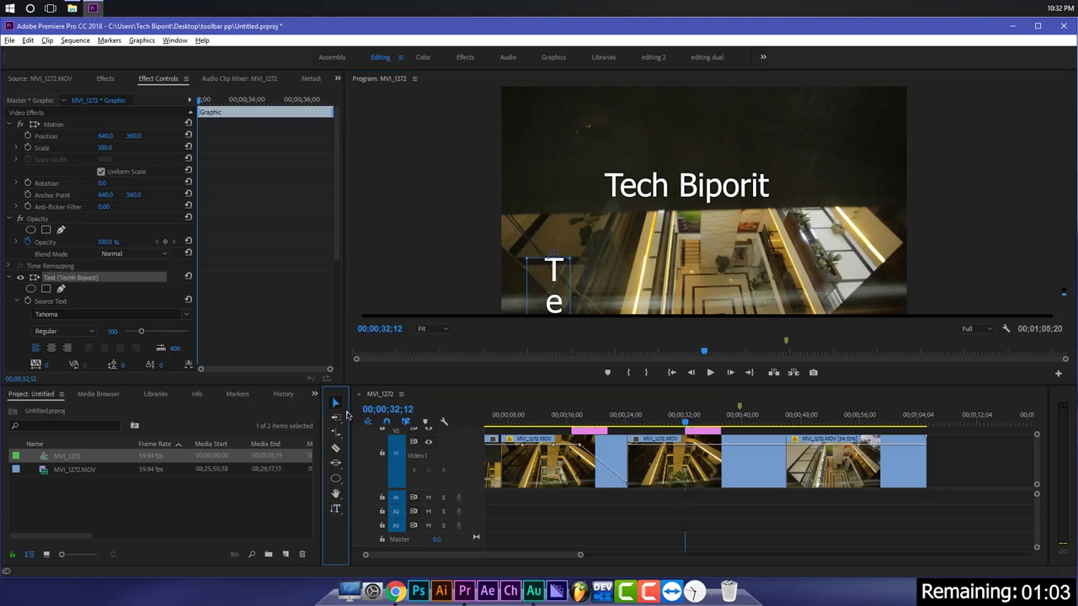
left_click(596, 132)
left_click_drag(597, 132, 572, 145)
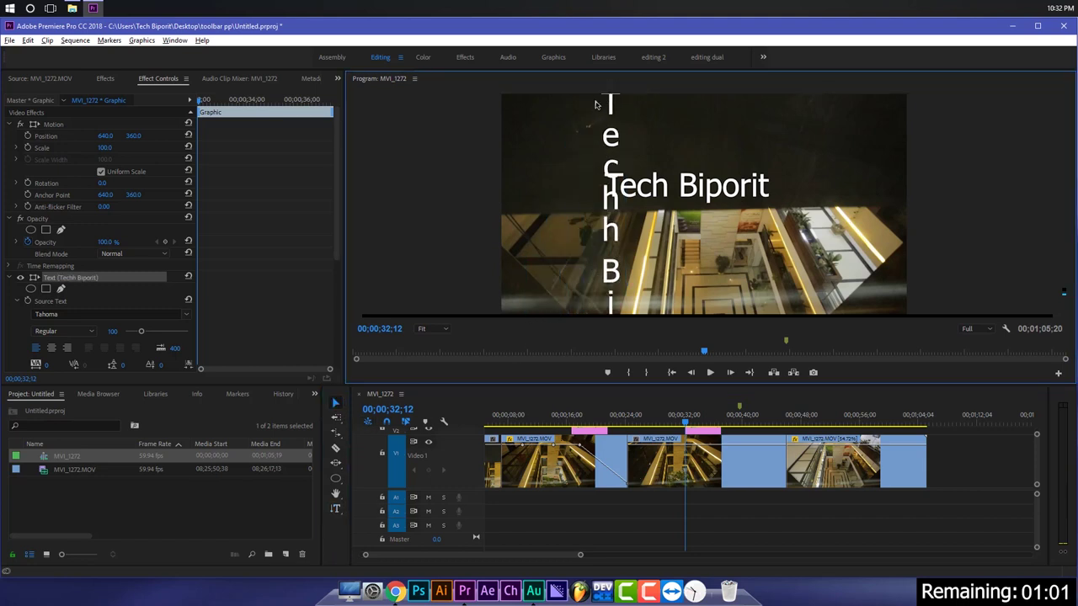
left_click_drag(579, 200, 539, 225)
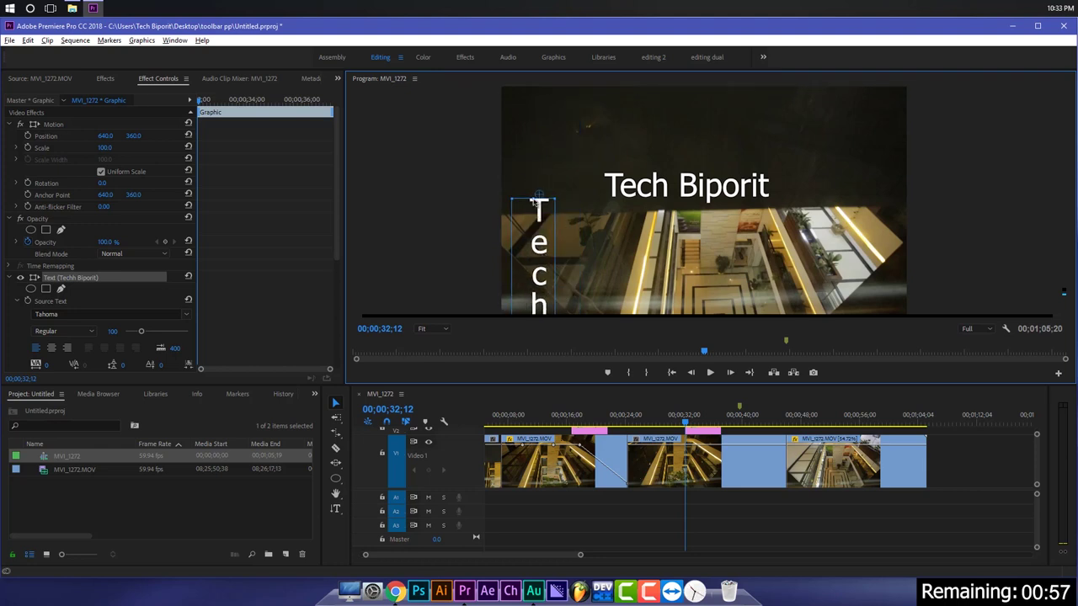
left_click_drag(538, 225, 544, 147)
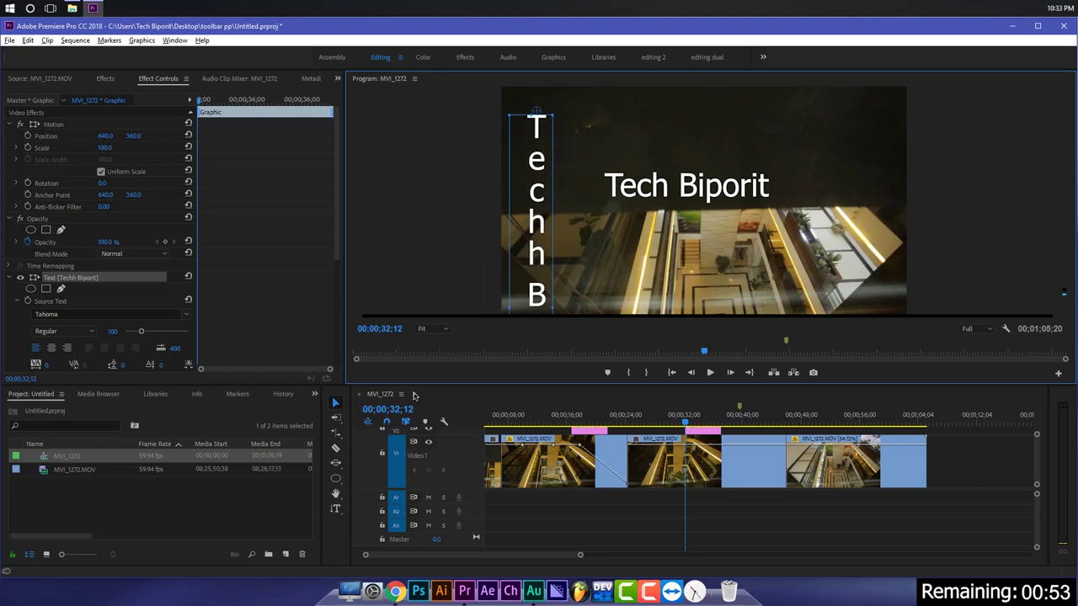
left_click(335, 508)
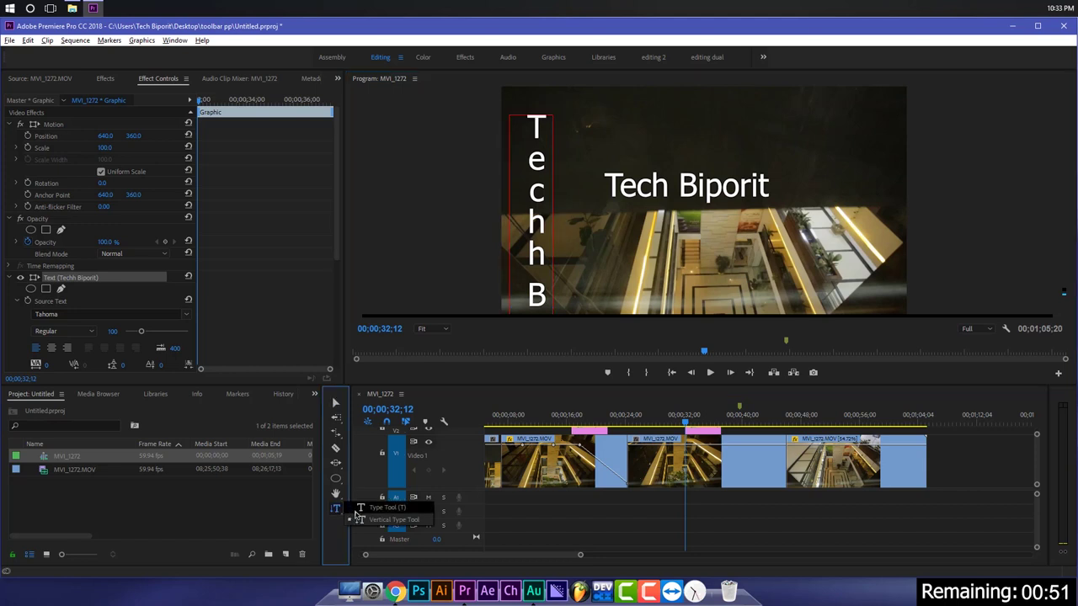
- Insert line breaks after T, e and c in the horizontal title, leaving 'h Biporit' last
left_click(623, 184)
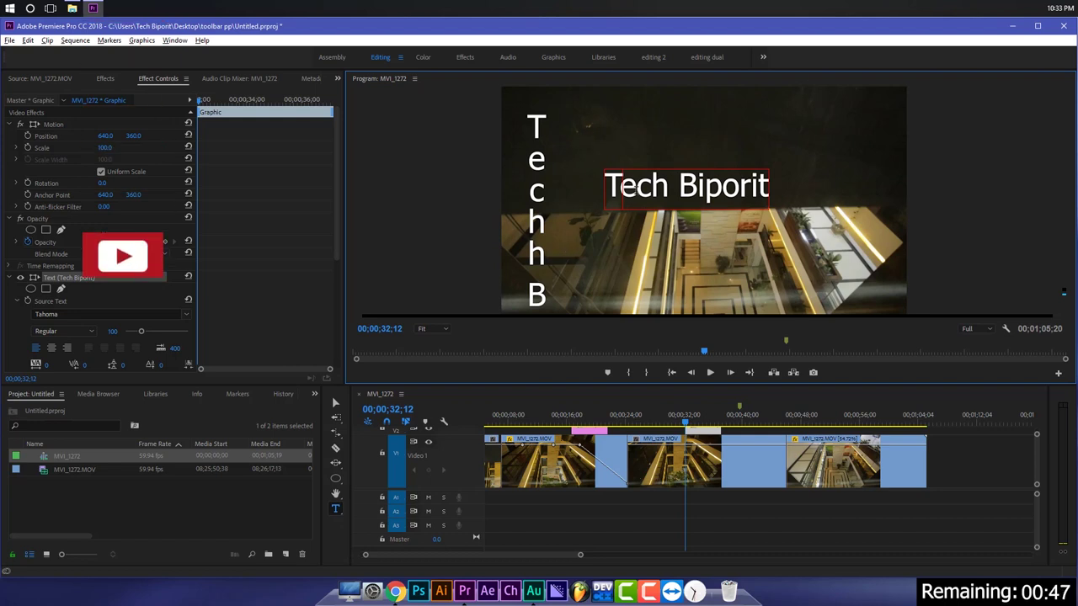
key("Return")
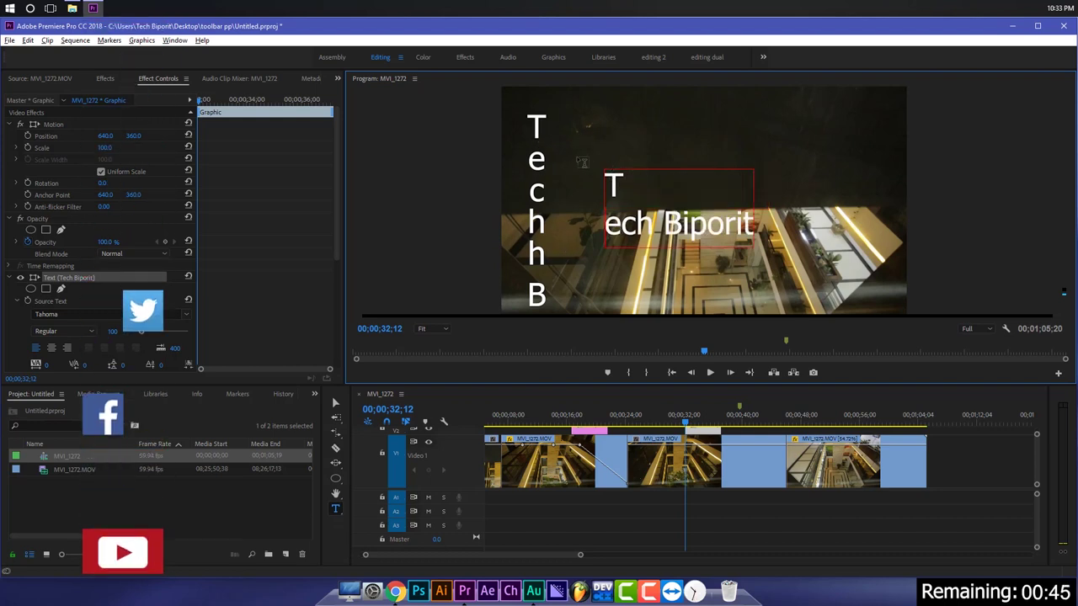
key("Right")
key("Return")
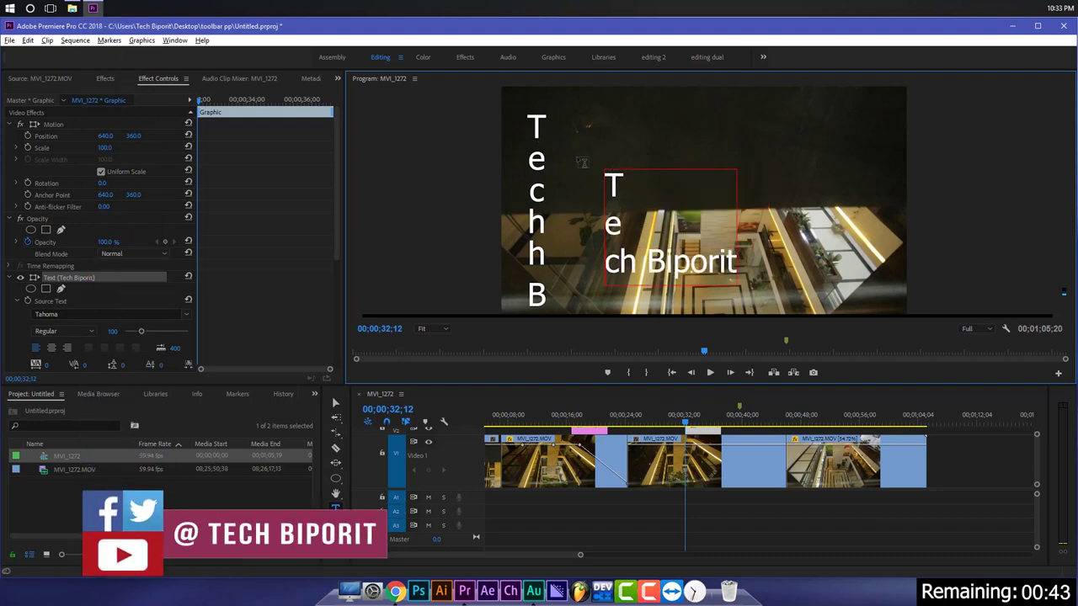
key("Right")
key("Return")
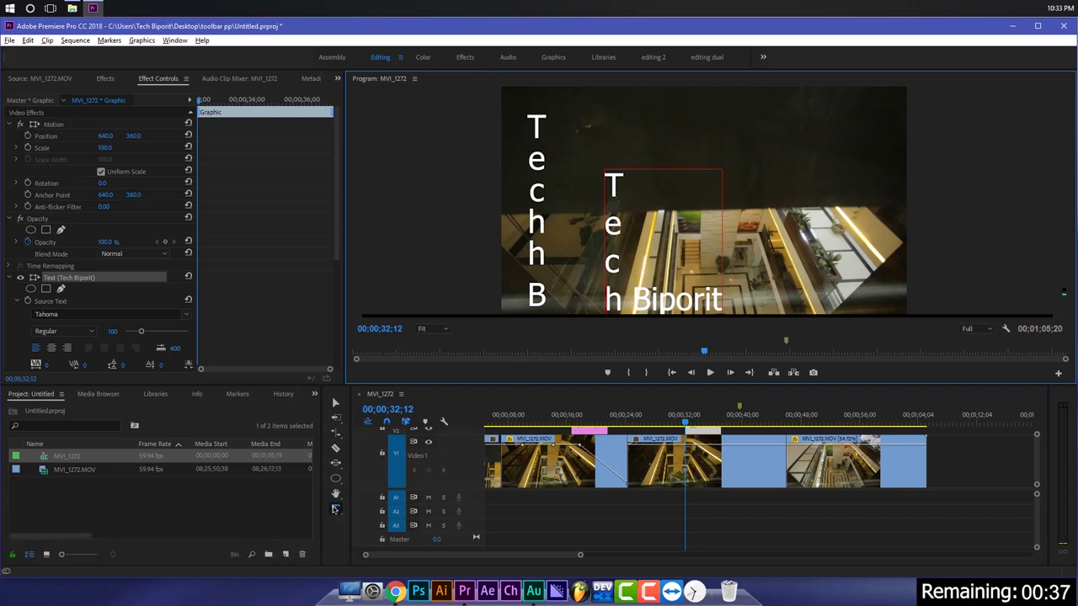
left_click(334, 509)
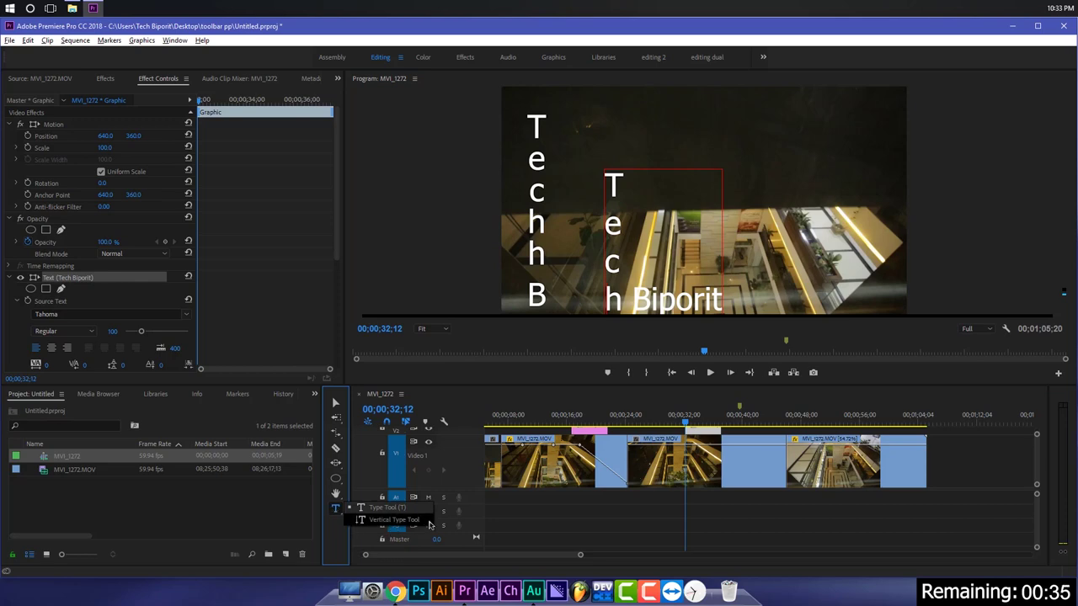